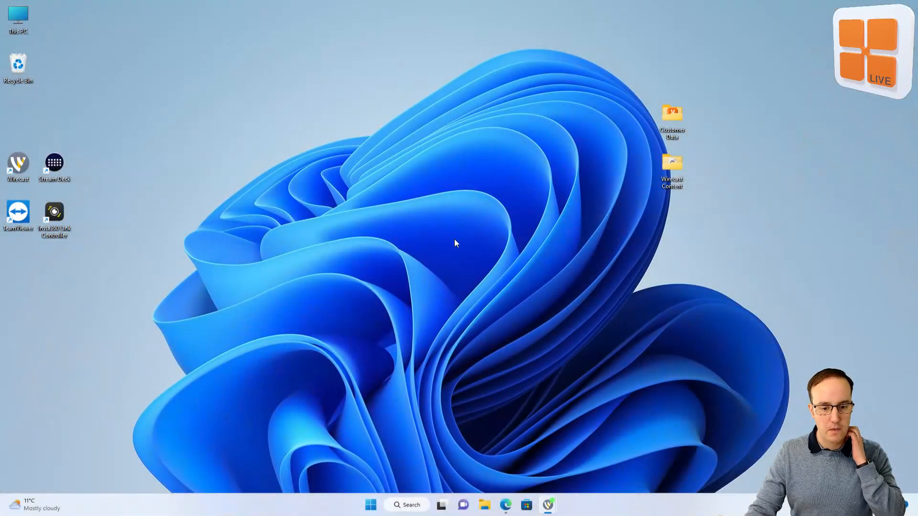
Launch Autodesk Inventor Professional 2023
key("super")
type("inventor")
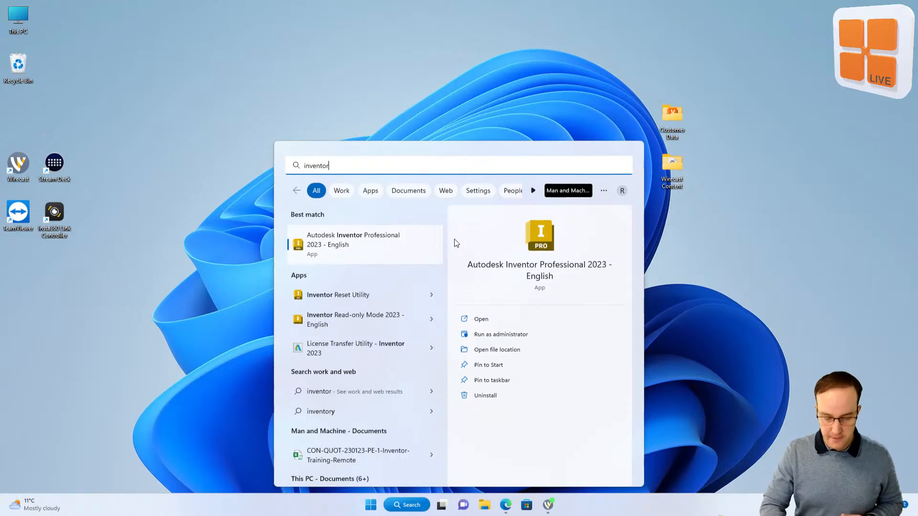
key("Return")
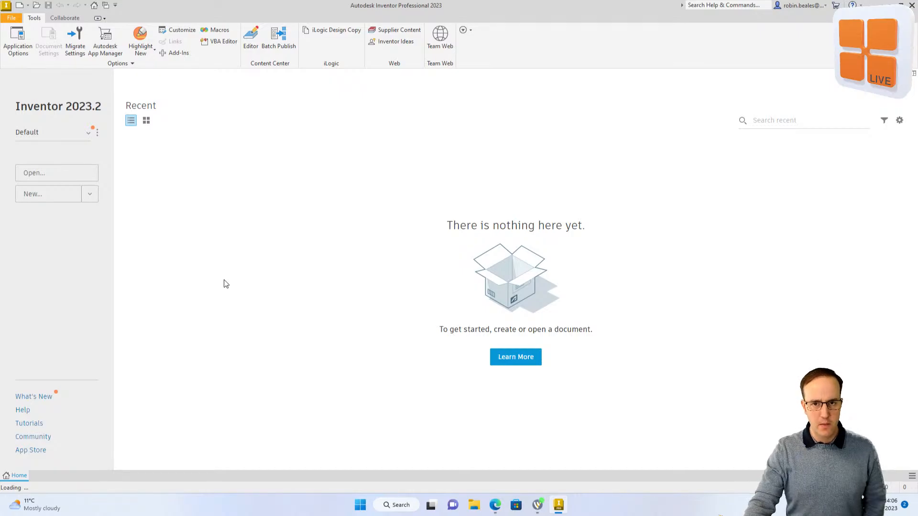
Create a new part from the Standard.ipt template and start a 2D sketch on the front (XY) origin plane
left_click(58, 202)
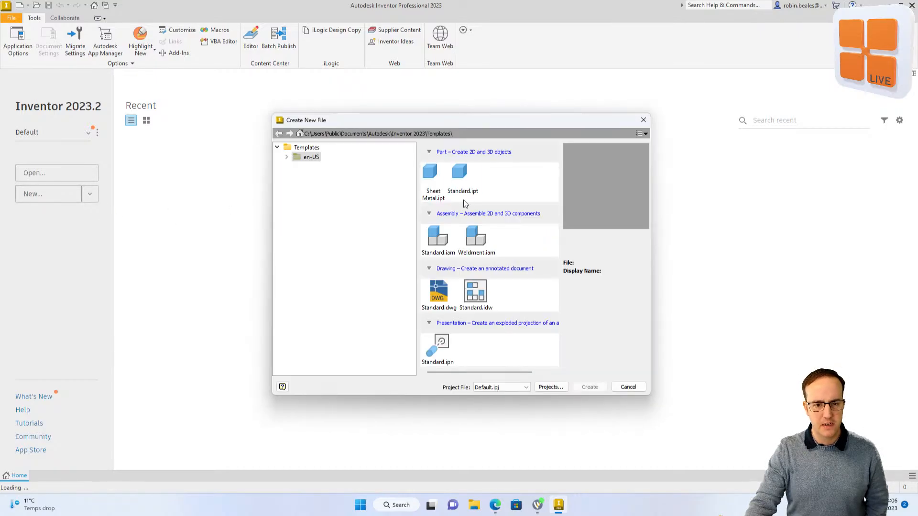
left_click(462, 177)
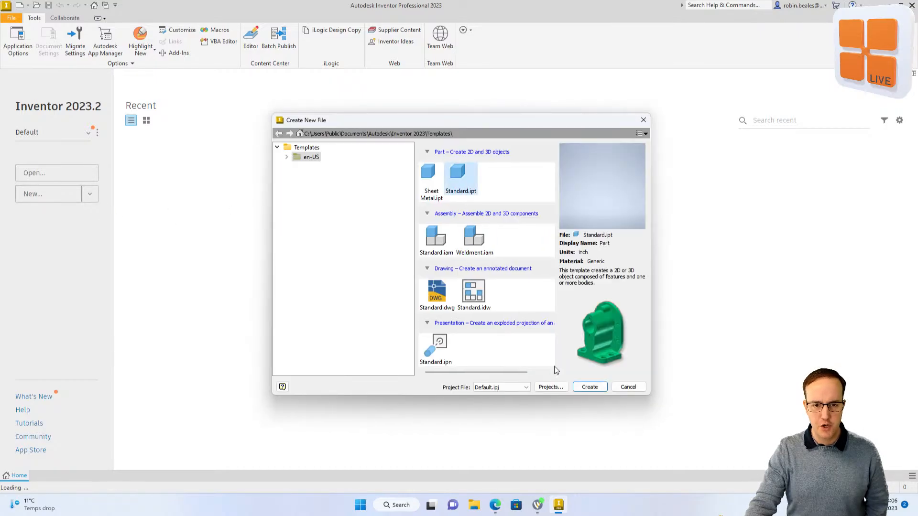
left_click(595, 390)
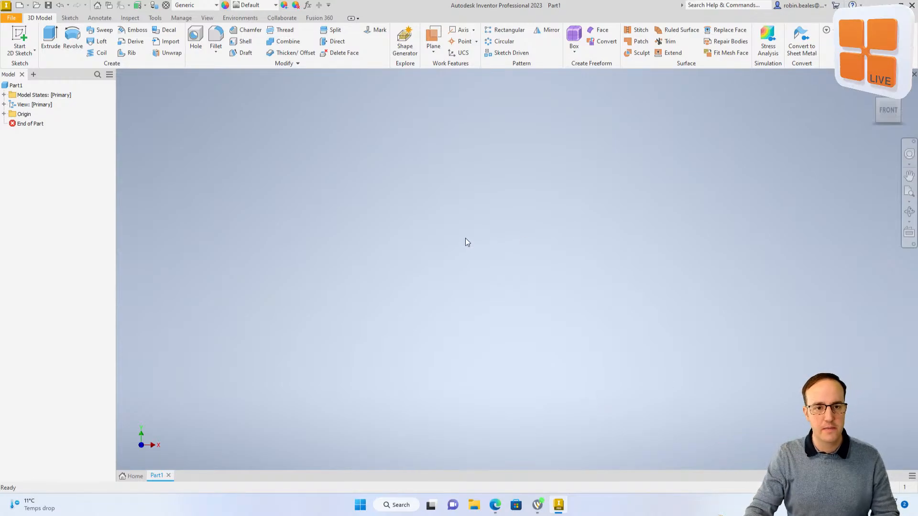
left_click(24, 29)
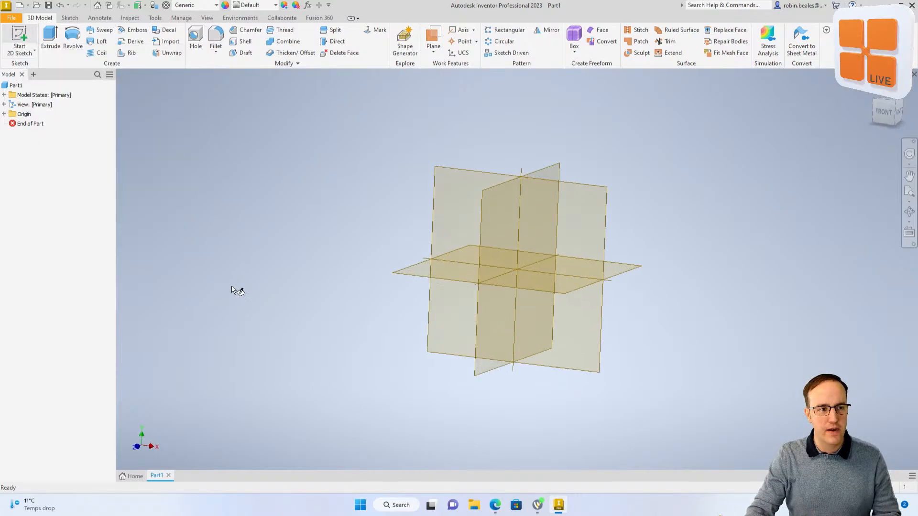
left_click(532, 353)
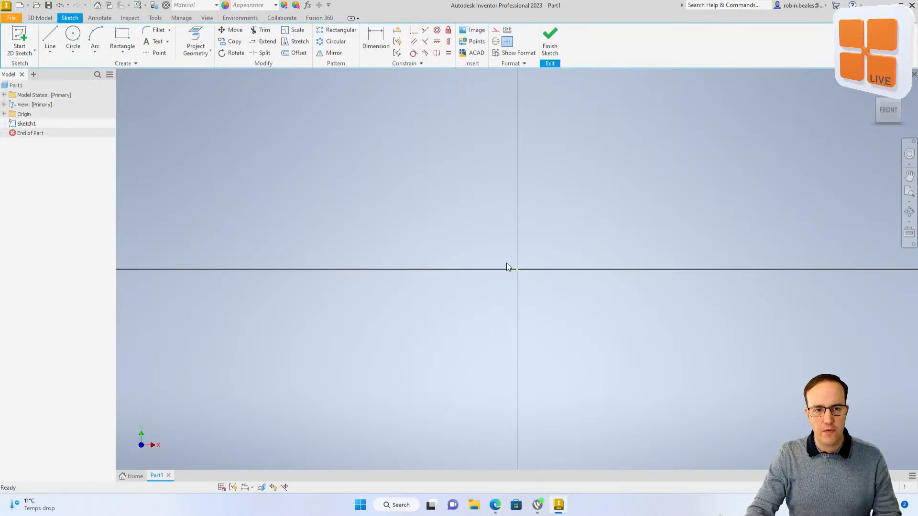
middle_click_drag(506, 263, 452, 267)
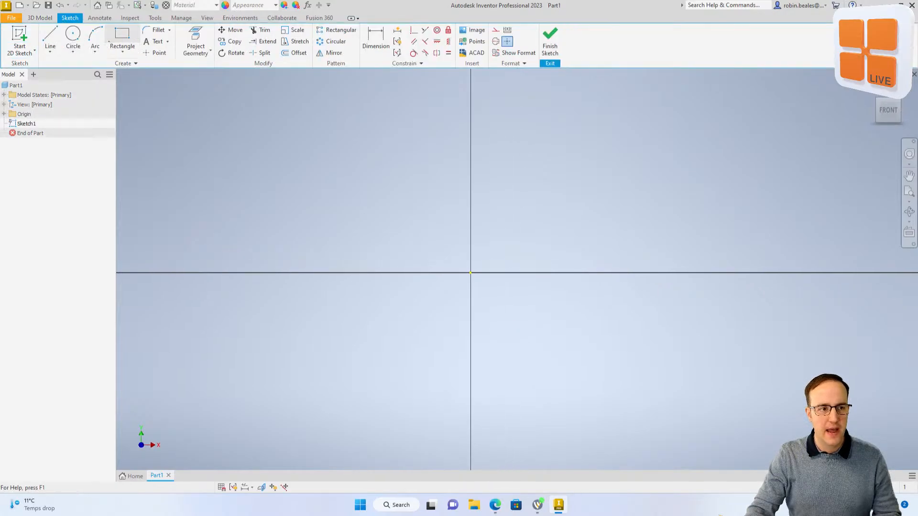
left_click(126, 53)
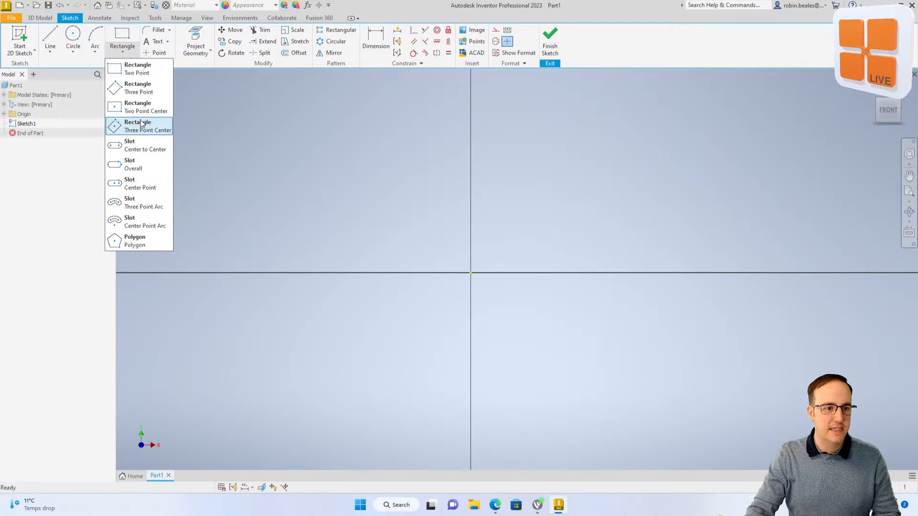
left_click(146, 110)
left_click(470, 273)
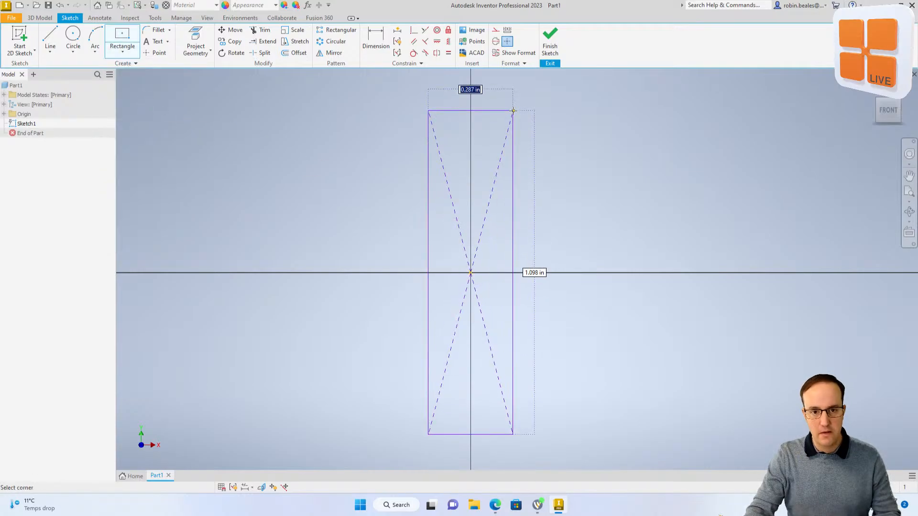
key("Escape")
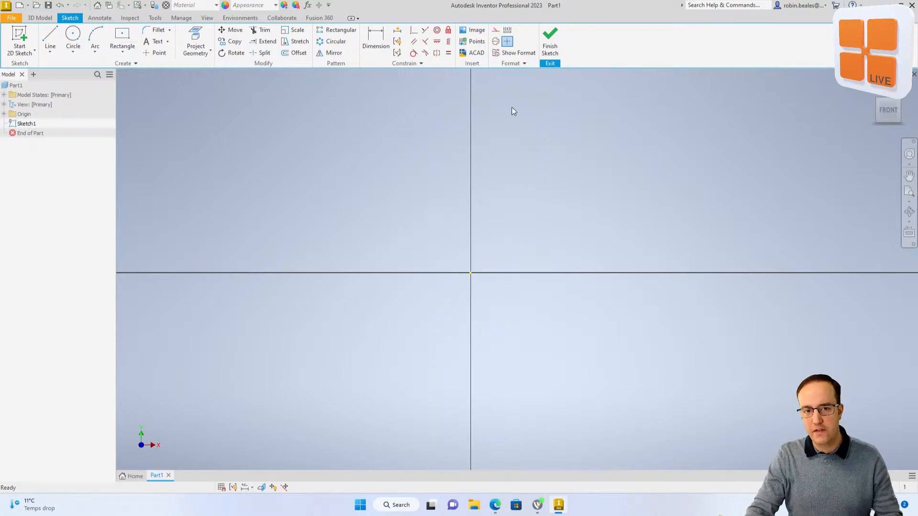
Close the inch-based part and discard it
left_click(168, 475)
left_click(410, 261)
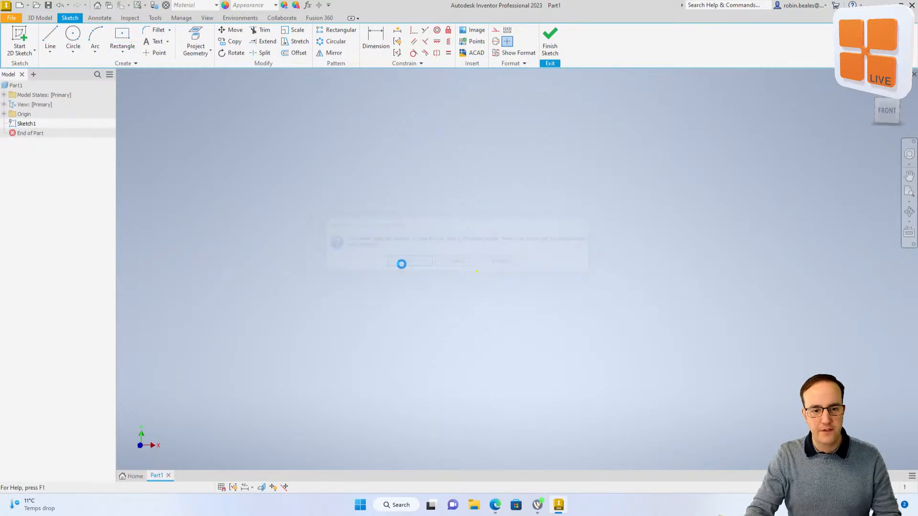
left_click(432, 264)
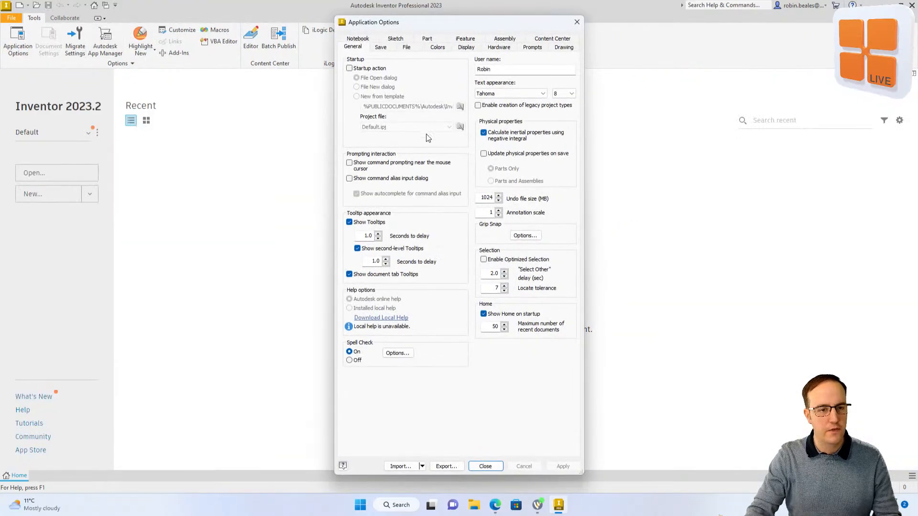
Configure the default templates in the application options to millimeters and the ISO drawing standard, overwriting the existing standard templates
left_click(405, 48)
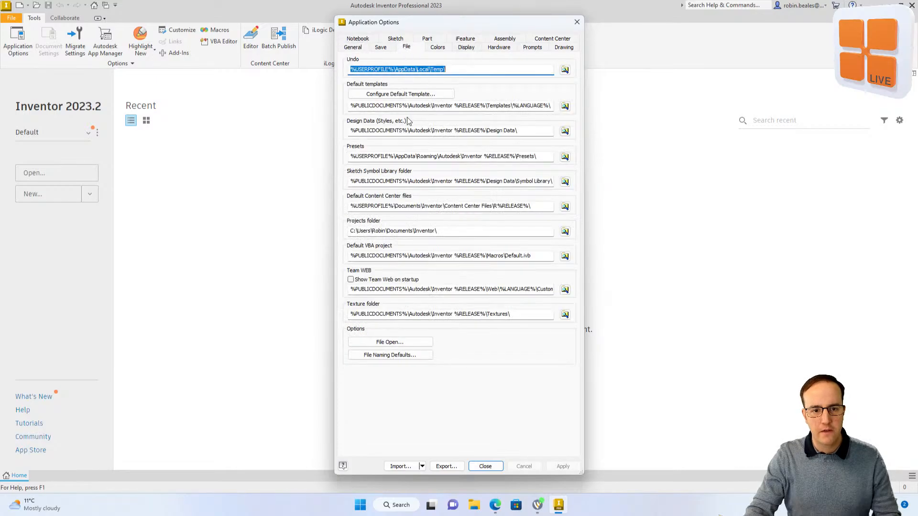
left_click(399, 94)
left_click(23, 114)
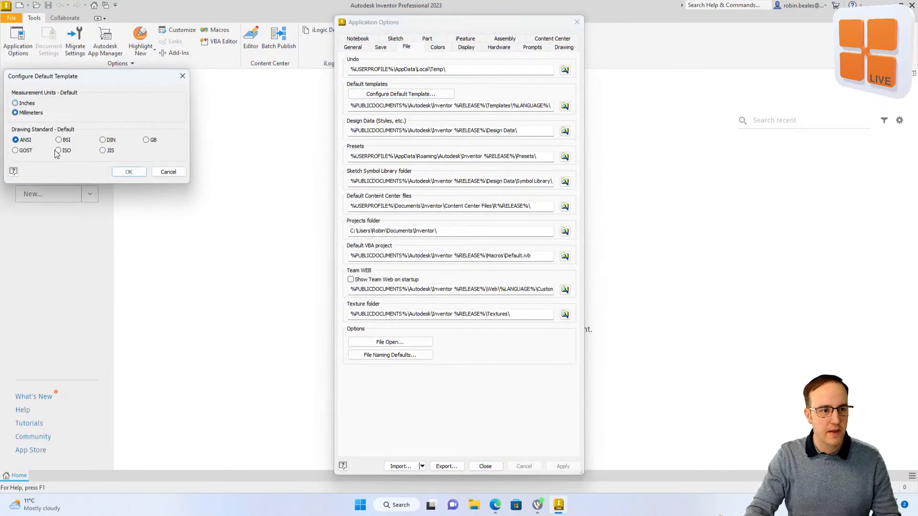
left_click(128, 171)
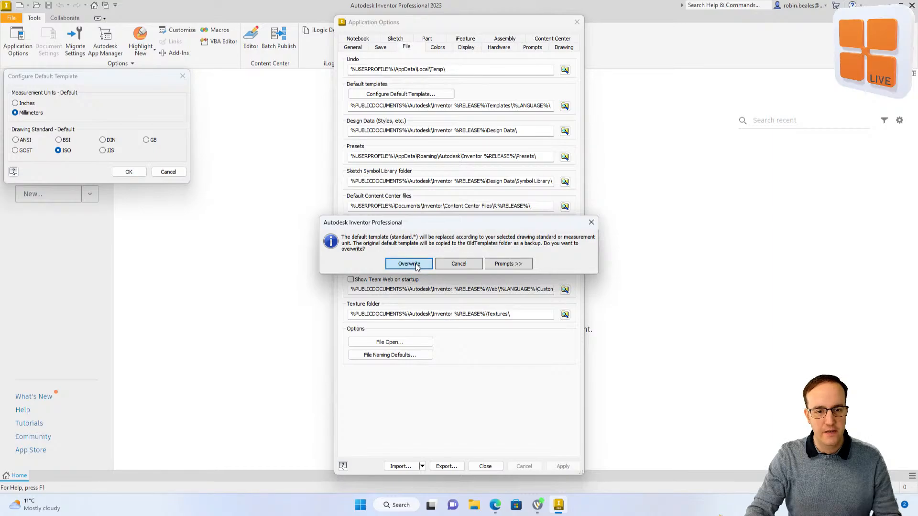
left_click(415, 267)
left_click(562, 466)
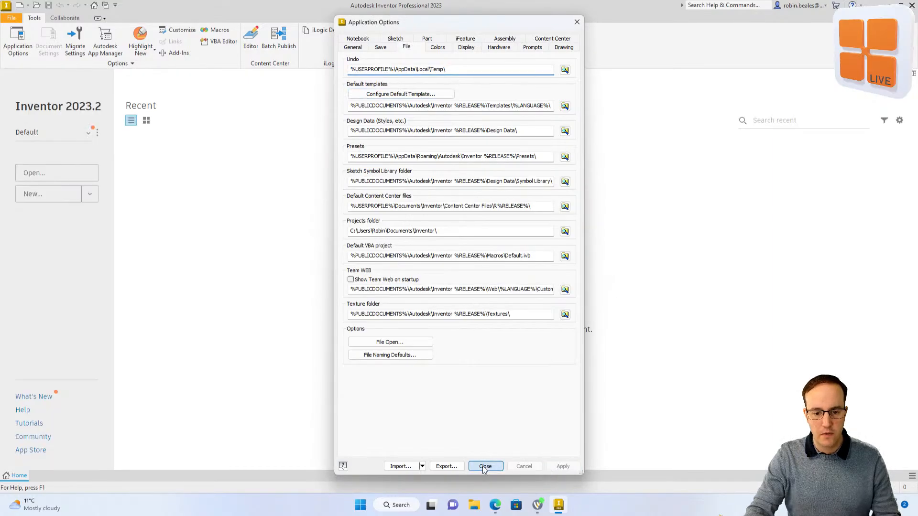
left_click(485, 466)
Create a new part from the millimeter Standard.ipt template and start a 2D sketch on the front (XY) origin plane
left_click(40, 196)
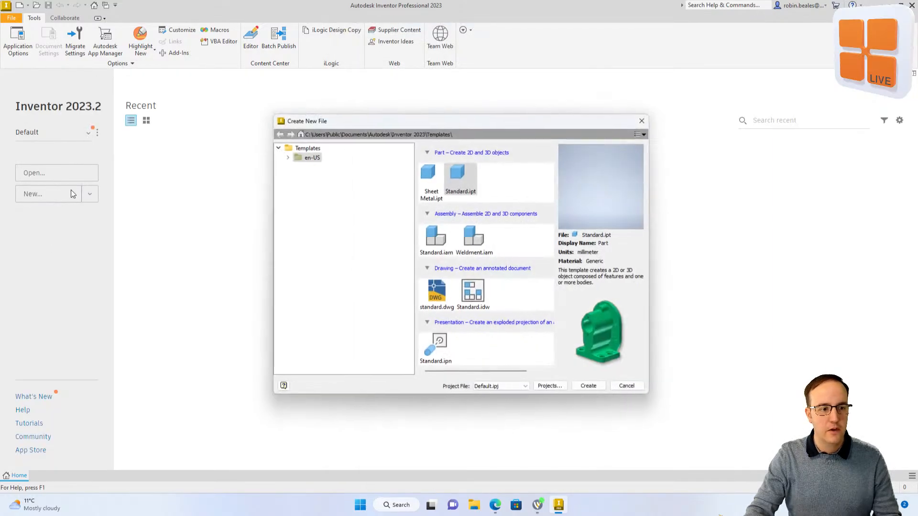
double_click(486, 162)
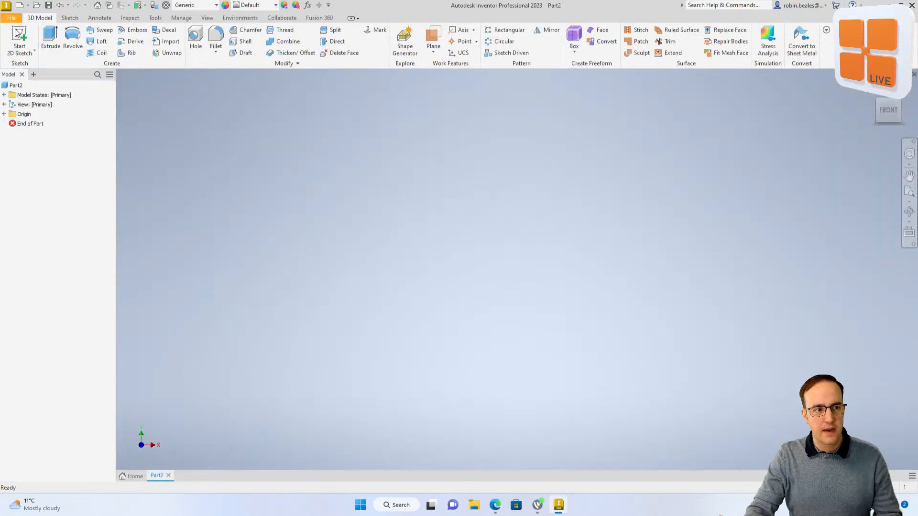
left_click(17, 33)
left_click(553, 210)
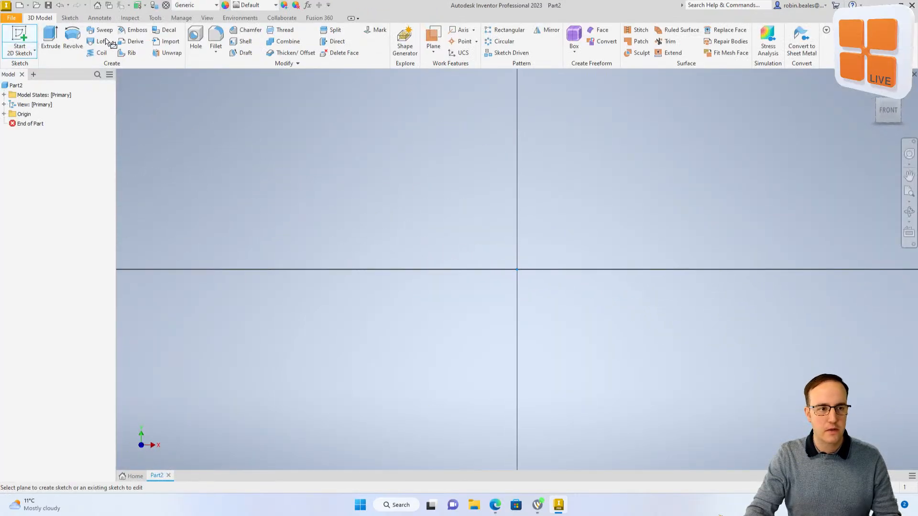
Sketch a two-point center rectangle on the origin, 150 mm wide and about 29 mm high
left_click(122, 34)
left_click(517, 269)
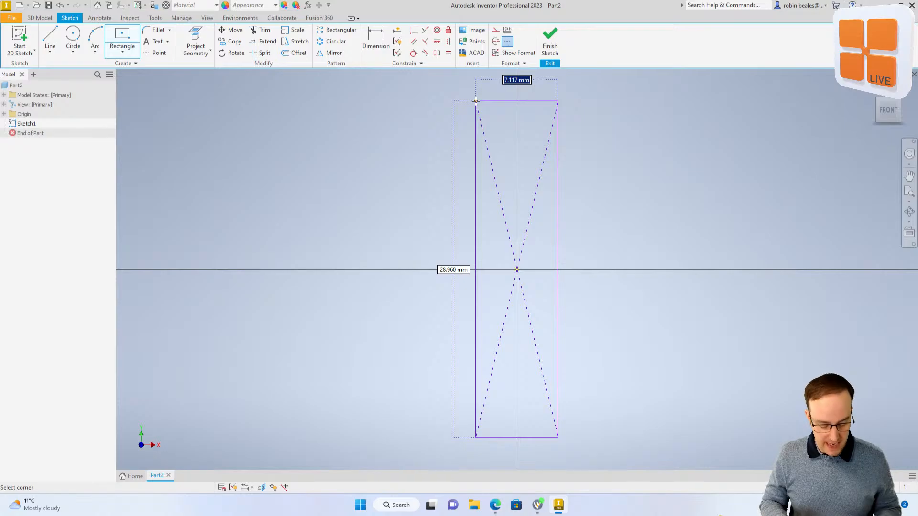
type("150")
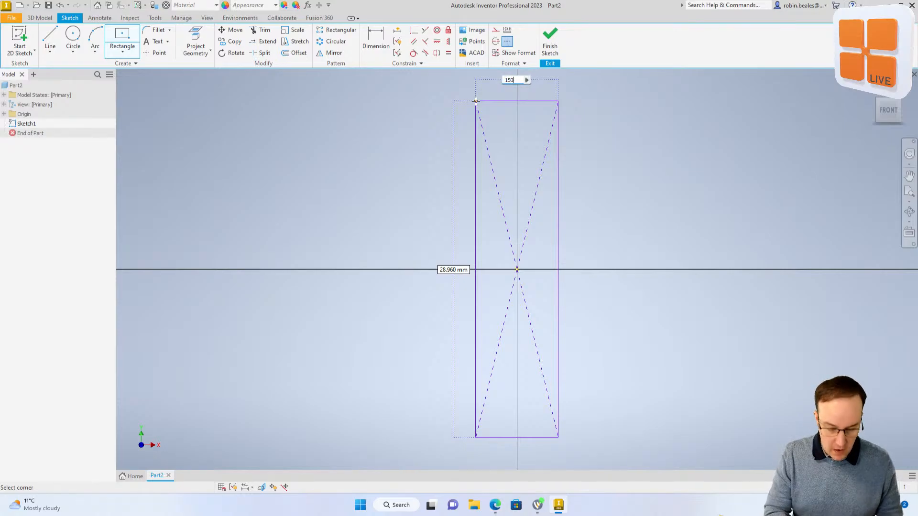
key("Return")
scroll(540, 316, "down", 5)
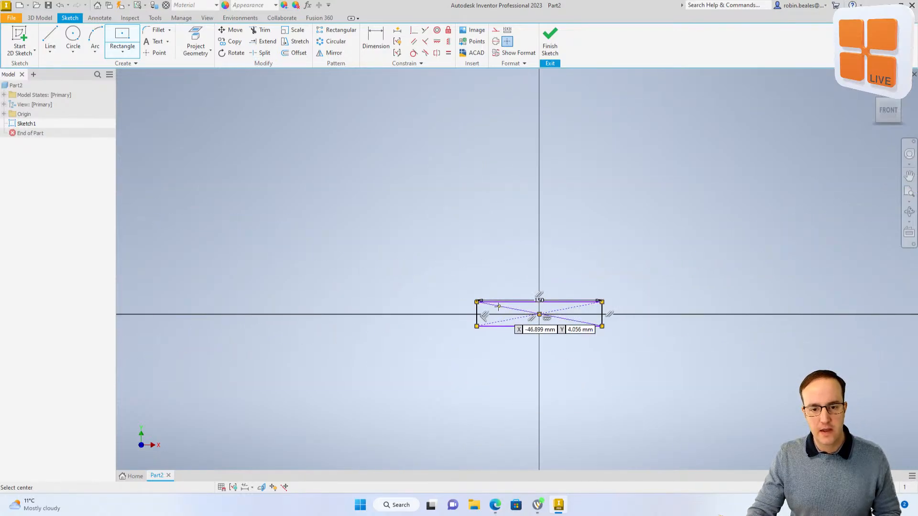
scroll(460, 303, "down", 5)
key("Escape")
scroll(464, 307, "up", 6)
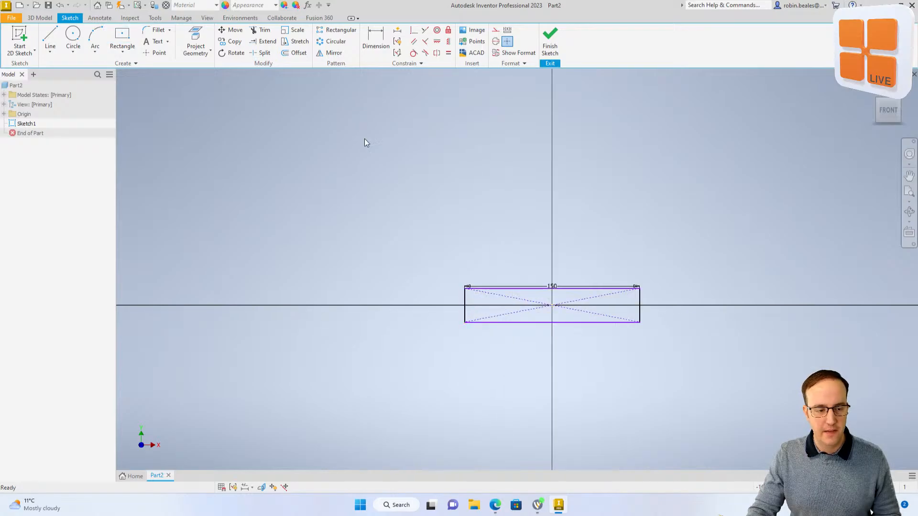
Dimension the rectangle's height with a formula that references its width dimension, d0*5
key("d")
left_click(464, 300)
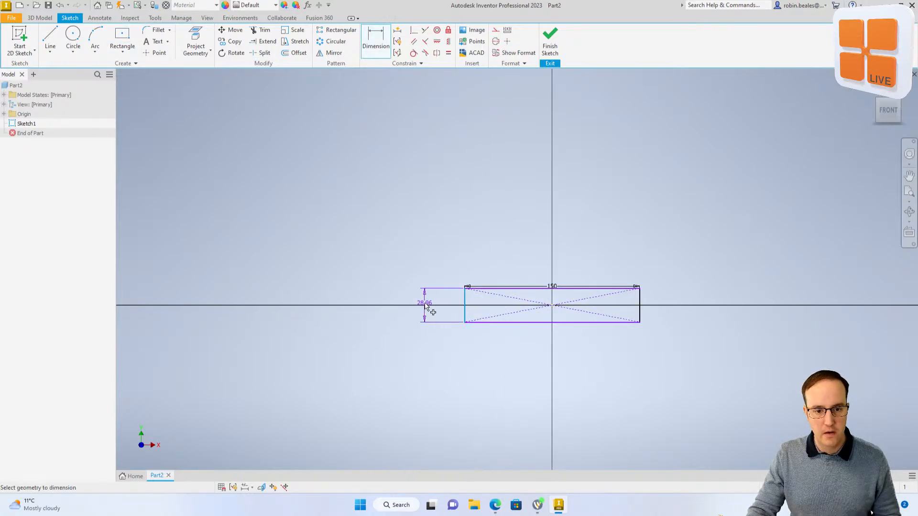
left_click(423, 306)
left_click(554, 287)
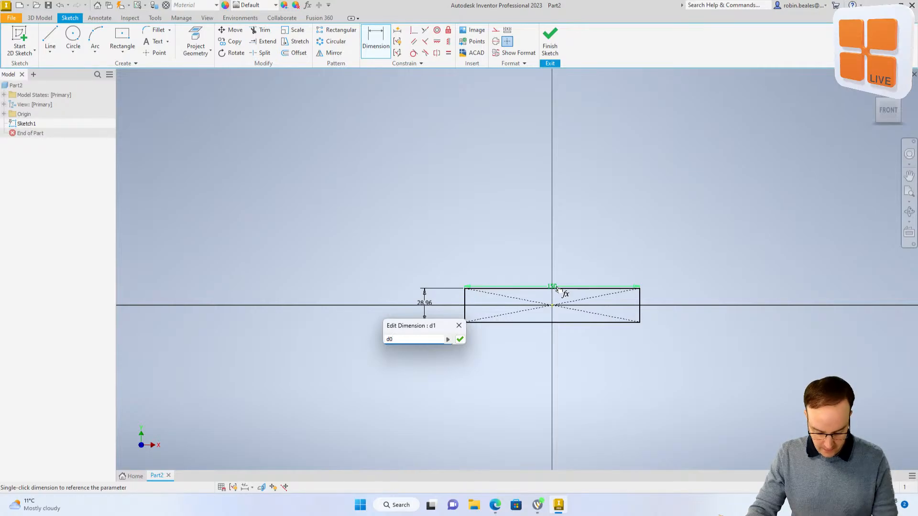
type("*5")
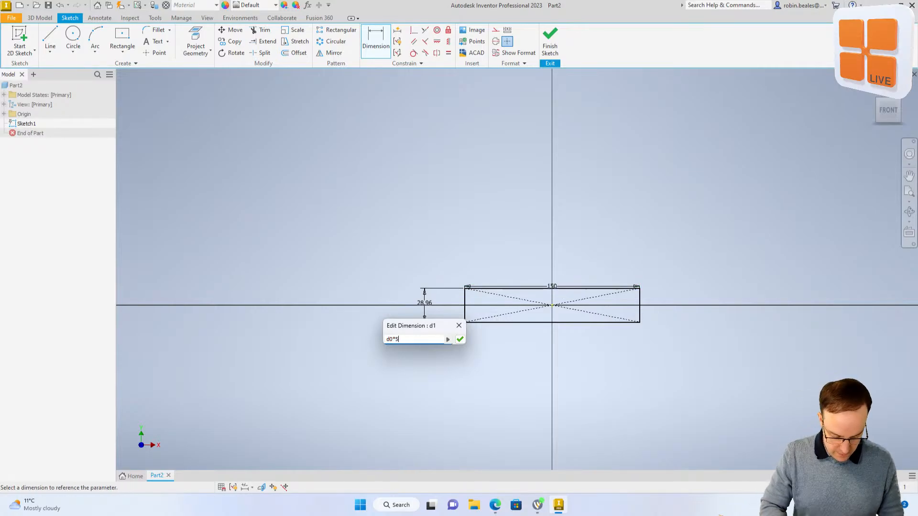
key("Return")
scroll(440, 270, "down", 6)
scroll(442, 272, "up", 4)
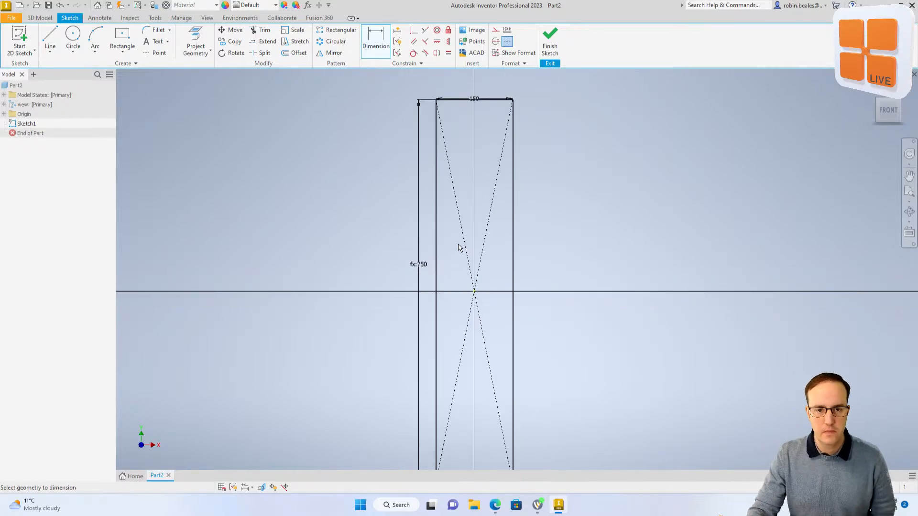
scroll(463, 250, "down", 2)
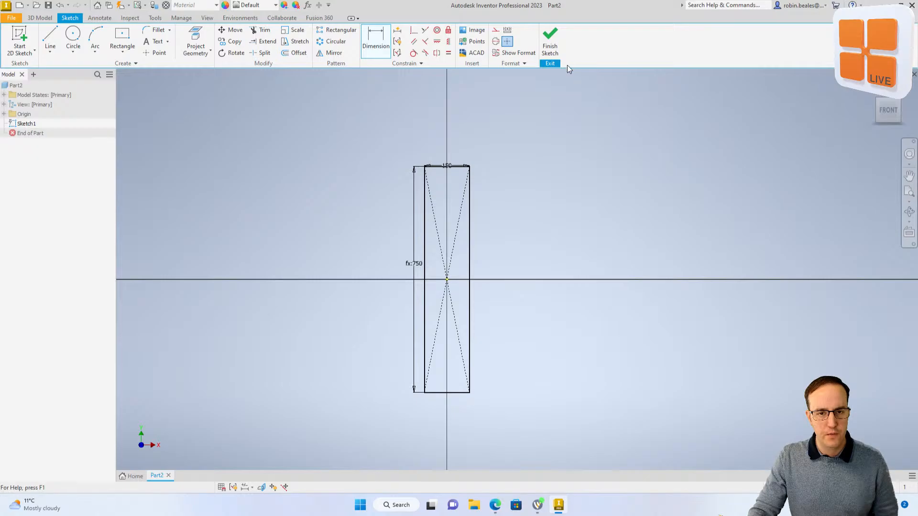
Finish the sketch and extrude the rectangle symmetrically to a distance of 50 mm
left_click(549, 39)
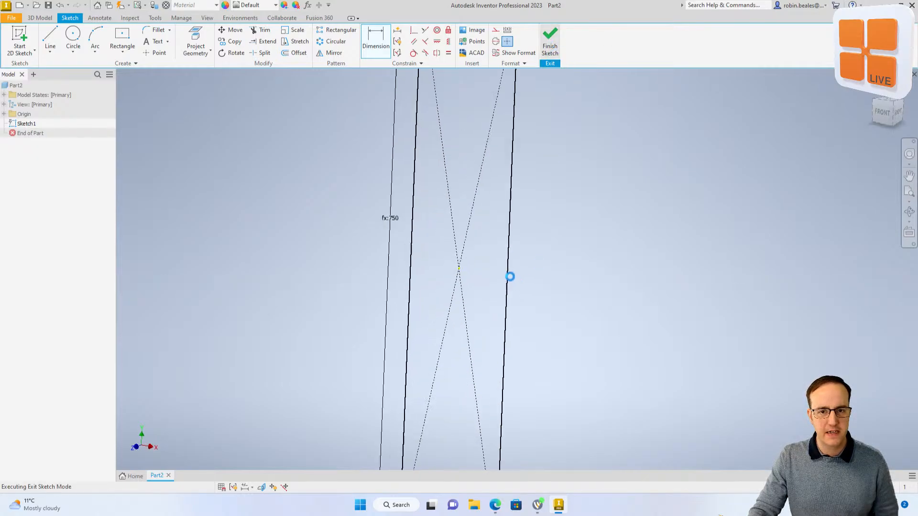
right_click(273, 236)
left_click(308, 222)
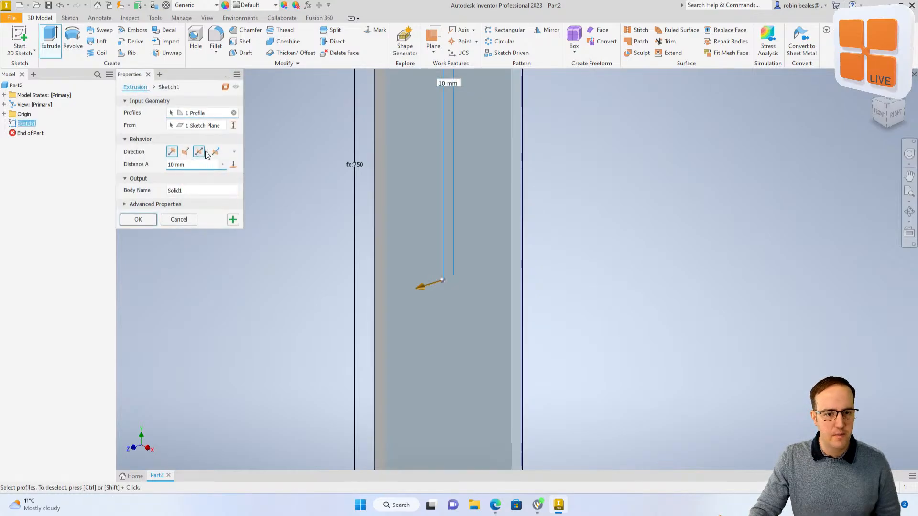
left_click(198, 152)
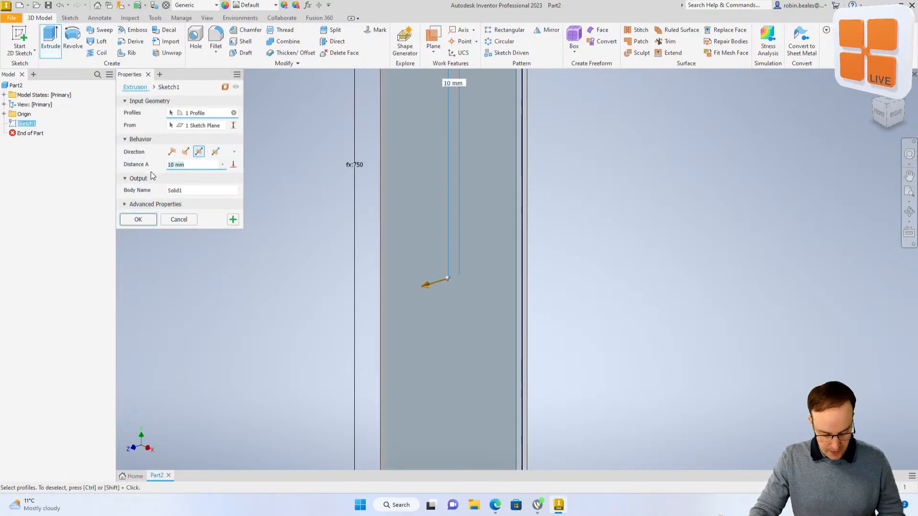
type("50")
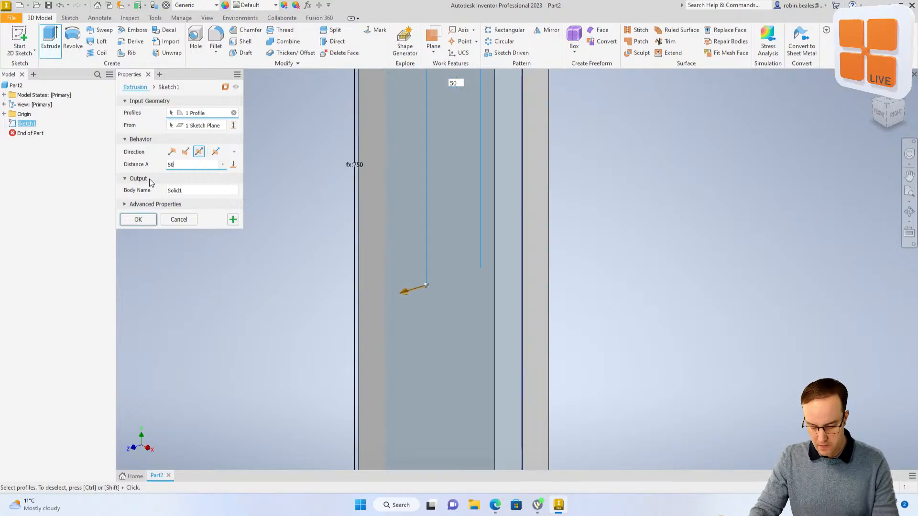
key("Return")
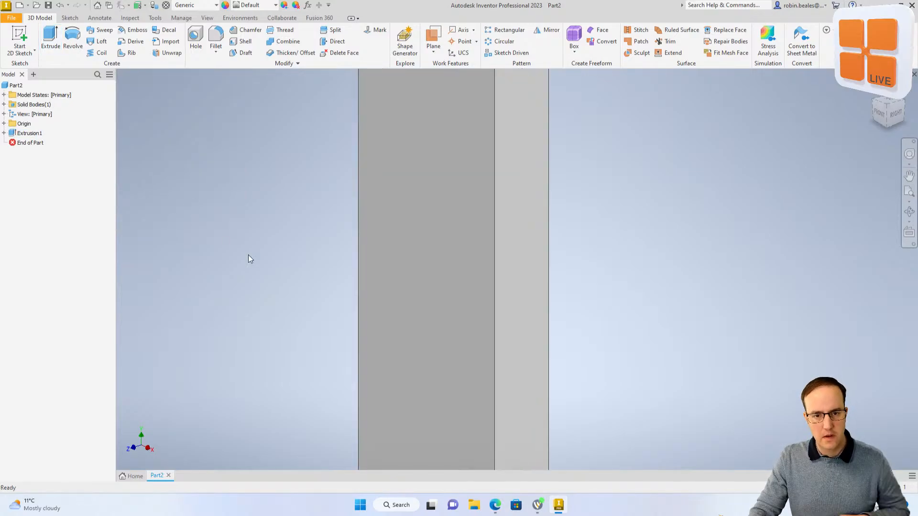
scroll(279, 256, "up", 6)
scroll(287, 238, "down", 3)
middle_click_drag(287, 232, 305, 222)
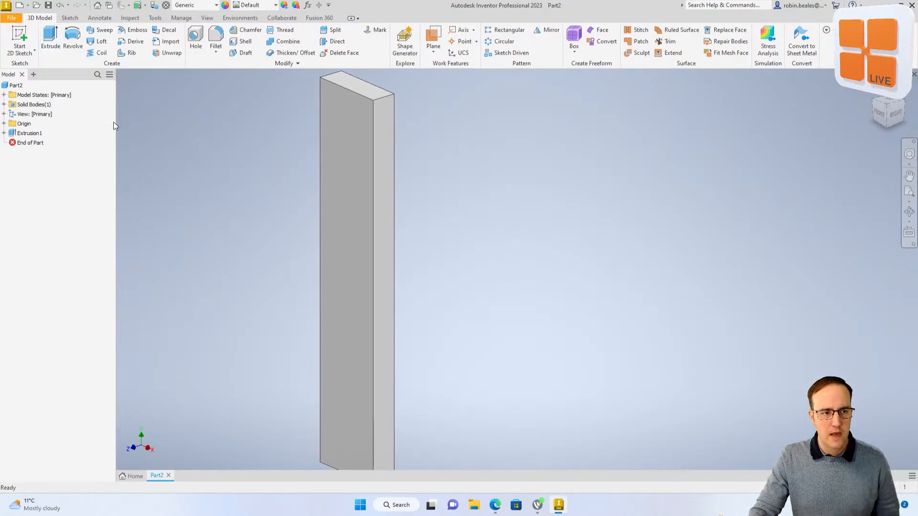
On the block's front face, sketch a center point slot on the origin, 30 mm wide with arc centers about 44 mm from the origin
left_click(16, 31)
left_click(349, 149)
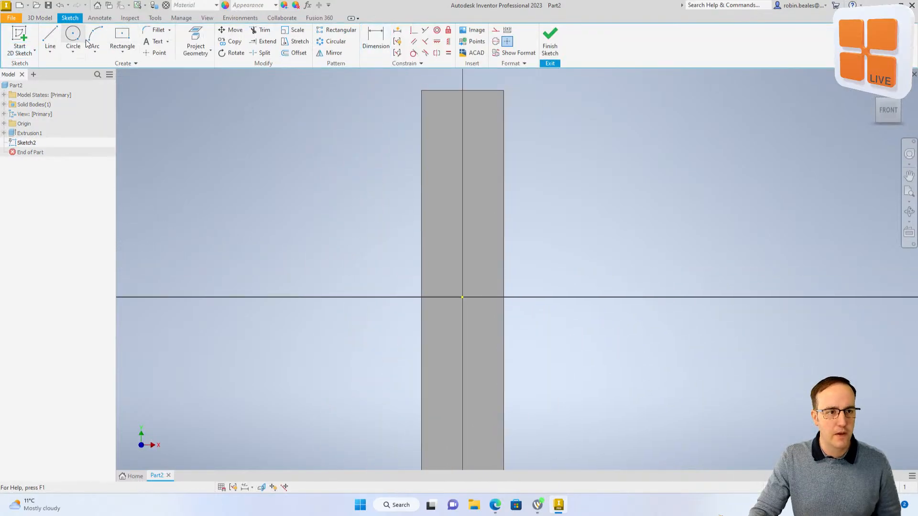
left_click(123, 50)
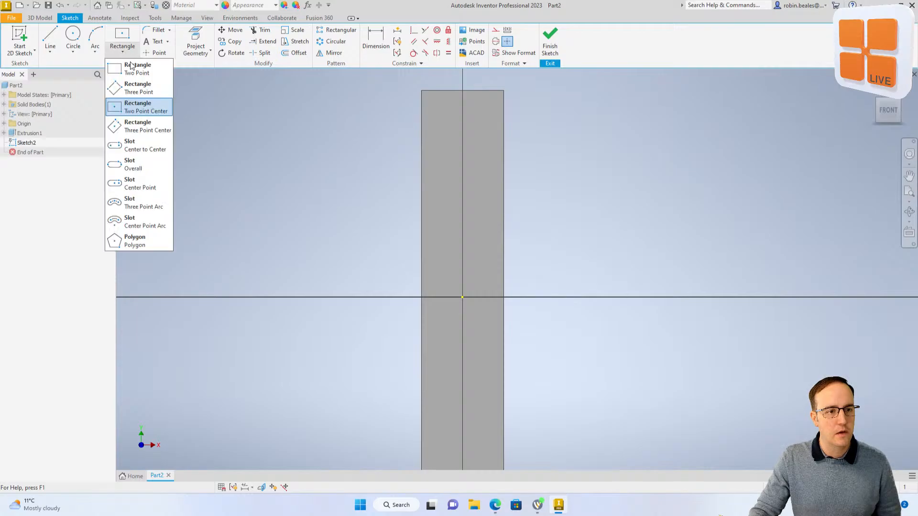
left_click(135, 187)
left_click(463, 297)
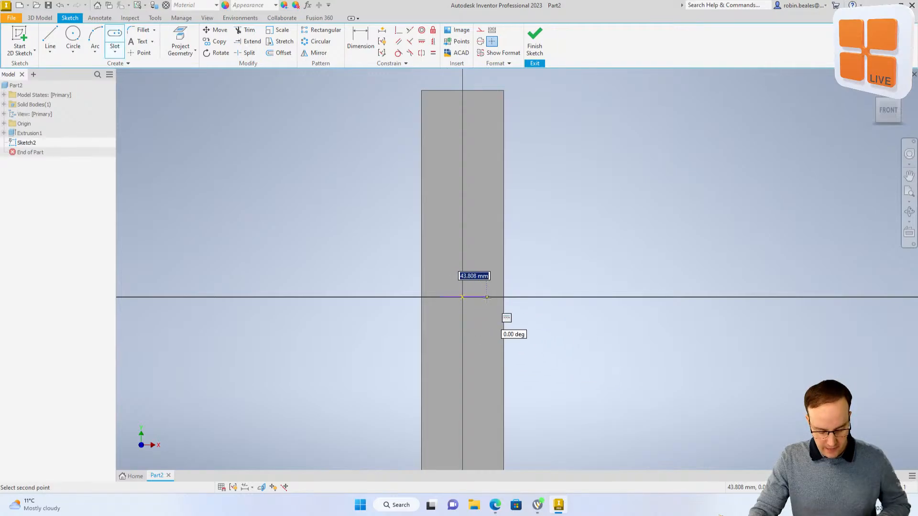
left_click(487, 297)
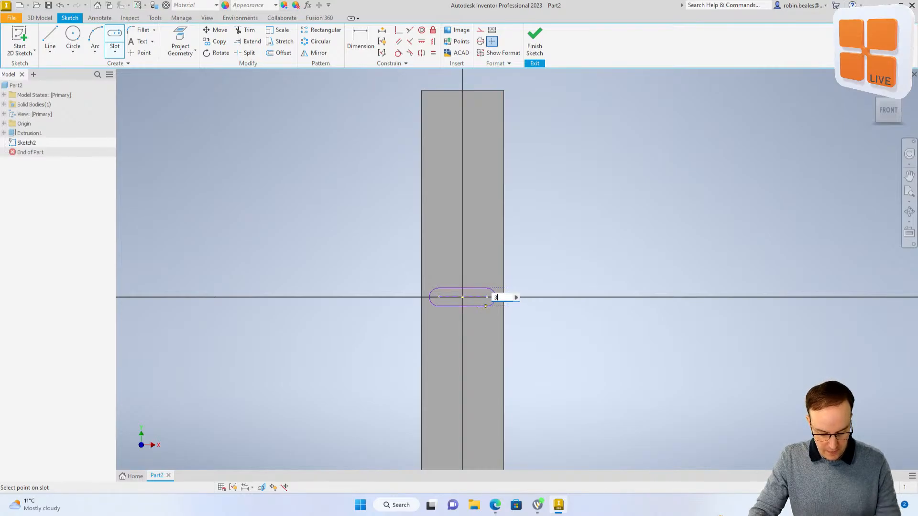
left_click(486, 305)
scroll(485, 306, "up", 3)
key("Escape")
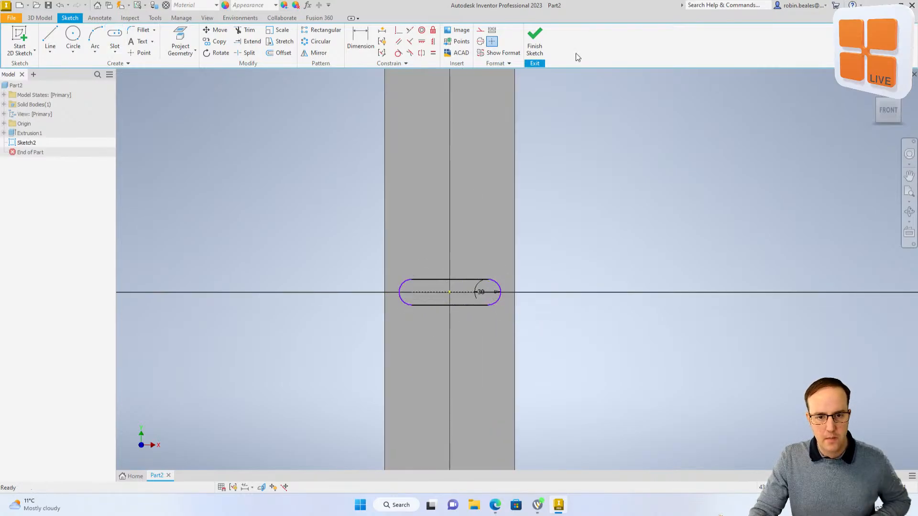
Finish the sketch and extrude the slot profile as a 50 mm cut through the block
left_click(535, 40)
right_click(246, 227)
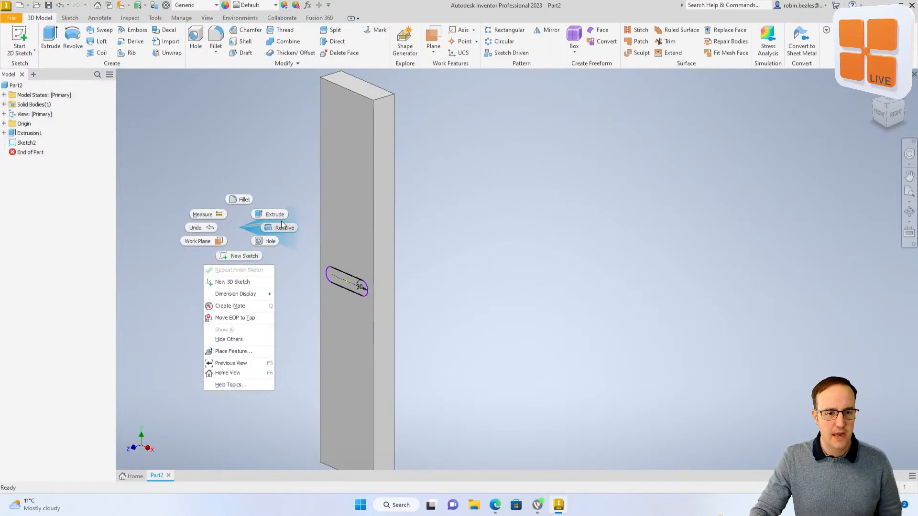
left_click(266, 211)
left_click(186, 191)
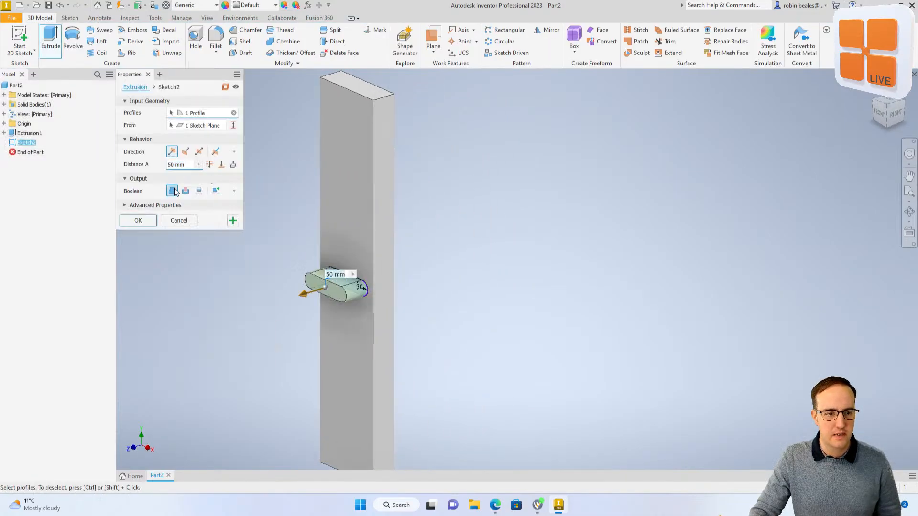
key("Return")
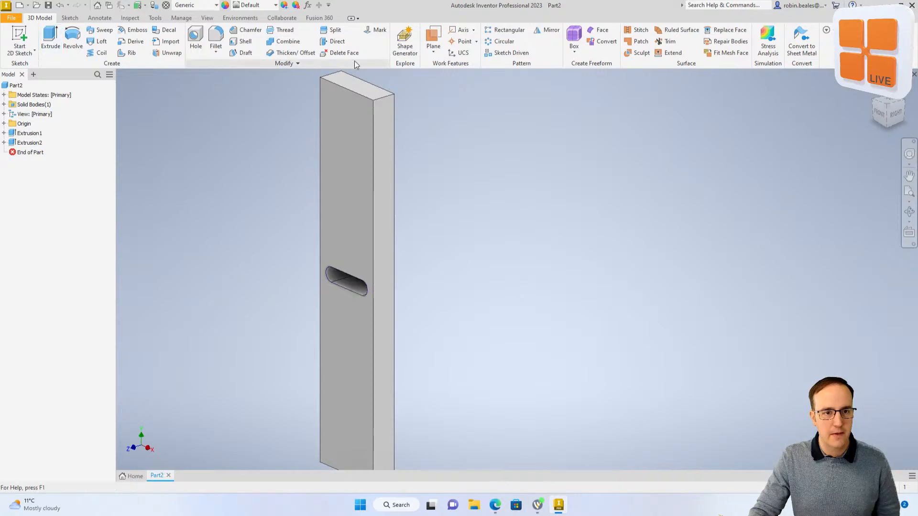
Set up a rectangular pattern of the slot cut, running two instances downward along the block's vertical front edge with the Spacing option
left_click(343, 280)
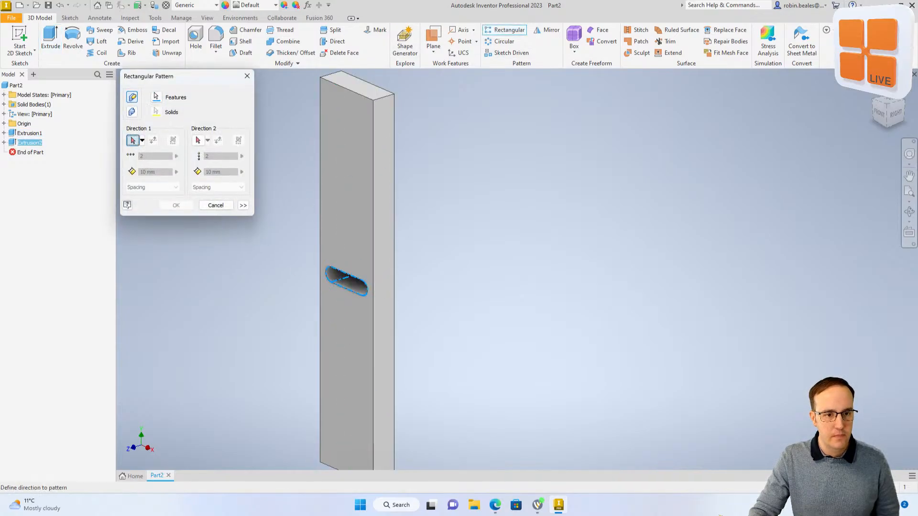
left_click(321, 210)
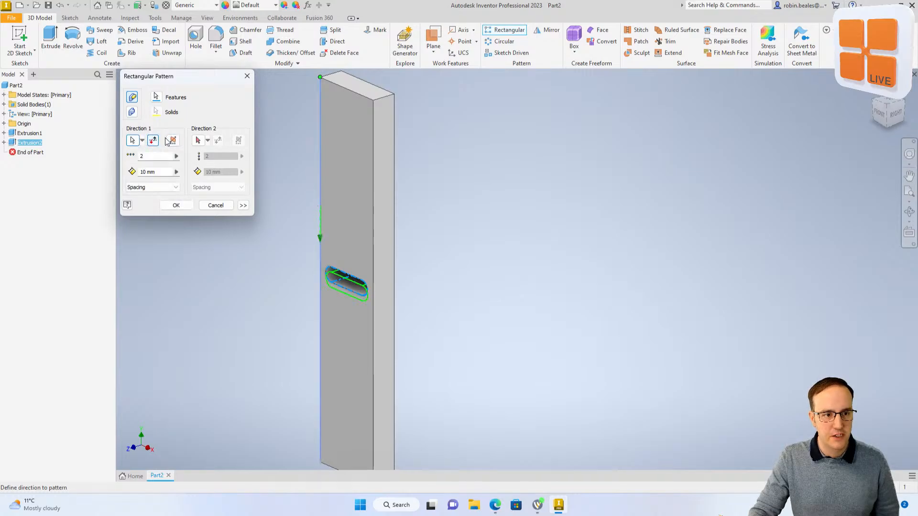
left_click(176, 187)
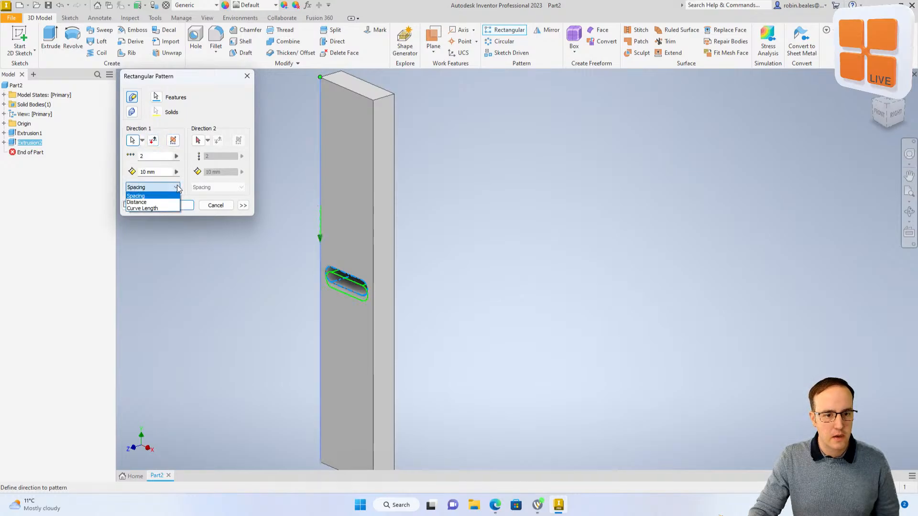
left_click(149, 196)
Set the spacing of the pattern's first direction to 200 mm
left_click_drag(163, 171, 136, 178)
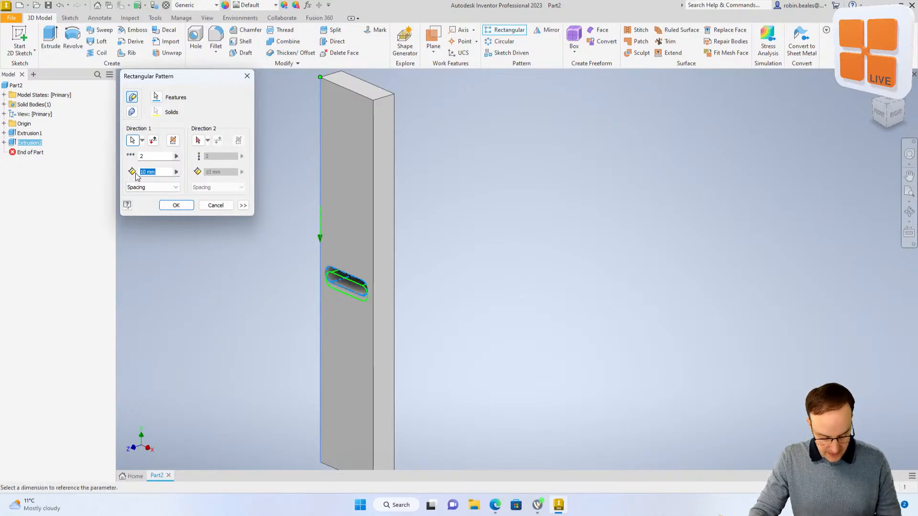
type("50")
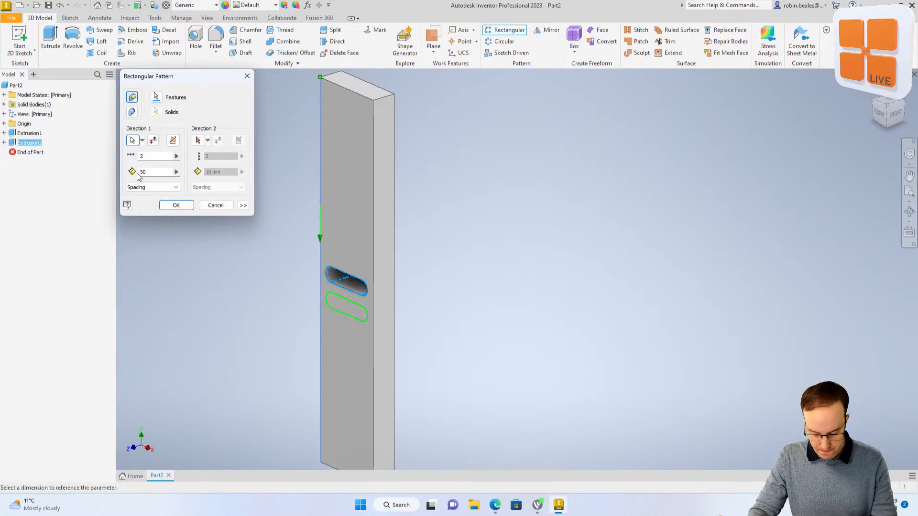
key("BackSpace")
key("BackSpace")
type("100")
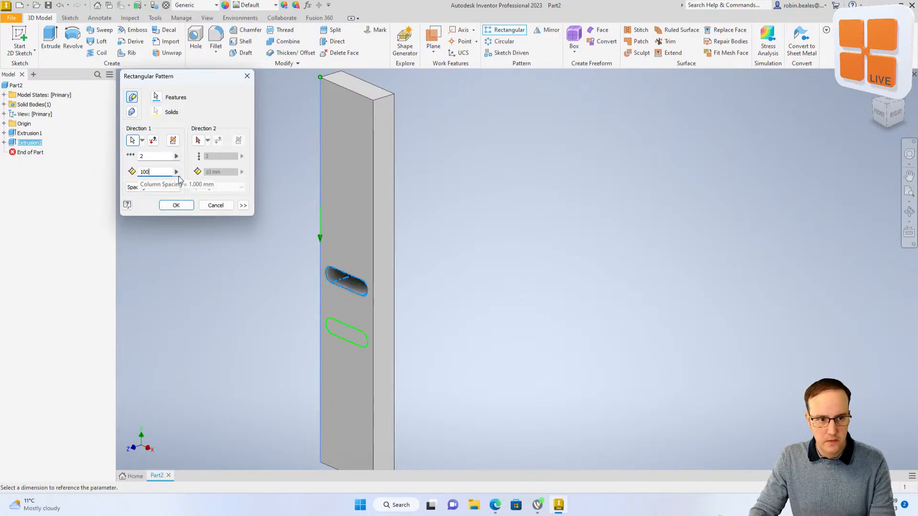
key("BackSpace")
key("BackSpace")
key("BackSpace")
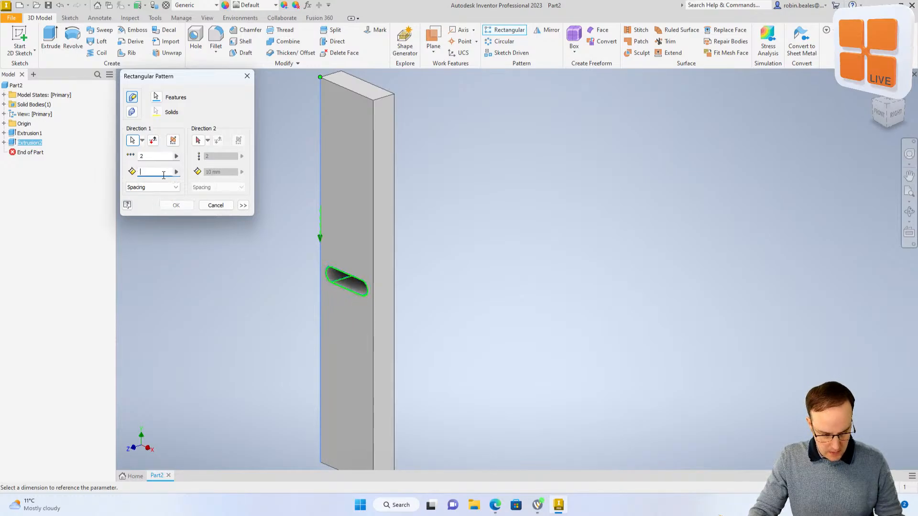
type("250")
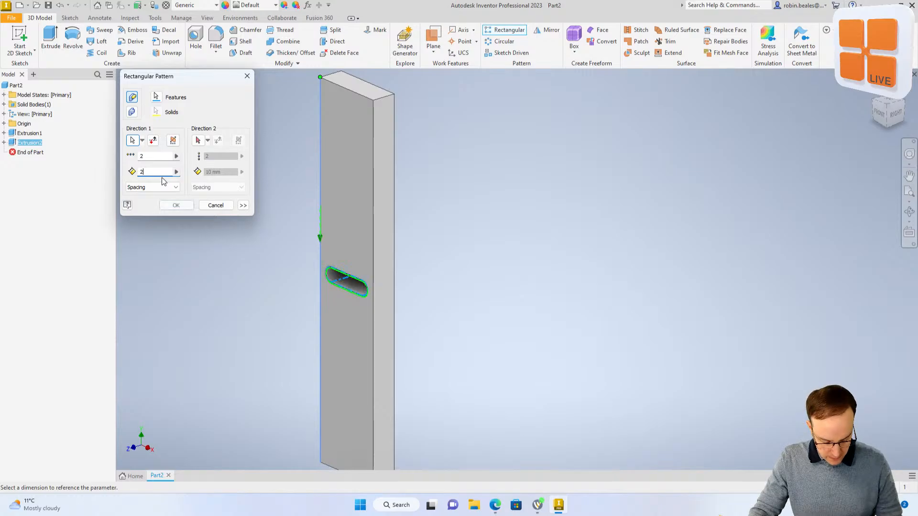
key("BackSpace")
key("BackSpace")
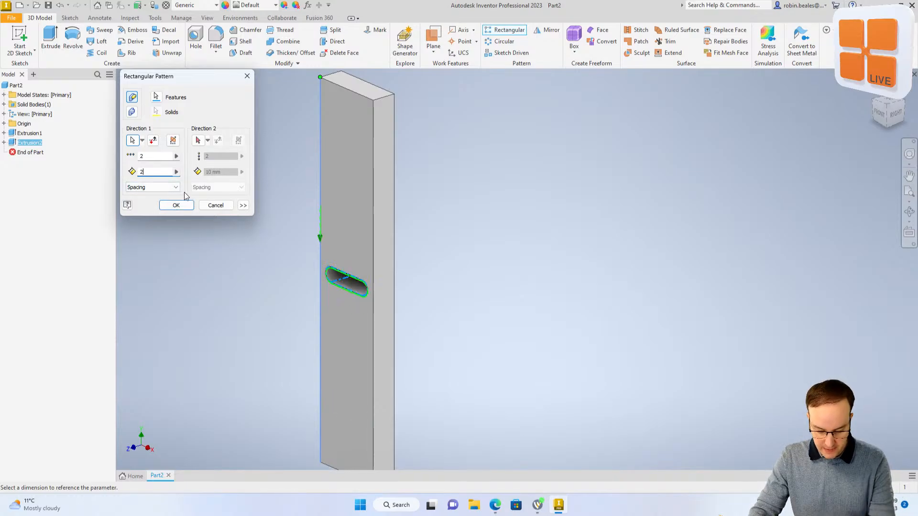
type("00")
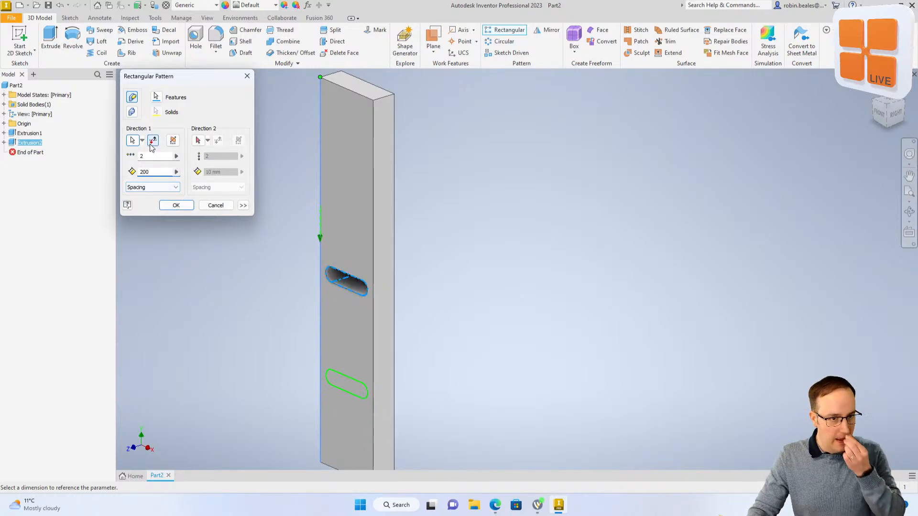
Add a second pattern direction along the same edge, flipped upward, with two instances at 200 mm spacing, and create the pattern
left_click(197, 140)
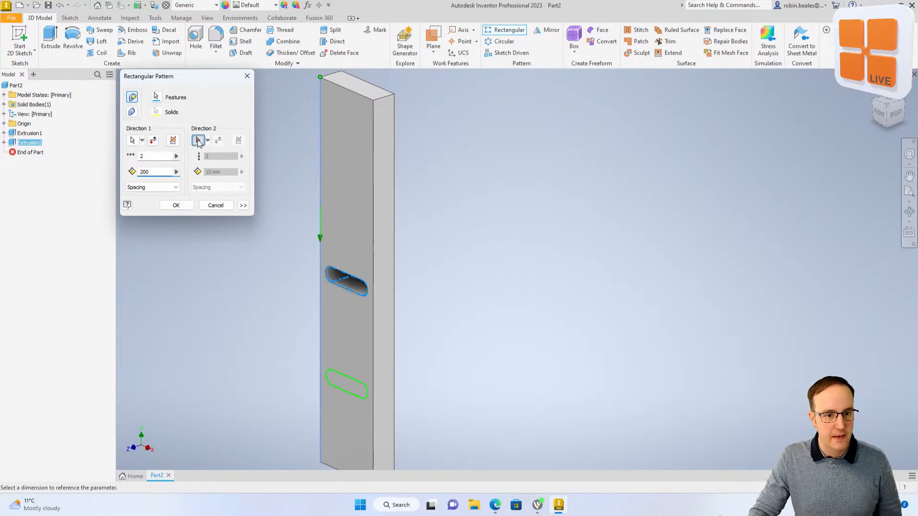
left_click(320, 280)
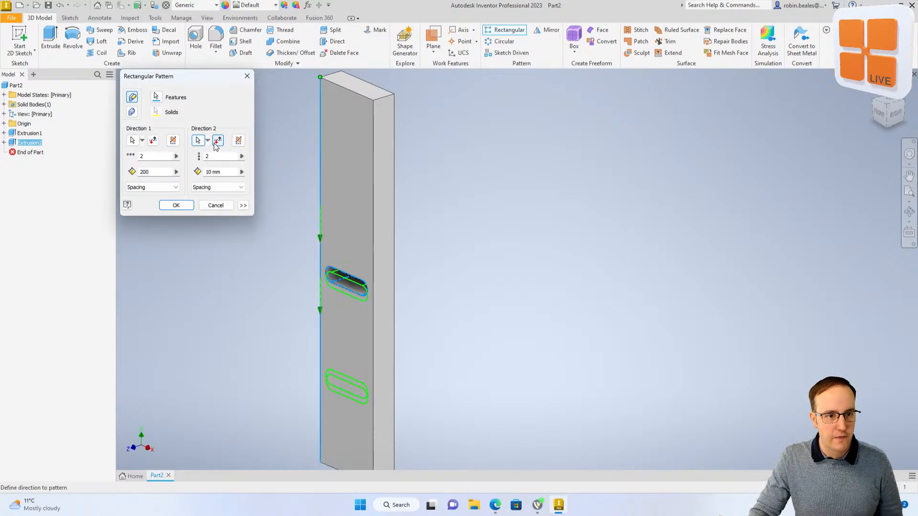
left_click(218, 140)
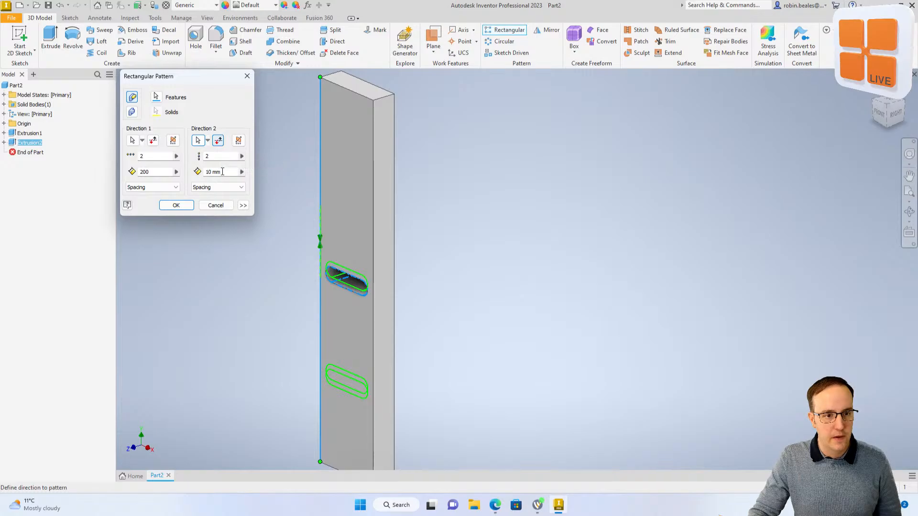
triple_click(226, 172)
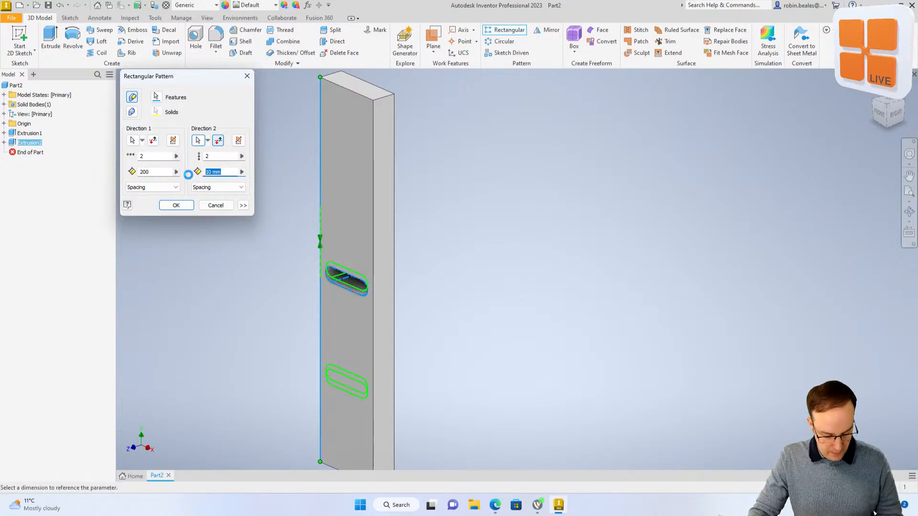
type("200")
scroll(336, 235, "up", 4)
scroll(334, 238, "down", 4)
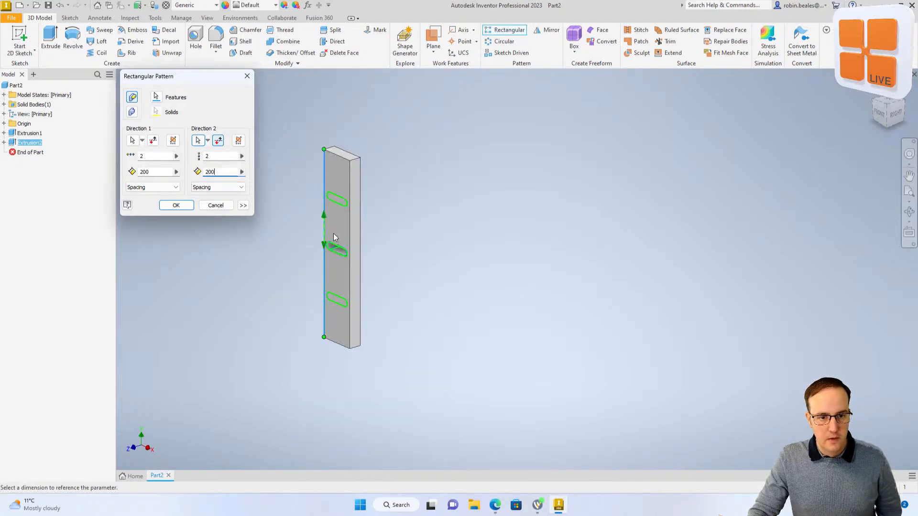
left_click(176, 205)
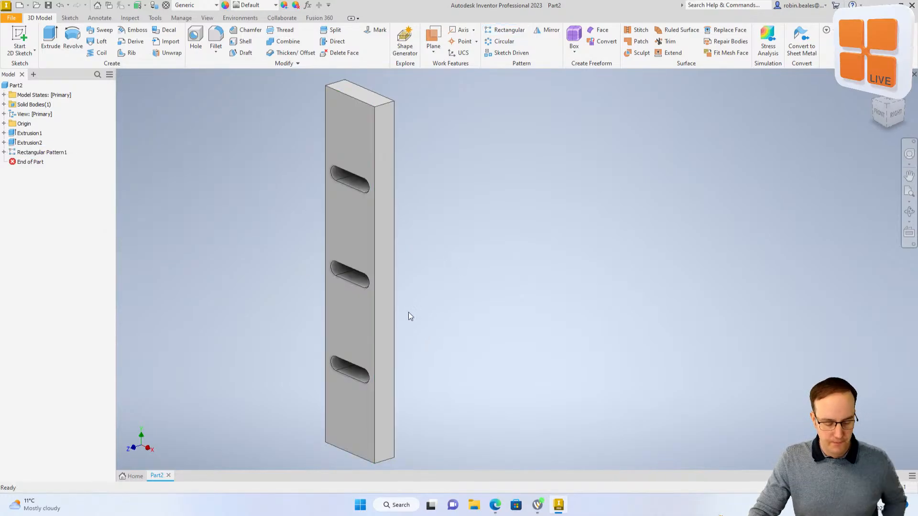
Browse the Inventor Material Library and add Aluminum 6061 to the document materials
middle_click_drag(408, 316, 300, 214, "shift")
scroll(300, 214, "up", 3)
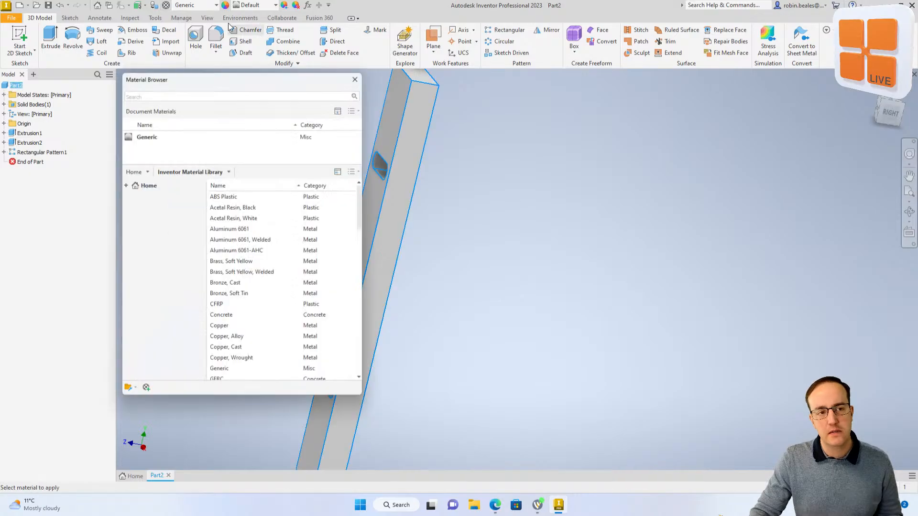
left_click_drag(189, 79, 186, 84)
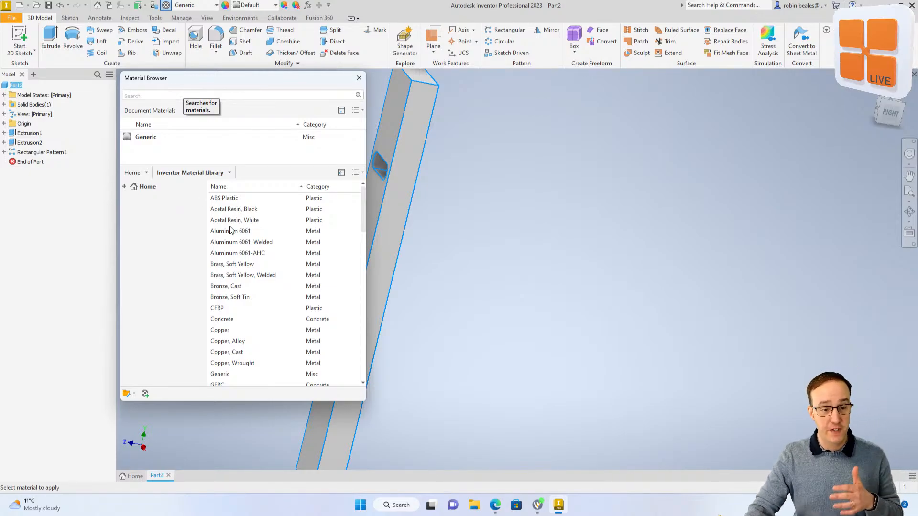
scroll(232, 262, "down", 5)
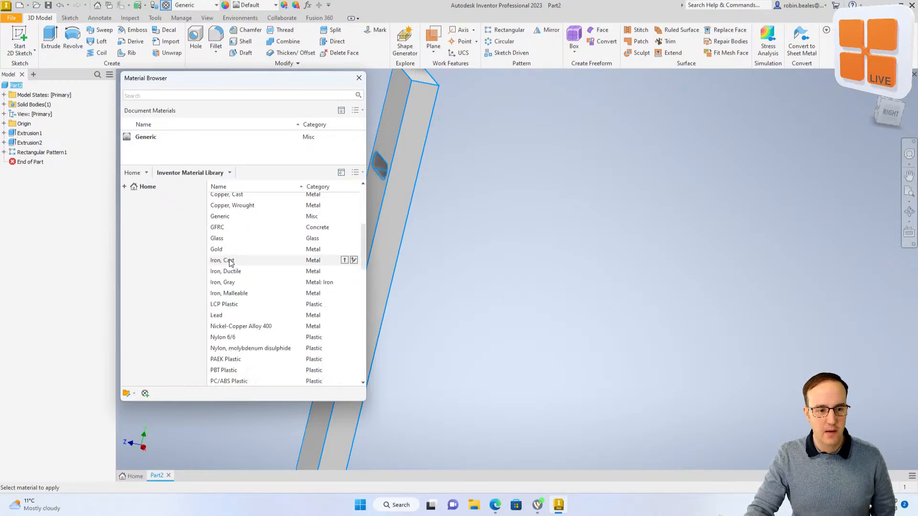
scroll(230, 263, "down", 3)
scroll(234, 249, "up", 8)
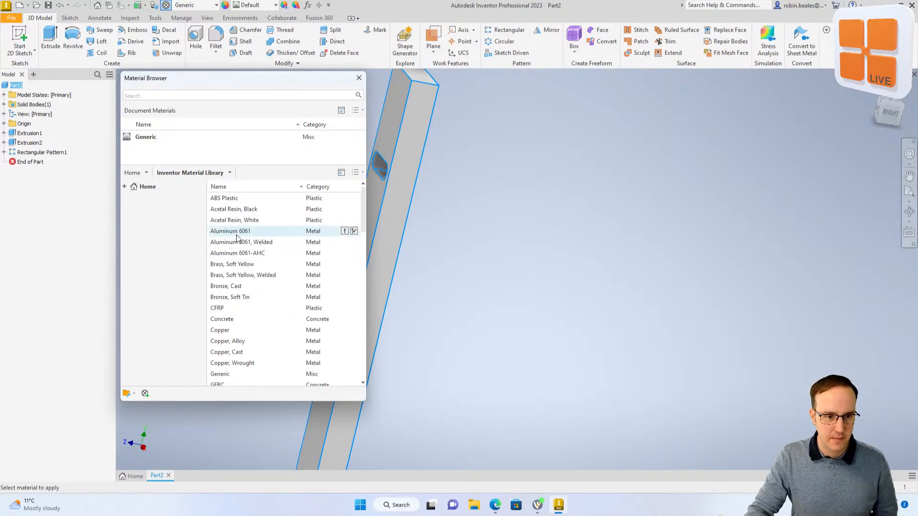
scroll(239, 258, "down", 1)
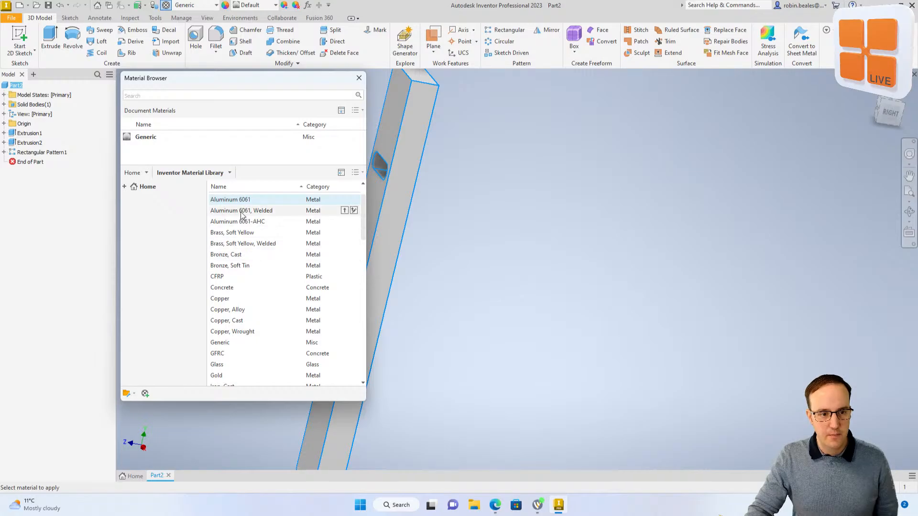
scroll(244, 225, "up", 1)
double_click(246, 233)
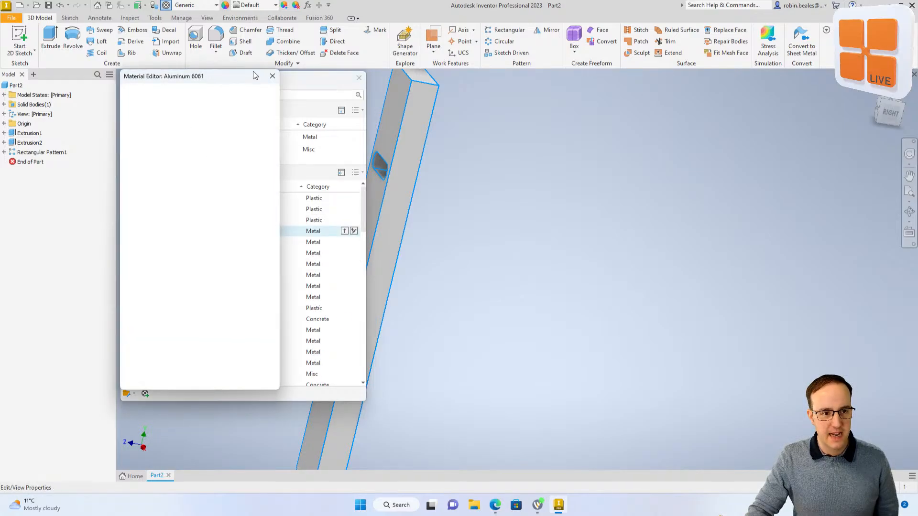
Open the document's Aluminum 6061 material for editing and examine its physical properties
left_click(229, 230)
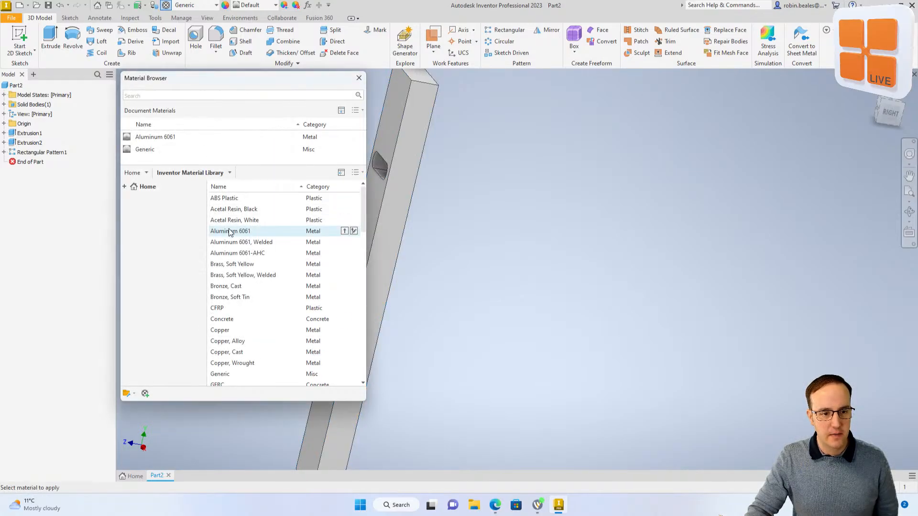
right_click(235, 234)
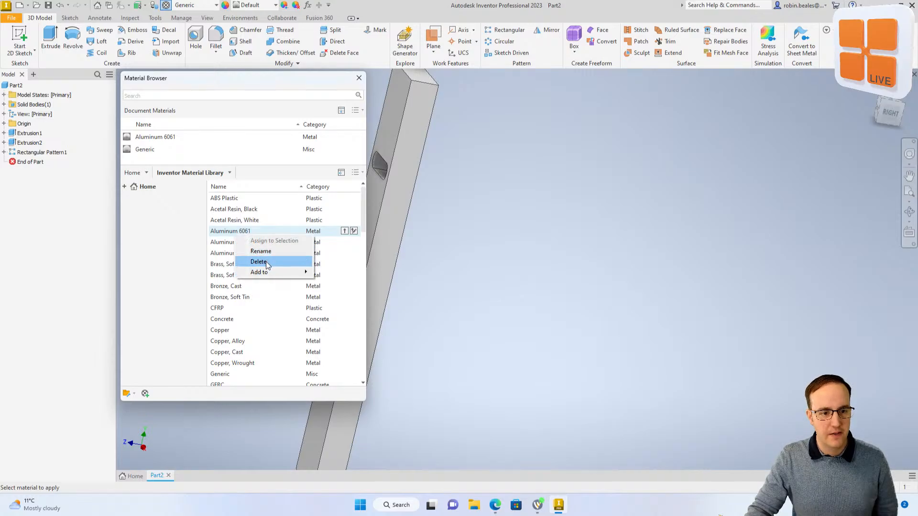
left_click(220, 231)
right_click(161, 136)
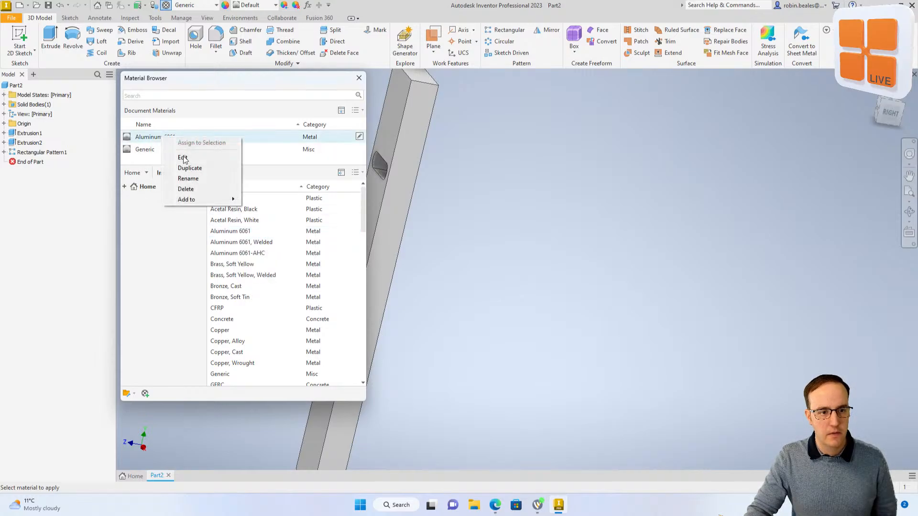
left_click(200, 157)
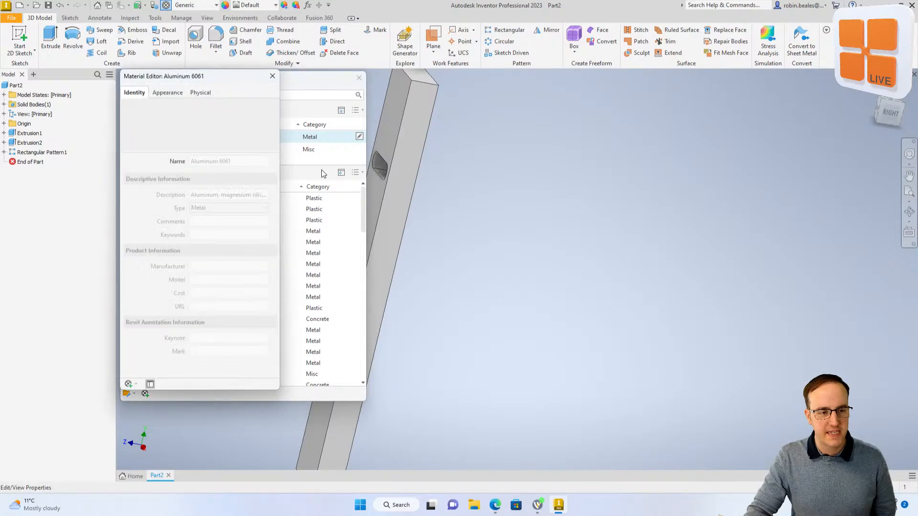
left_click(215, 93)
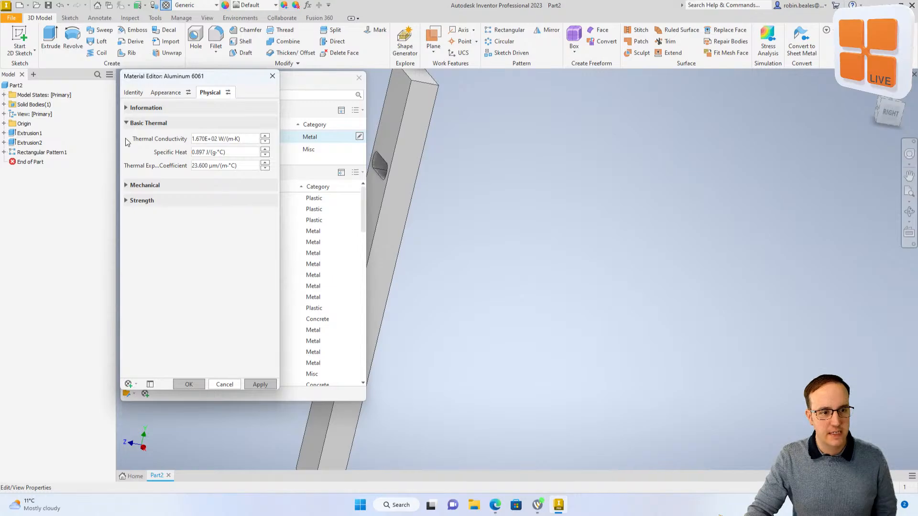
Examine the mechanical and strength properties of Aluminum 6061, and close the material editor and browser without changes
left_click(127, 186)
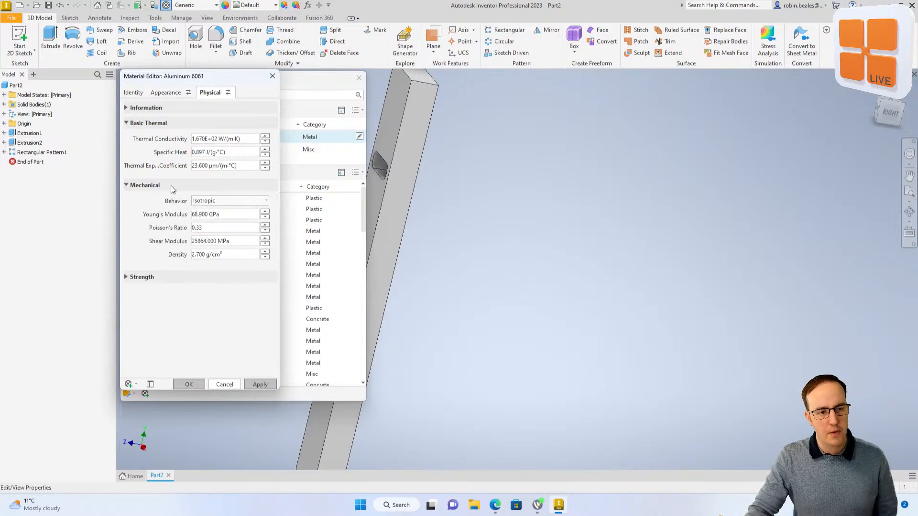
left_click(126, 277)
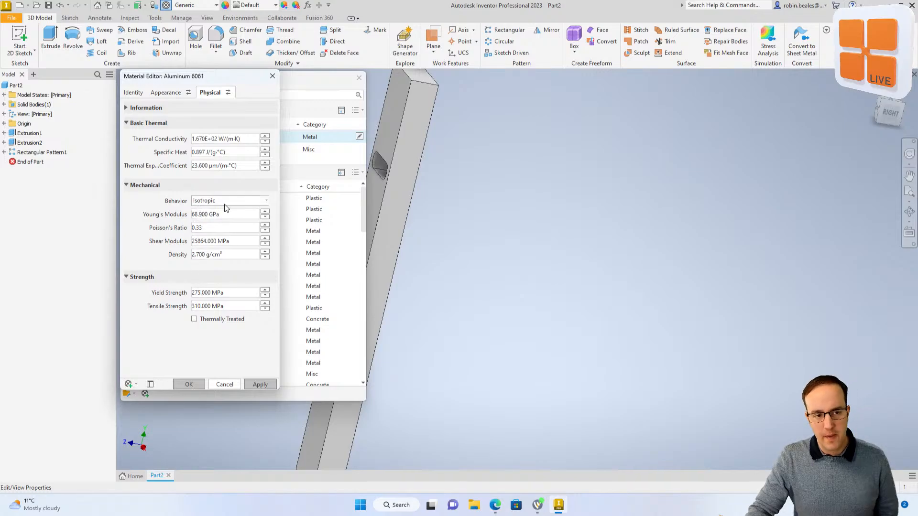
left_click(230, 382)
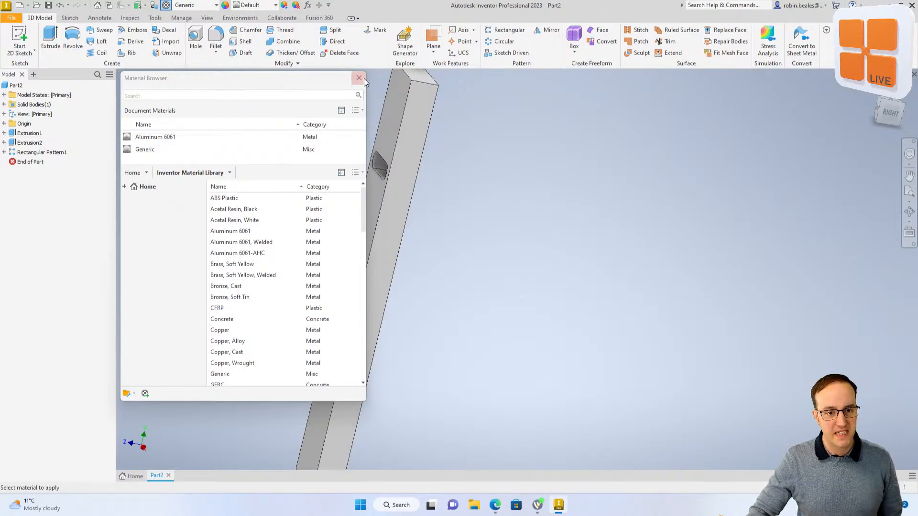
double_click(143, 137)
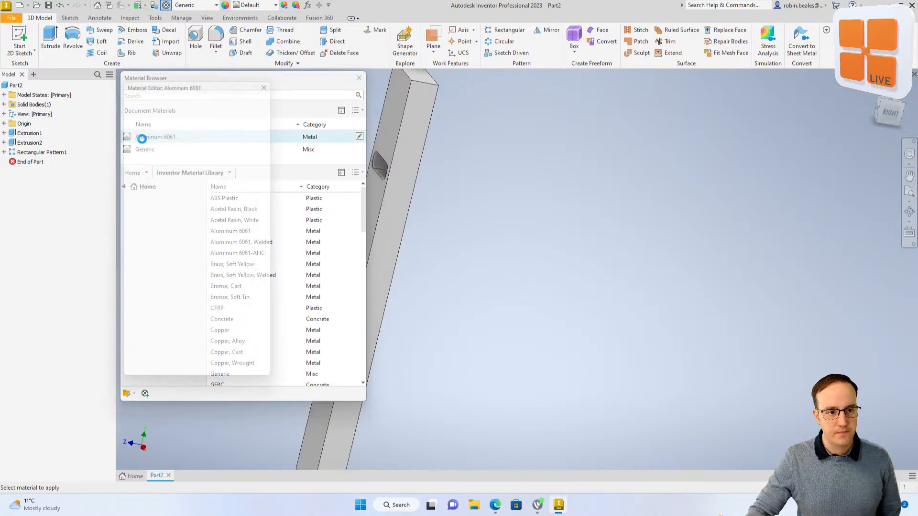
left_click(271, 77)
left_click(359, 77)
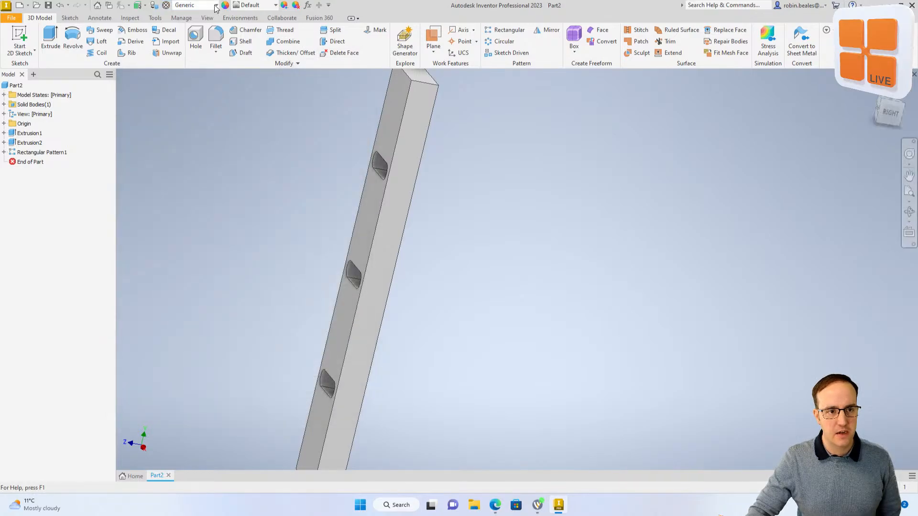
Assign Aluminum 6061 from the Inventor Material Library as the part's material
left_click(198, 5)
left_click(199, 5)
left_click(199, 5)
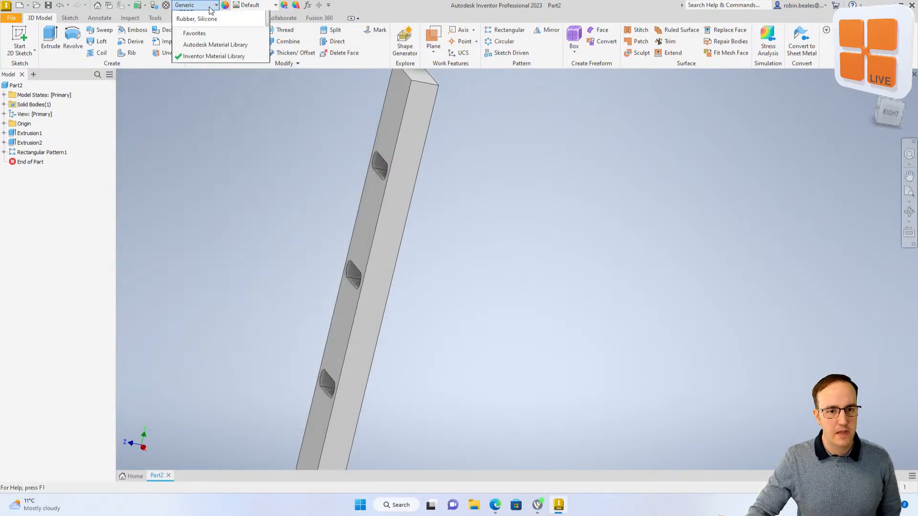
scroll(235, 95, "up", 3)
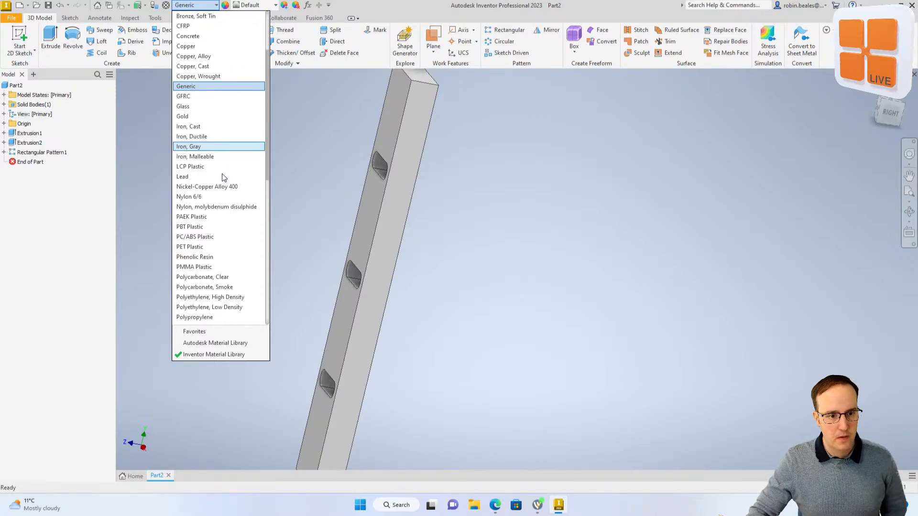
scroll(206, 167, "down", 4)
scroll(192, 160, "down", 4)
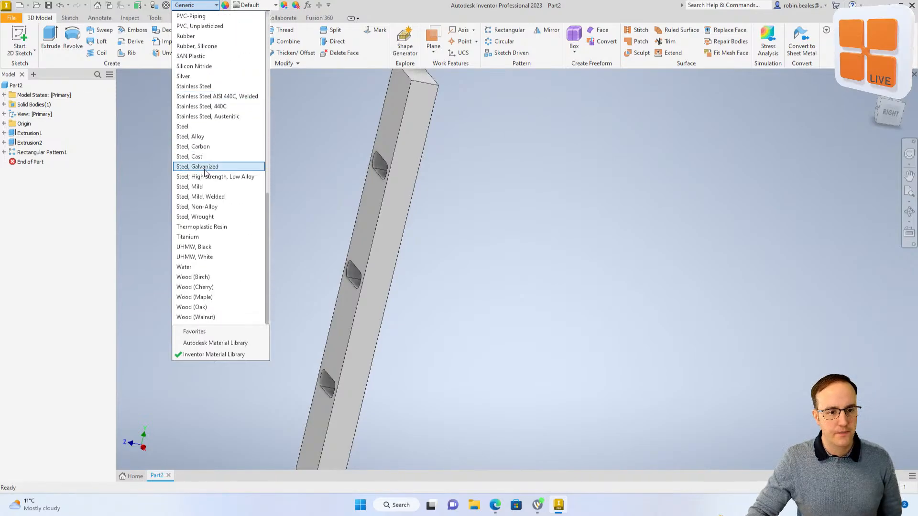
scroll(201, 158, "up", 10)
left_click(203, 36)
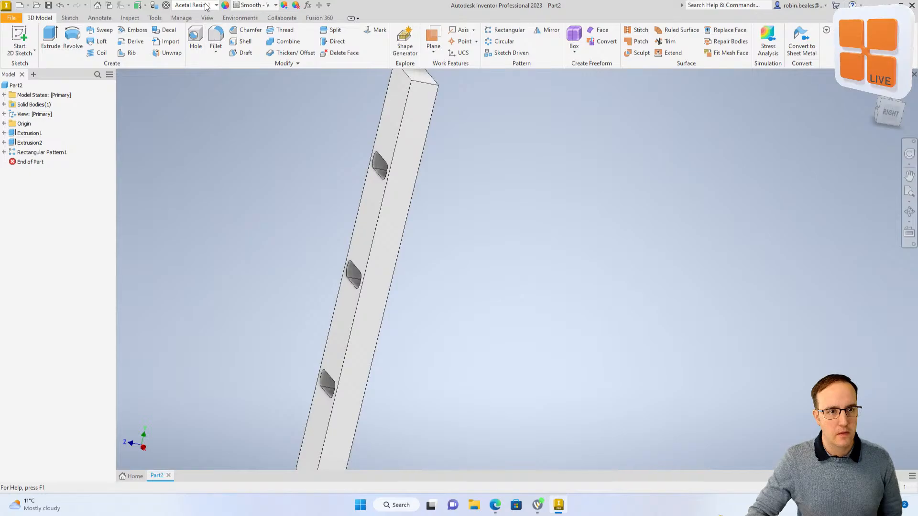
left_click(206, 5)
left_click(210, 26)
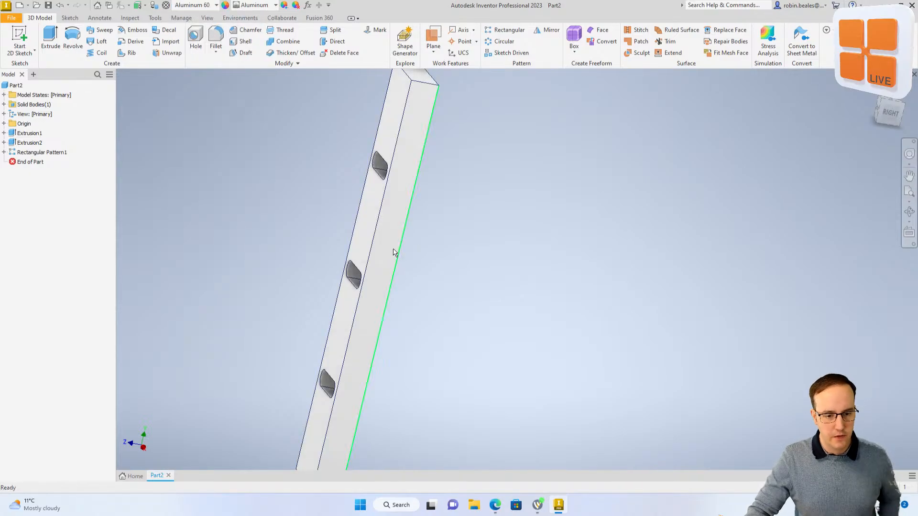
middle_click_drag(402, 246, 497, 211, "shift")
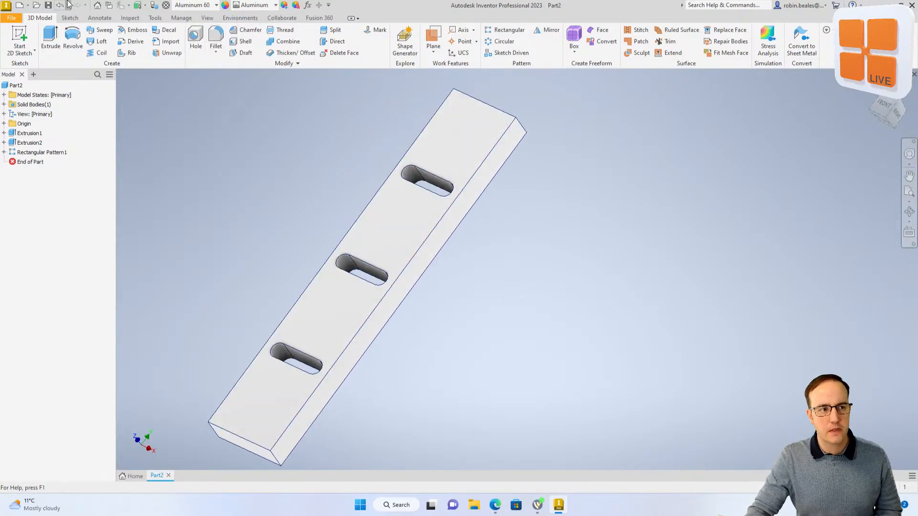
Save the part to the Desktop as FEA Part
key("ctrl+s")
left_click(492, 184)
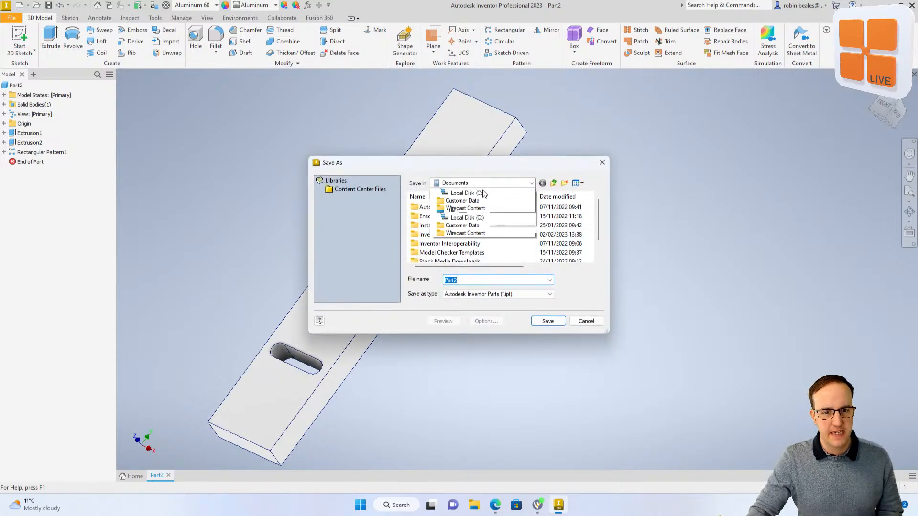
left_click(469, 200)
double_click(463, 281)
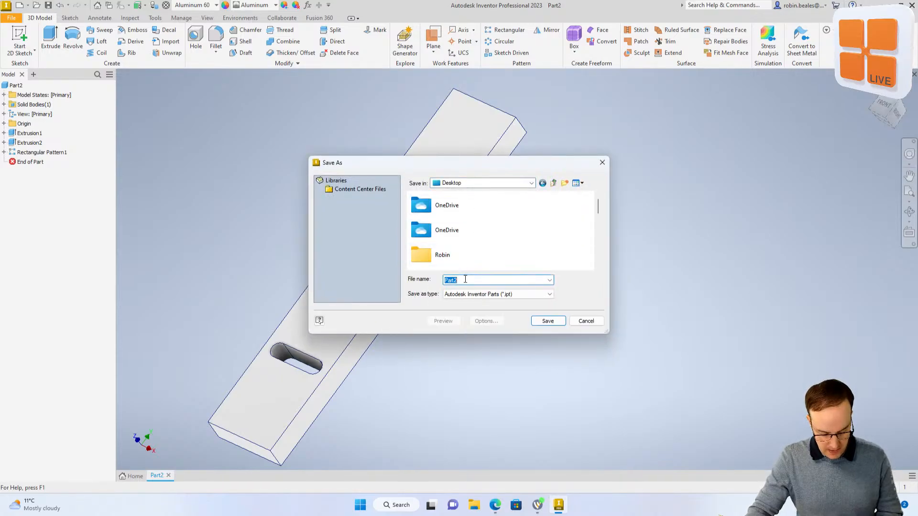
type("FEA")
key("Return")
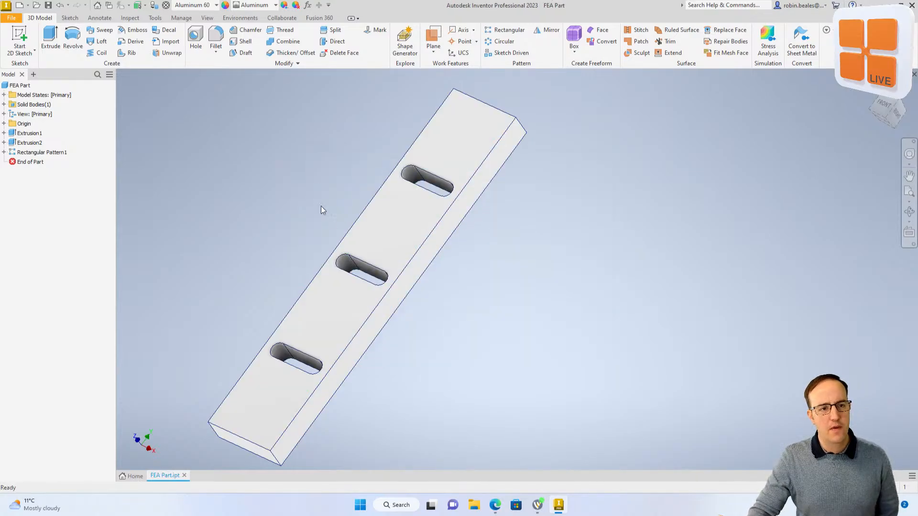
Enter the stress analysis environment and create a single-point static analysis study with the default bonded contact settings
left_click(240, 18)
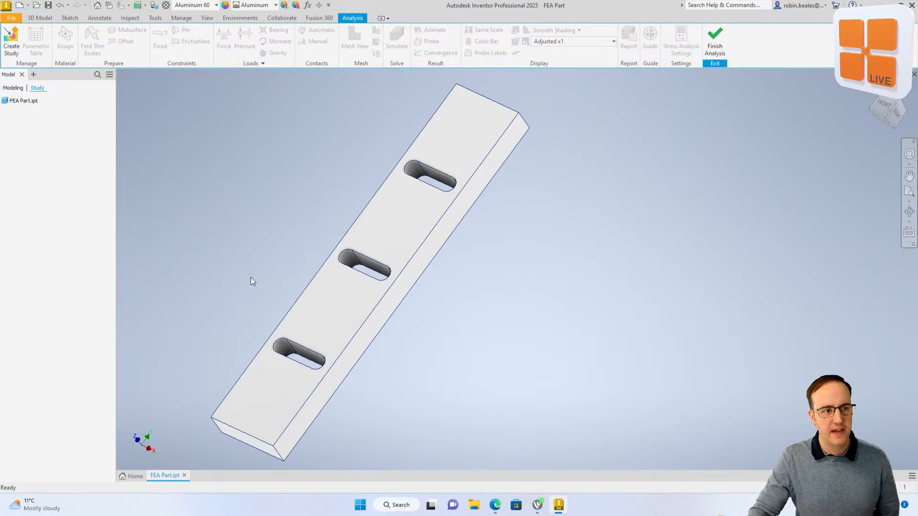
middle_click_drag(323, 257, 380, 273, "shift")
left_click(11, 39)
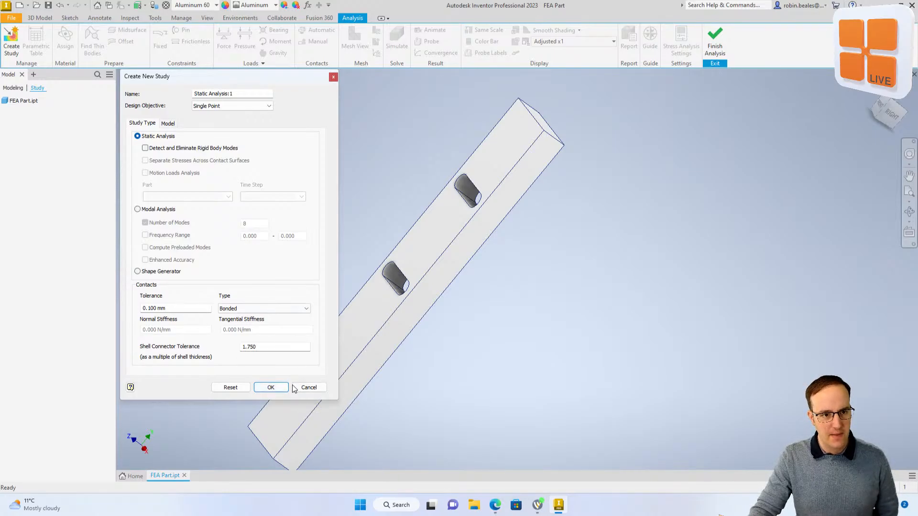
left_click(276, 388)
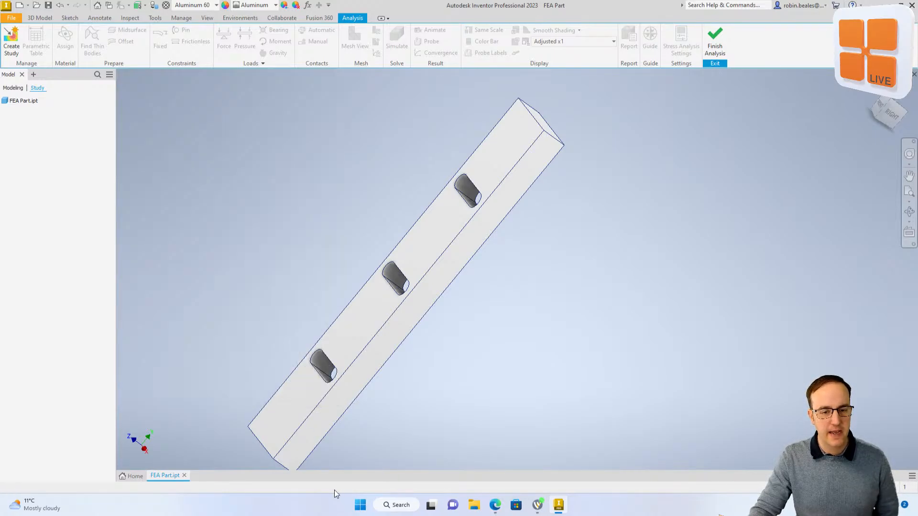
Review the part from several sides and check its material assignment in the study without overriding it
mouse_move(308, 363)
middle_mouse_down("shift")
mouse_move(459, 364)
mouse_move(363, 350)
mouse_move(310, 368)
mouse_move(369, 355)
mouse_move(310, 340)
mouse_move(308, 388)
mouse_move(252, 389)
mouse_move(273, 375)
mouse_move(248, 375)
mouse_move(248, 387)
mouse_move(322, 320)
mouse_move(383, 322)
mouse_move(382, 311)
mouse_move(242, 277)
middle_mouse_up("shift")
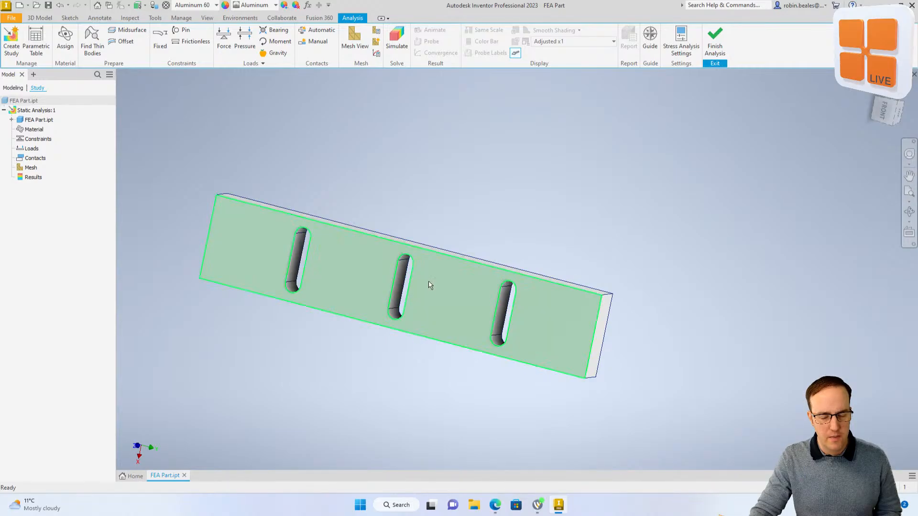
middle_click_drag(530, 311, 390, 189, "shift")
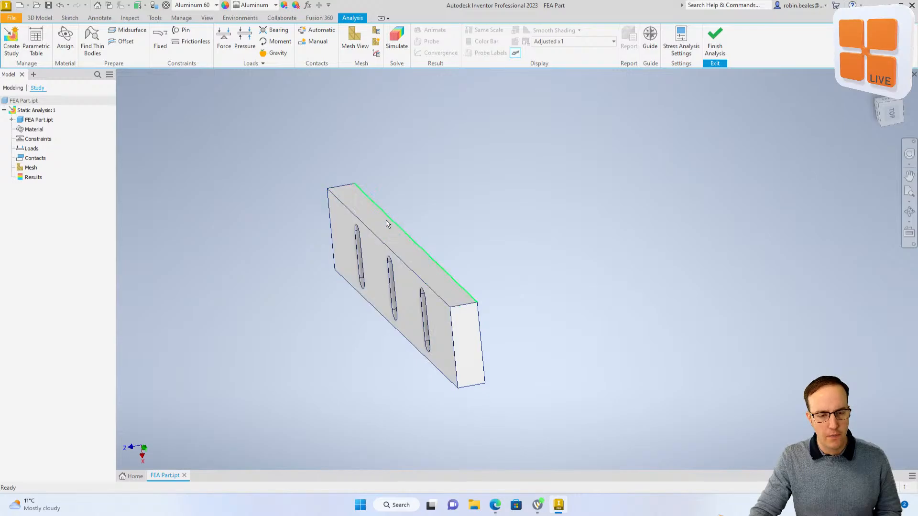
mouse_move(390, 275)
middle_mouse_down("shift")
mouse_move(423, 265)
mouse_move(433, 274)
mouse_move(449, 262)
mouse_move(469, 275)
mouse_move(442, 308)
mouse_move(454, 279)
mouse_move(483, 277)
mouse_move(471, 283)
middle_mouse_up("shift")
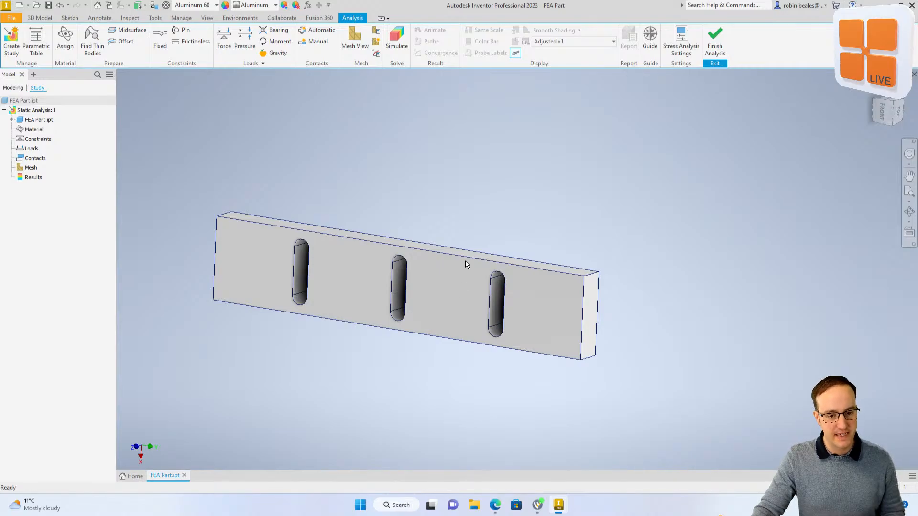
middle_click_drag(467, 243, 387, 232, "shift")
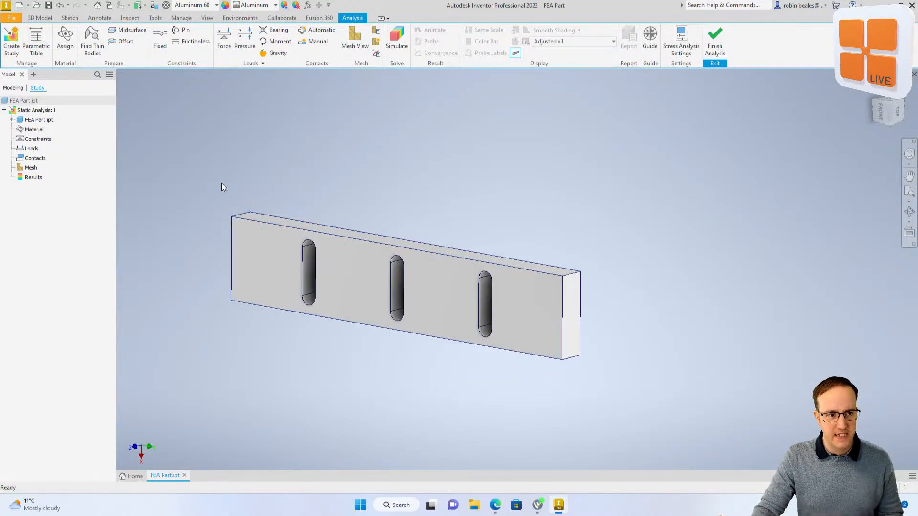
middle_click_drag(225, 182, 262, 174)
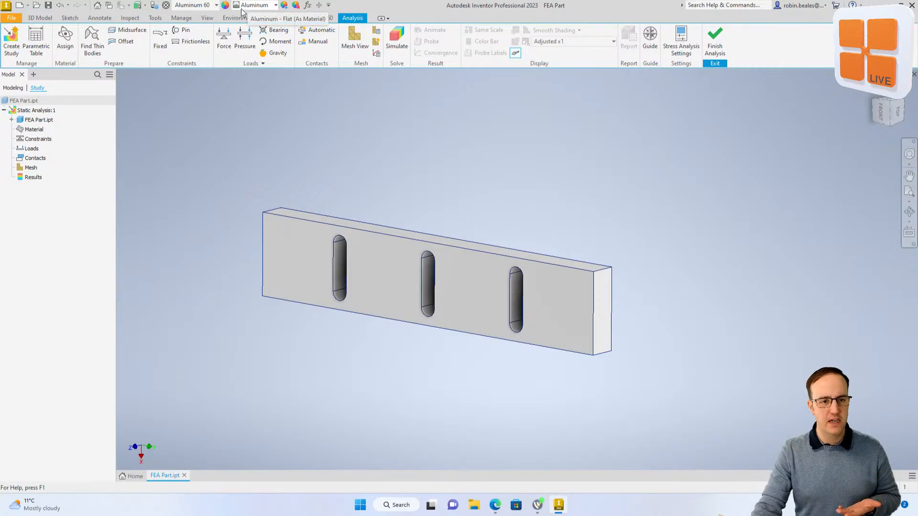
left_click(58, 39)
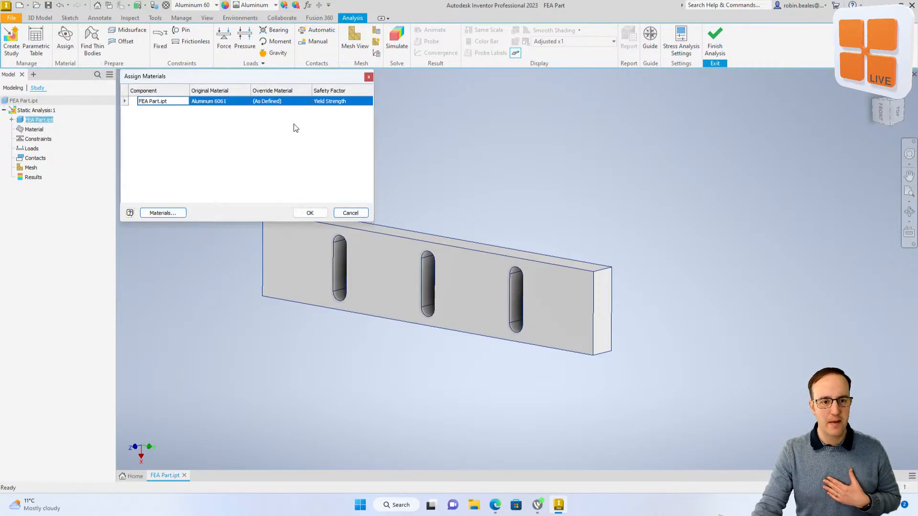
left_click(344, 214)
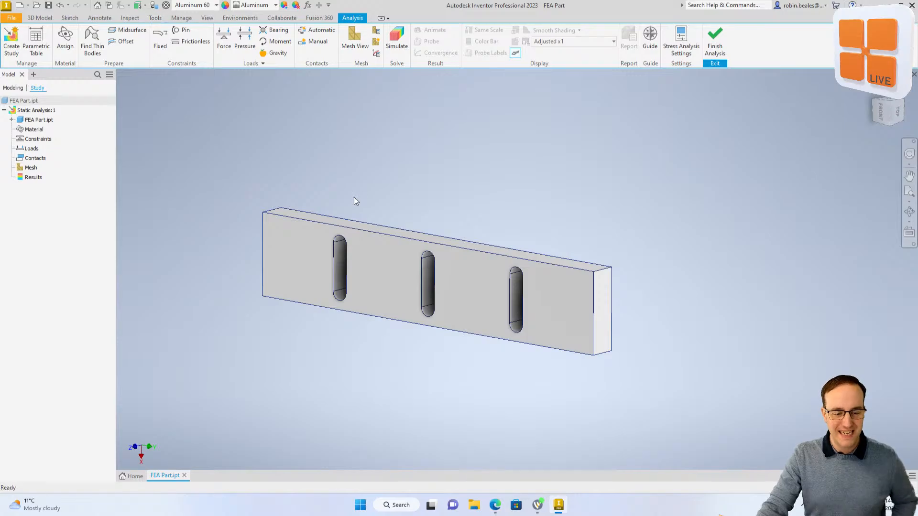
Apply a fixed constraint to the large slotted back face of the part
middle_click_drag(420, 185, 330, 176, "shift")
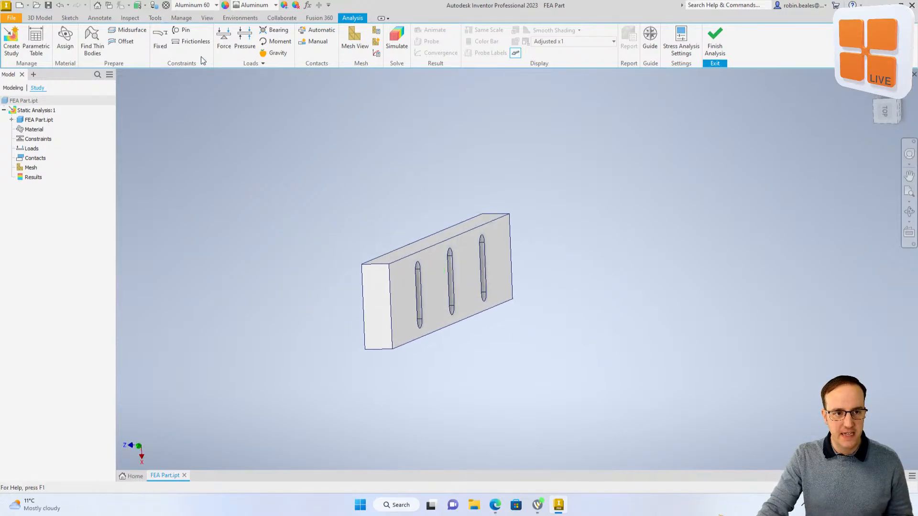
left_click(159, 40)
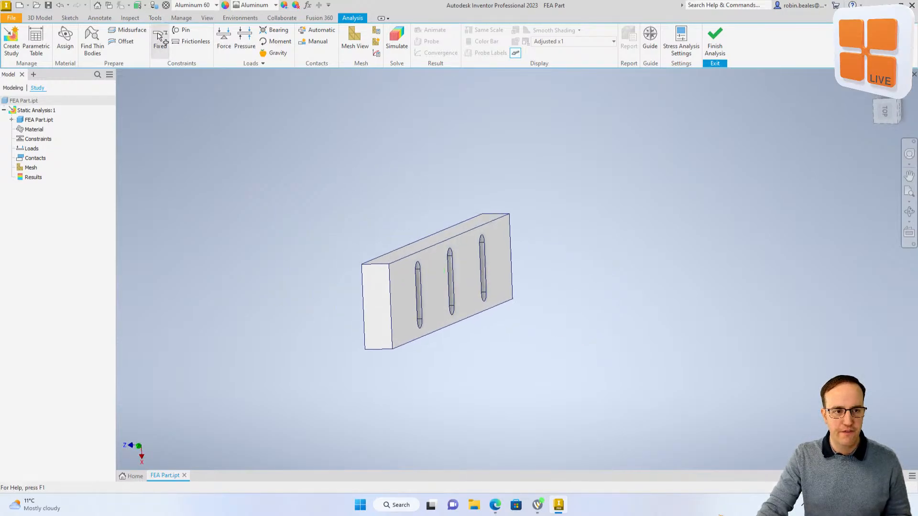
middle_click_drag(501, 378, 403, 311, "shift")
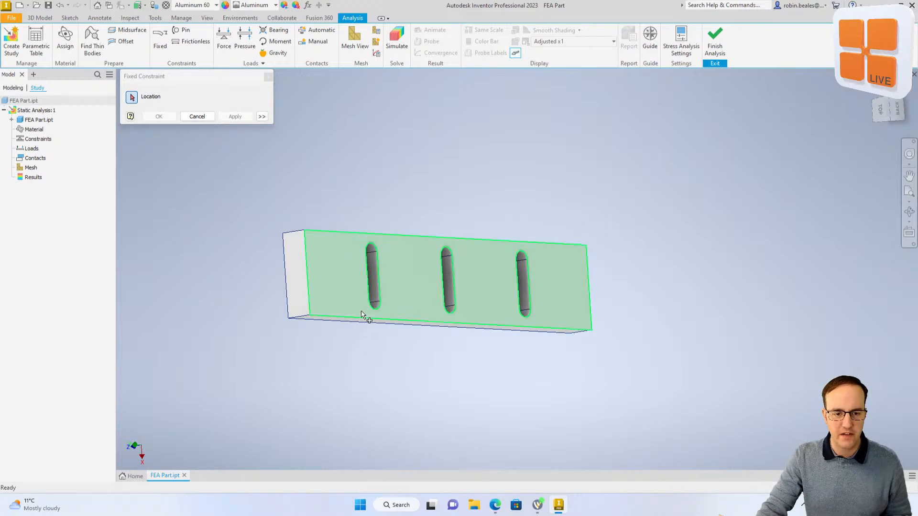
left_click(347, 255)
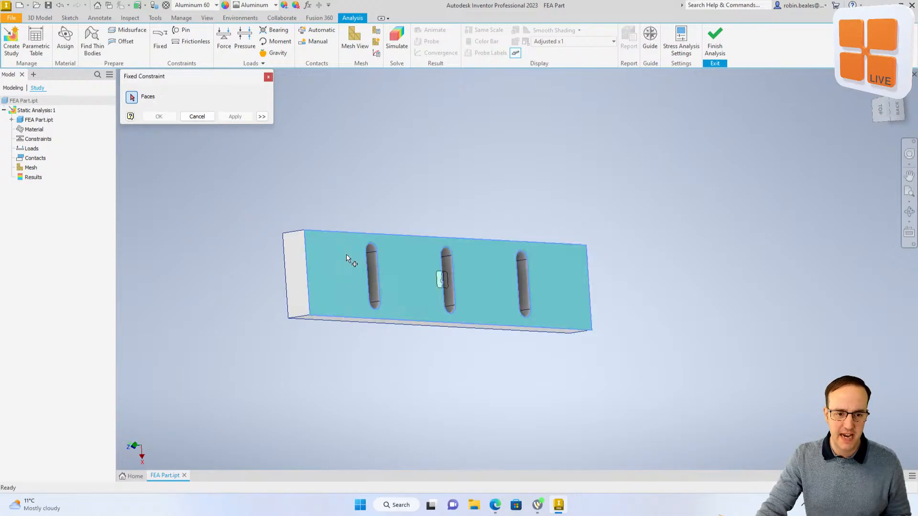
middle_click_drag(346, 254, 453, 282, "shift")
left_click(159, 117)
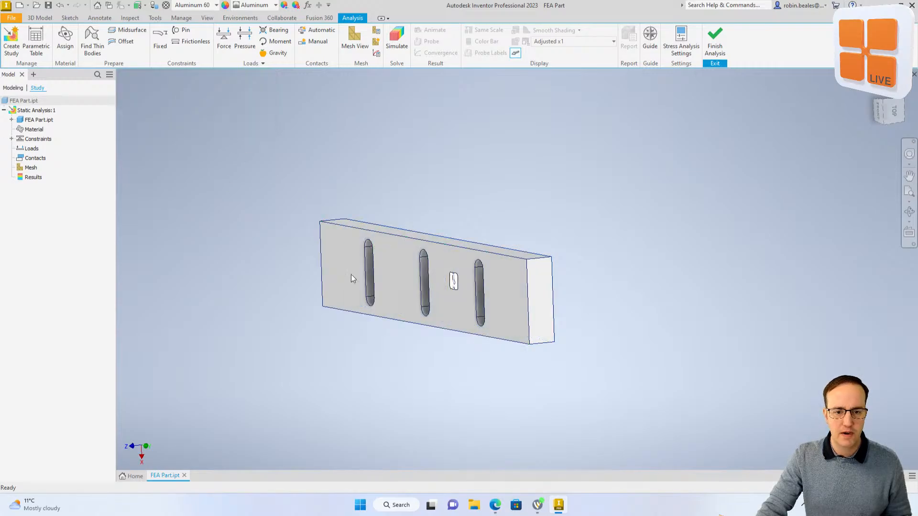
Apply a 500 N force perpendicular to the long, narrow upper face of the slotted block
middle_click_drag(351, 274, 438, 290, "shift")
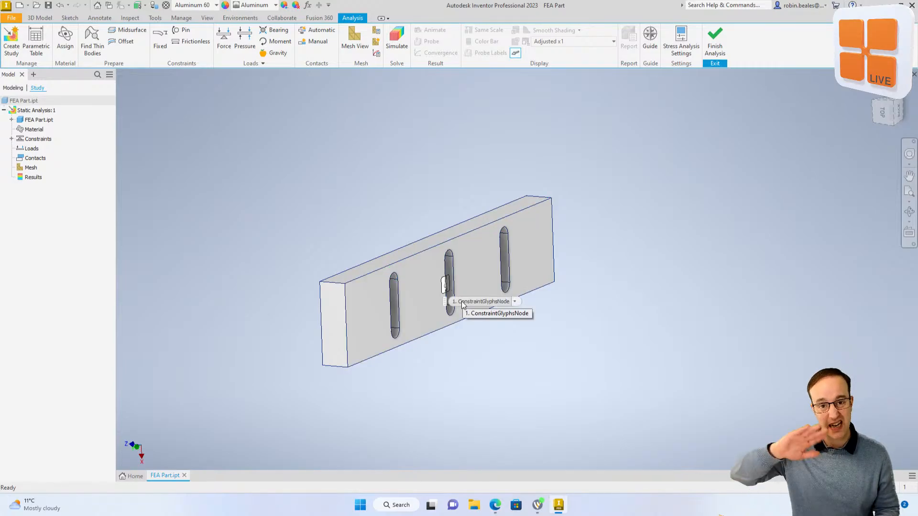
middle_click_drag(342, 274, 429, 260, "shift")
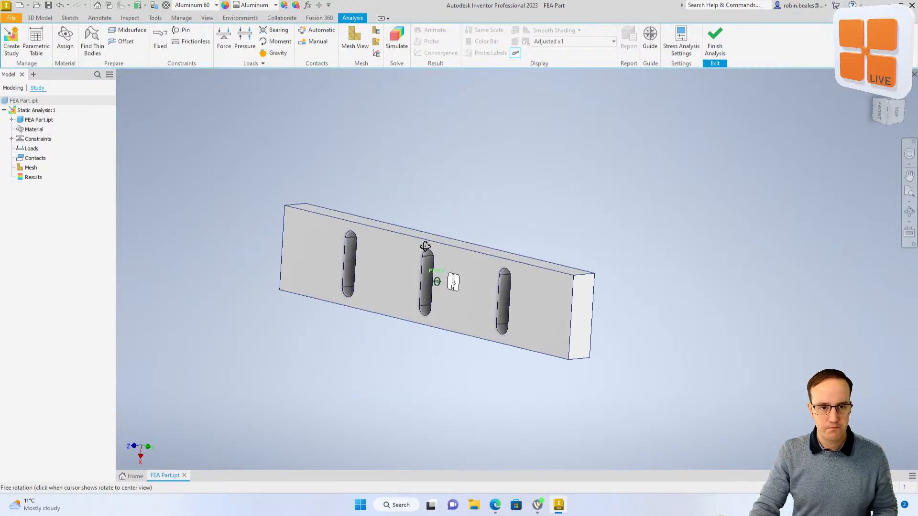
left_click(223, 36)
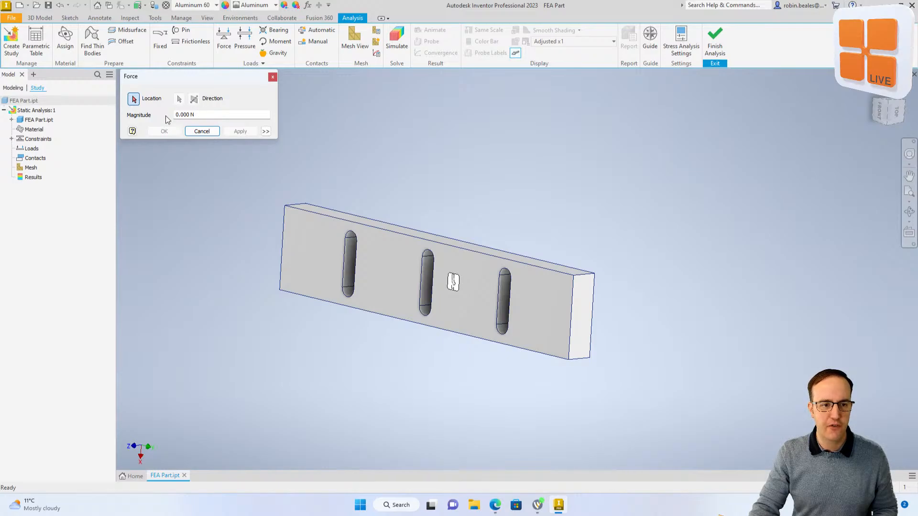
middle_click_drag(373, 227, 318, 230, "shift")
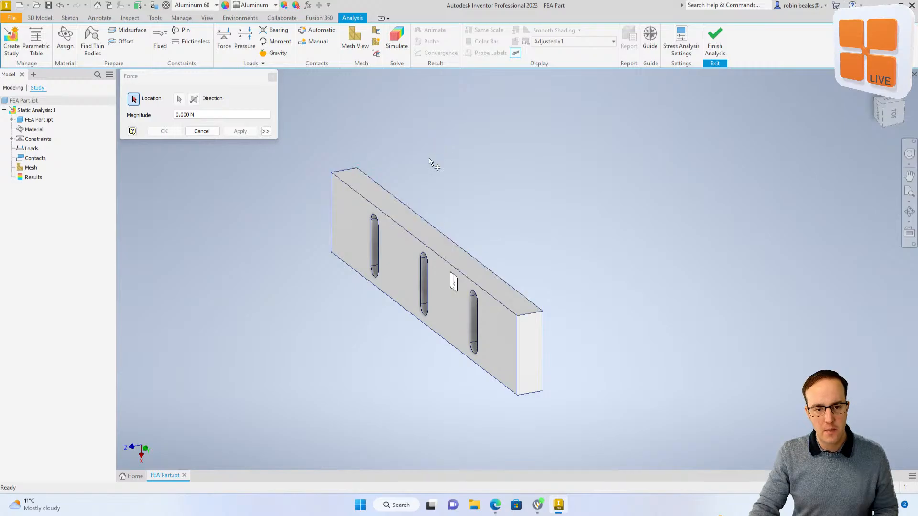
left_click(432, 243)
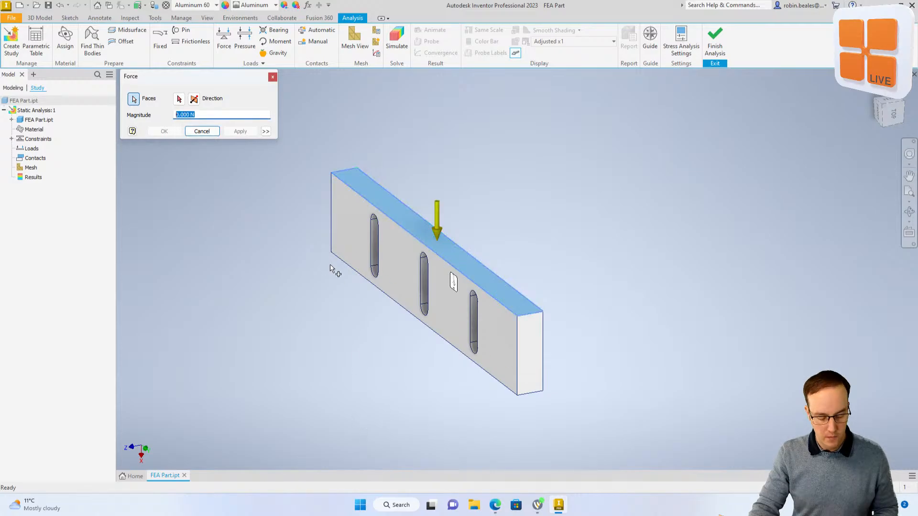
type("500")
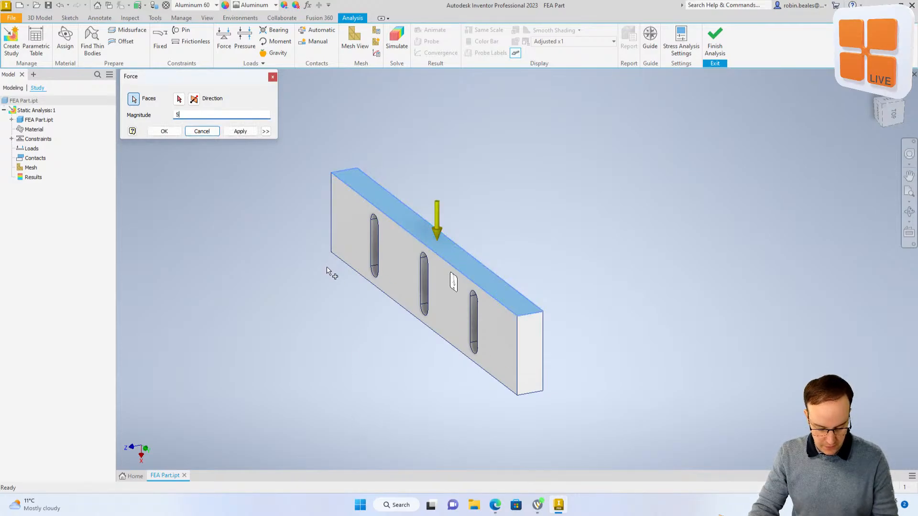
left_click(240, 131)
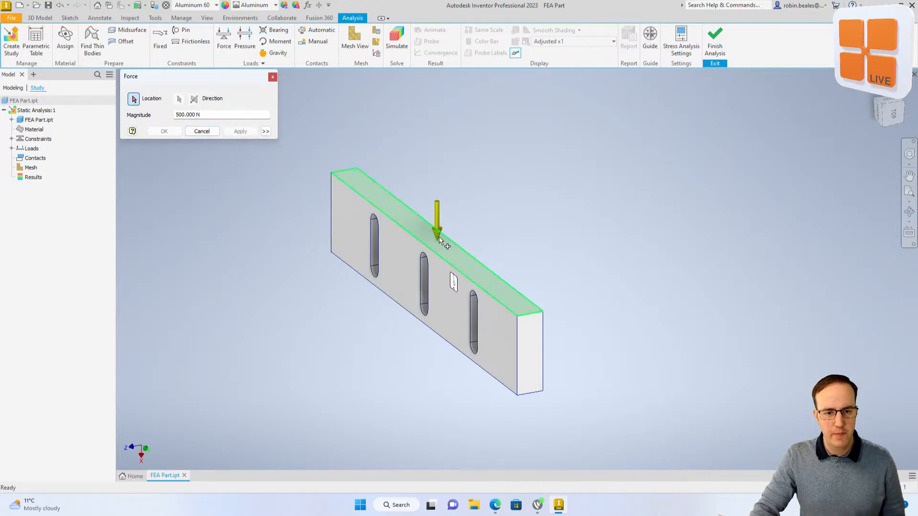
Try the vector components option for a second force, switch it off again and close the force definition without adding that load
left_click(265, 131)
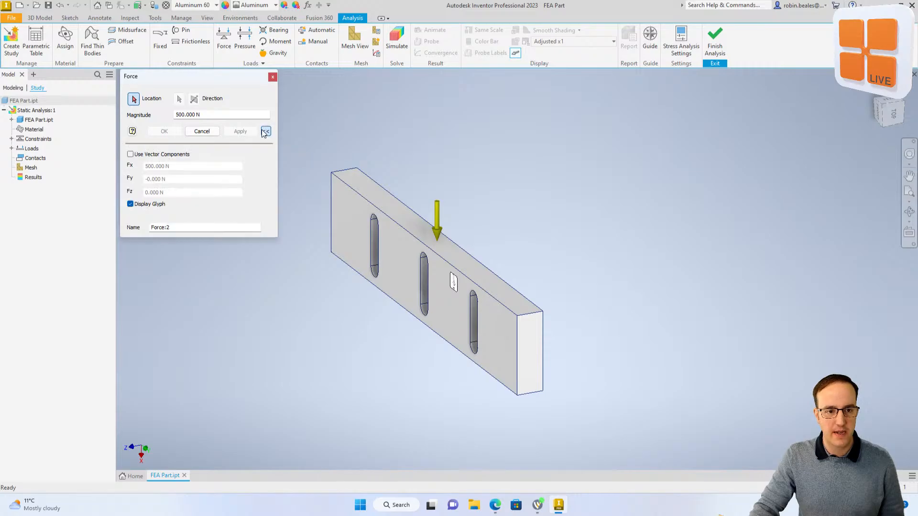
left_click(149, 155)
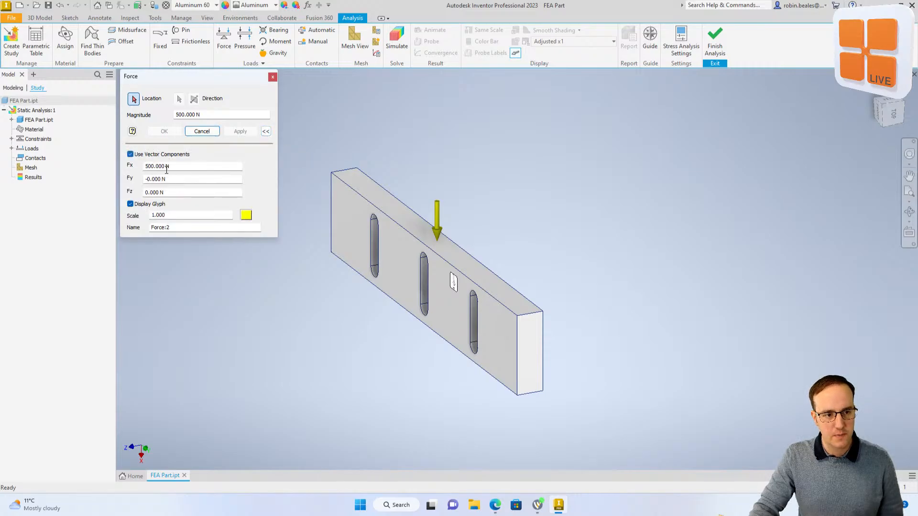
left_click(143, 157)
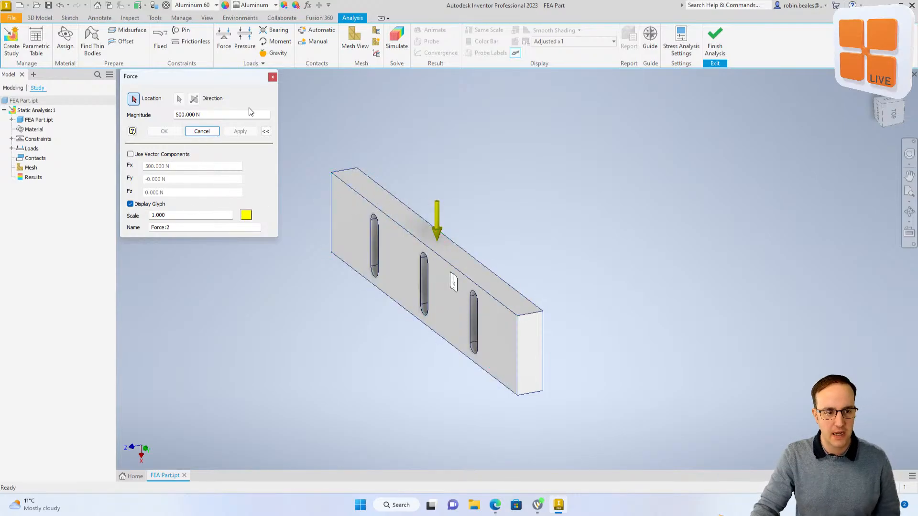
left_click(272, 77)
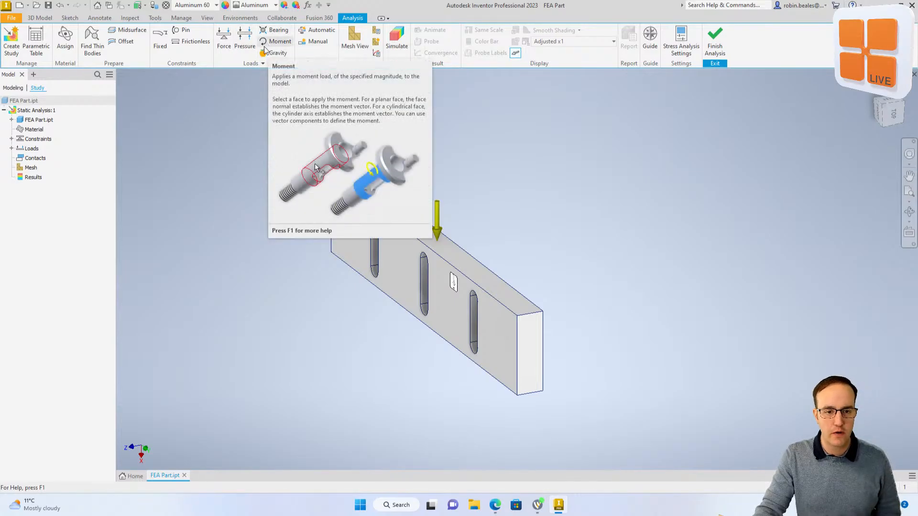
Add a gravity load of 9810 mm/s^2 directed downward along the vertical edge at the block's end
left_click(263, 64)
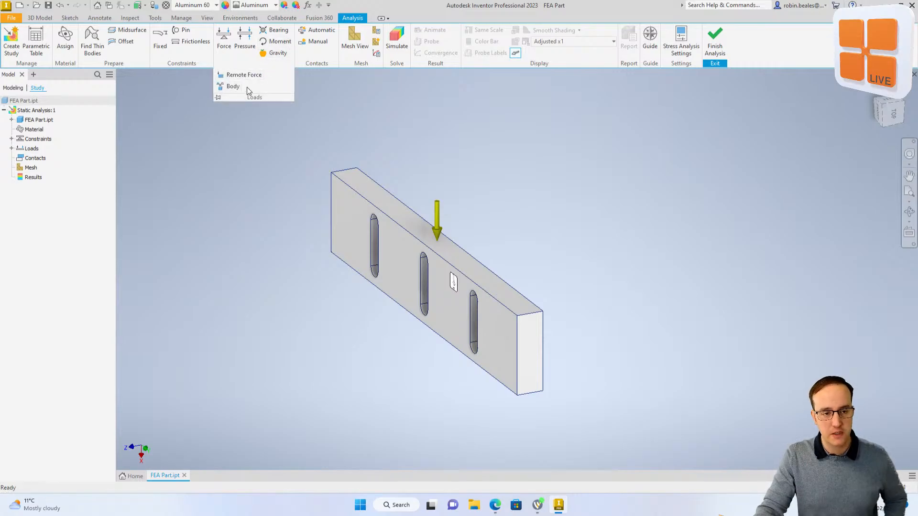
left_click(279, 54)
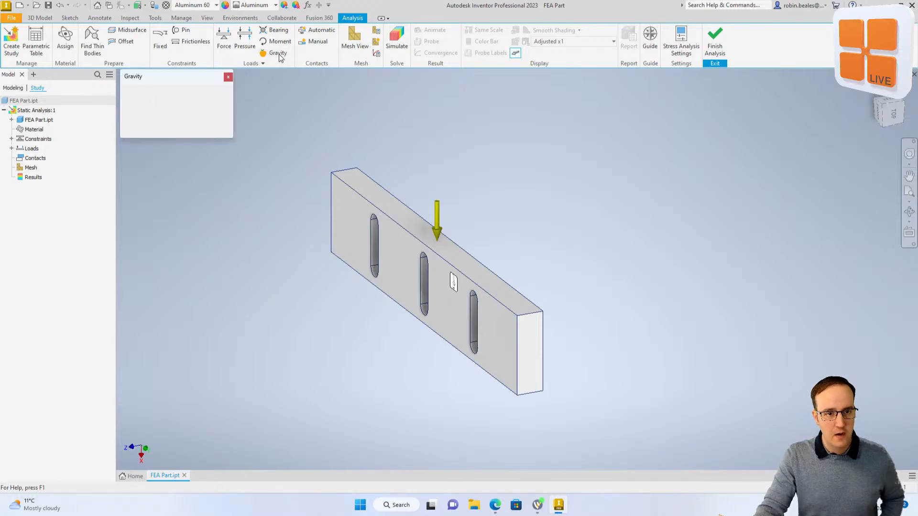
left_click(543, 353)
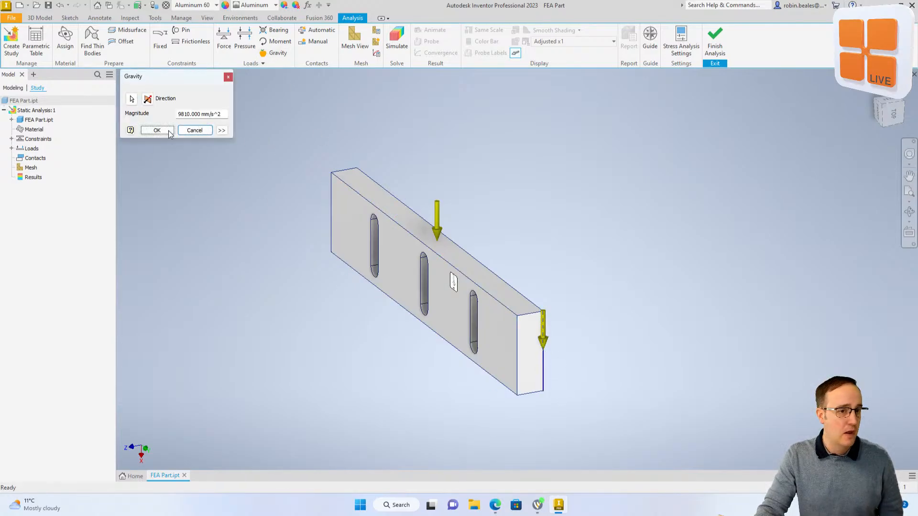
left_click(156, 130)
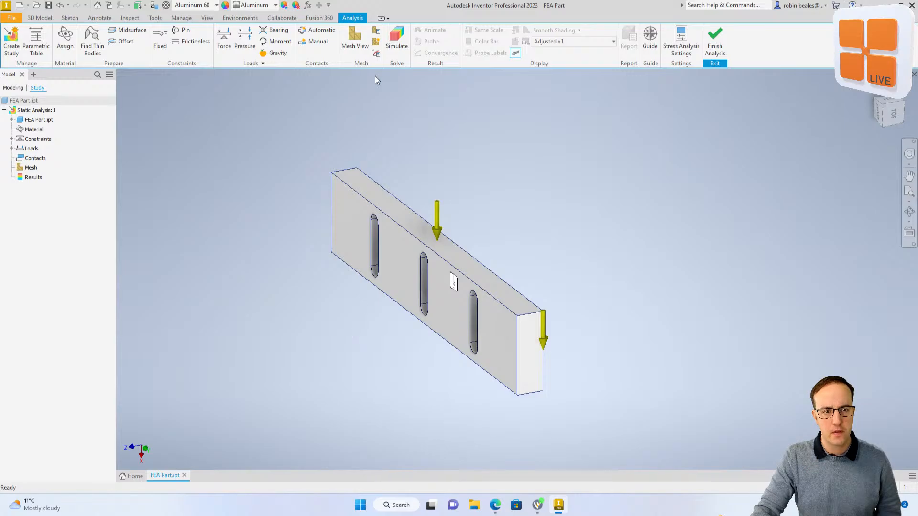
Generate the mesh view of the block and examine the elements around the slots and along the loaded face
left_click(355, 37)
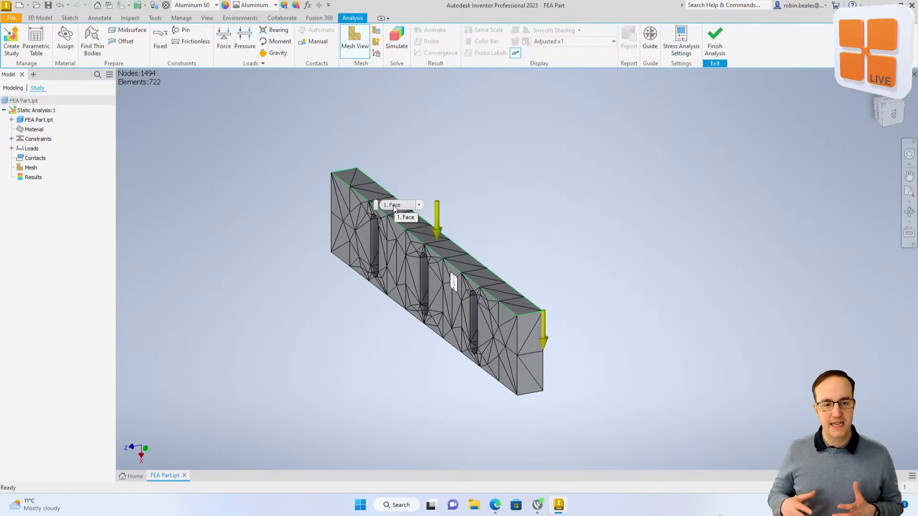
middle_click_drag(308, 201, 540, 311, "shift")
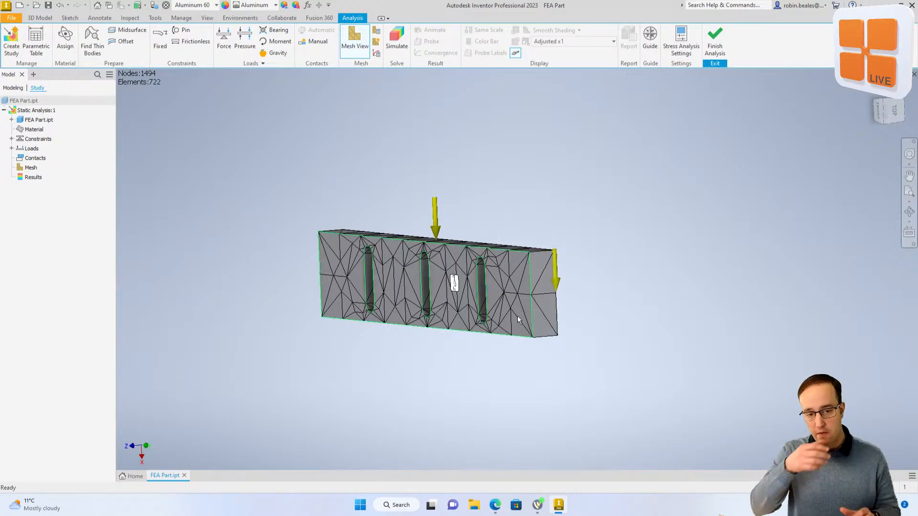
mouse_move(534, 335)
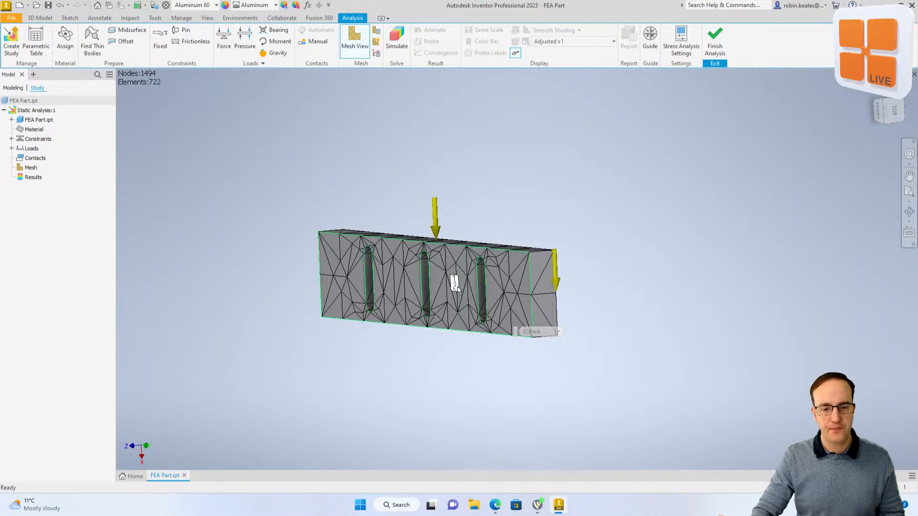
mouse_move(530, 279)
middle_mouse_down("shift")
mouse_move(502, 285)
mouse_move(403, 248)
mouse_move(426, 268)
mouse_move(449, 267)
middle_mouse_up("shift")
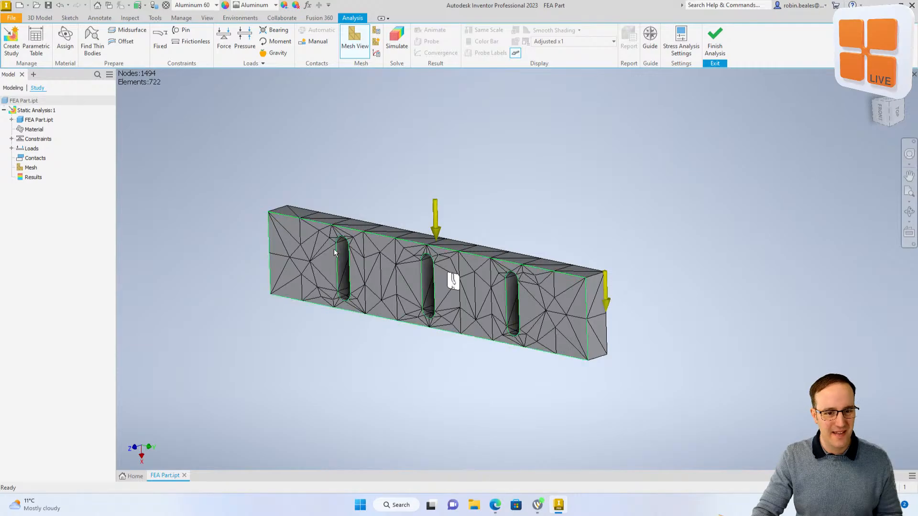
scroll(340, 234, "down", 2)
scroll(343, 237, "up", 5)
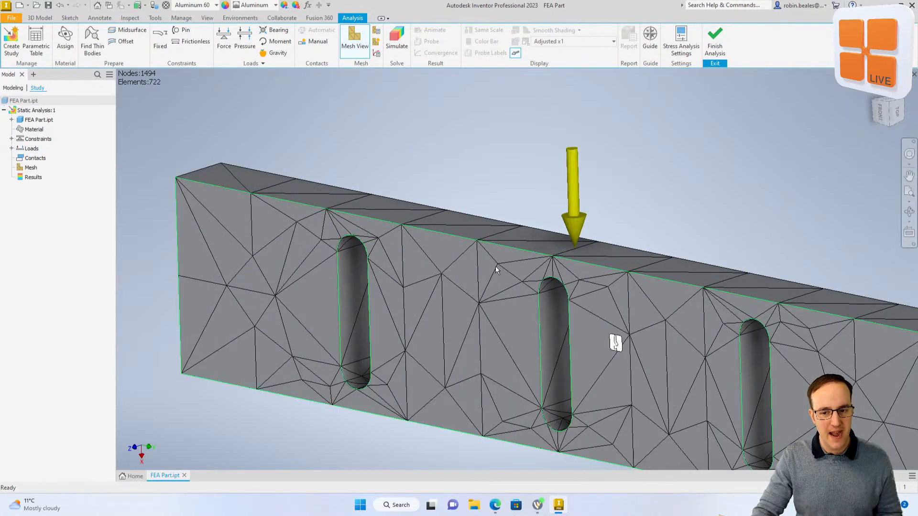
scroll(496, 265, "up", 2)
middle_click_drag(492, 268, 475, 227)
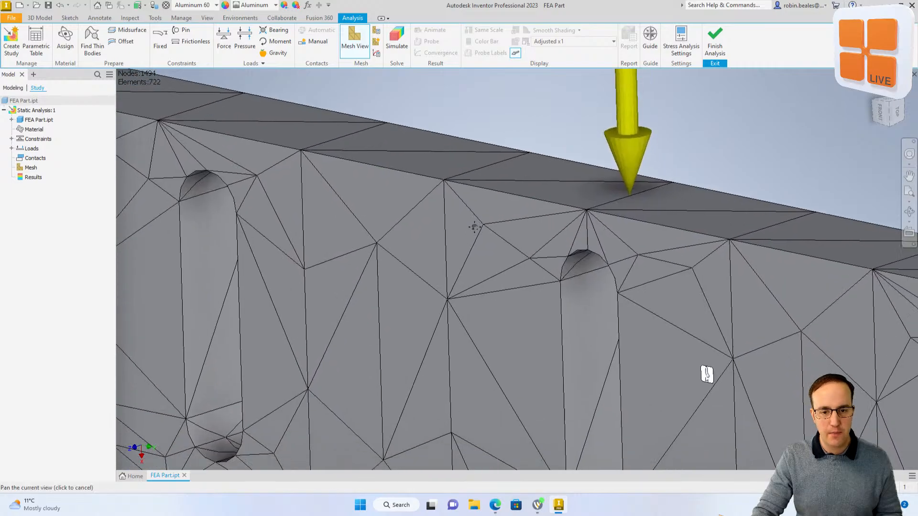
scroll(477, 234, "down", 3)
scroll(495, 258, "up", 1)
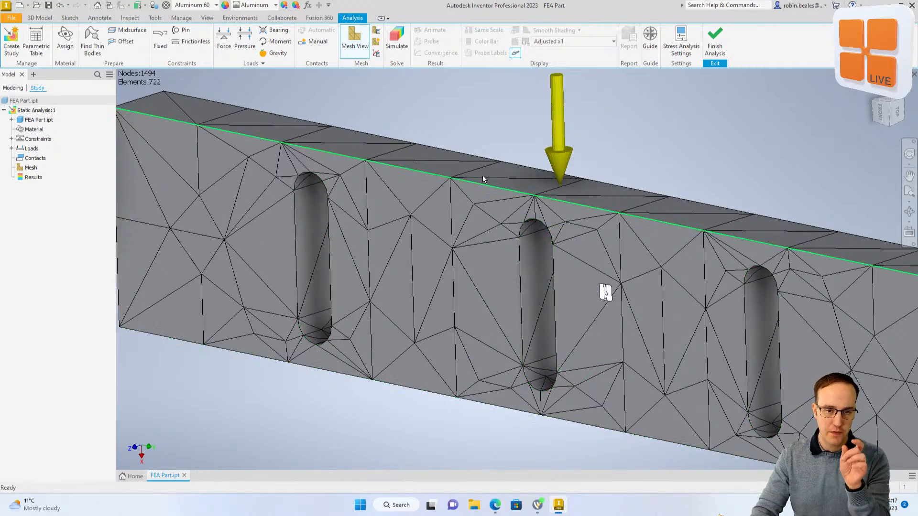
scroll(474, 196, "down", 4)
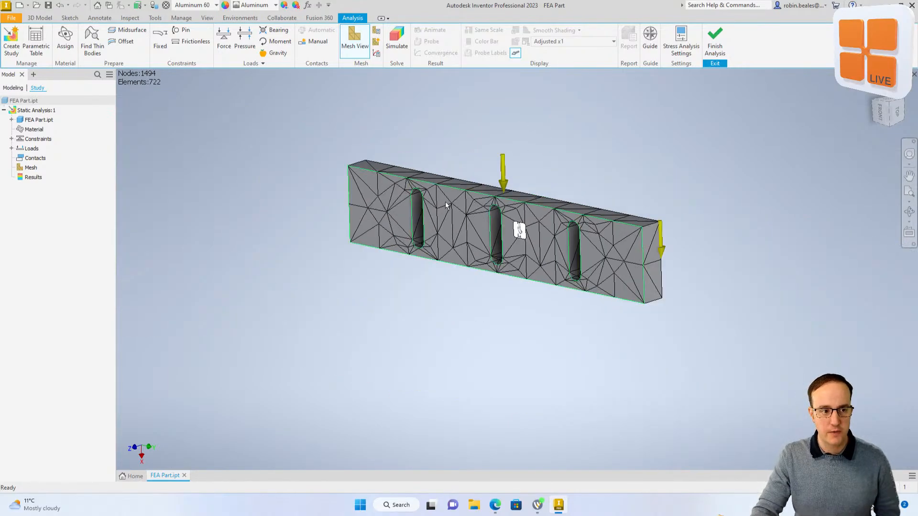
middle_click_drag(446, 202, 420, 214)
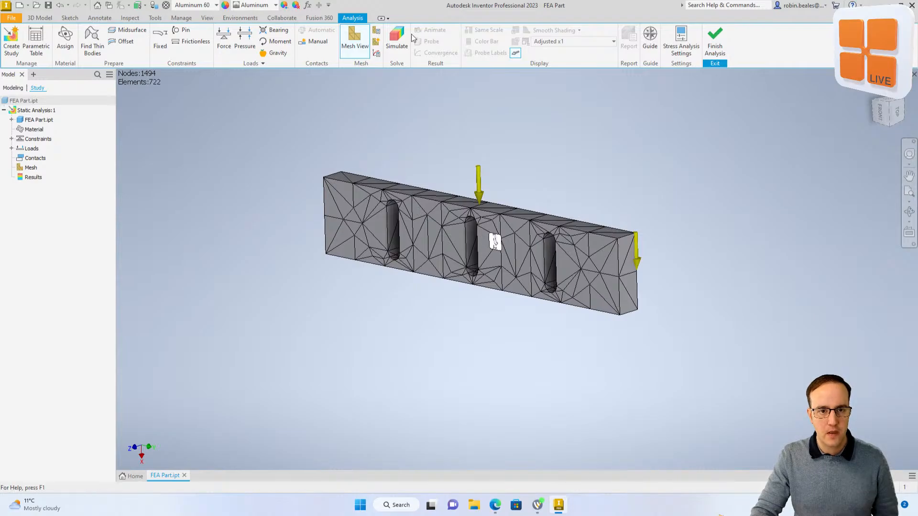
Run the static analysis simulation and inspect the Von Mises stress plot on the block
left_click(397, 38)
left_click(248, 171)
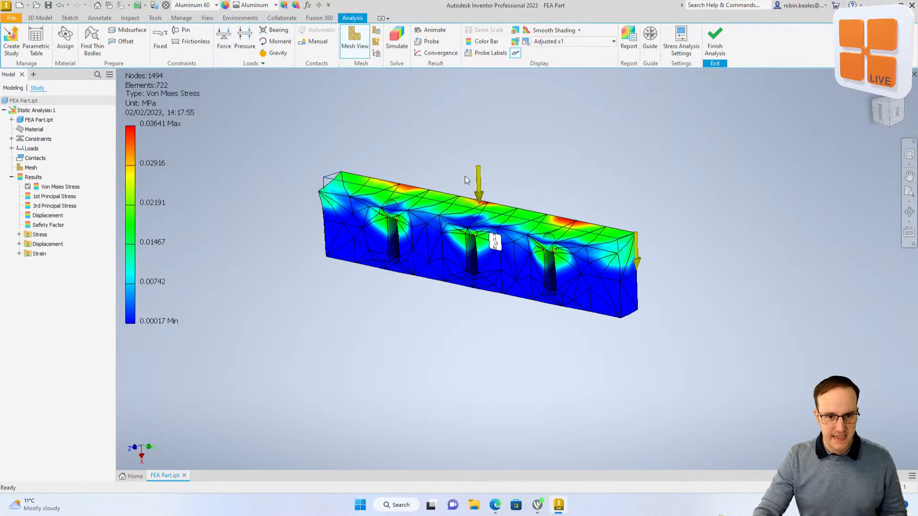
mouse_move(464, 176)
middle_mouse_down("shift")
mouse_move(475, 174)
mouse_move(409, 176)
mouse_move(430, 167)
mouse_move(484, 172)
mouse_move(489, 158)
mouse_move(431, 180)
mouse_move(457, 171)
middle_mouse_up("shift")
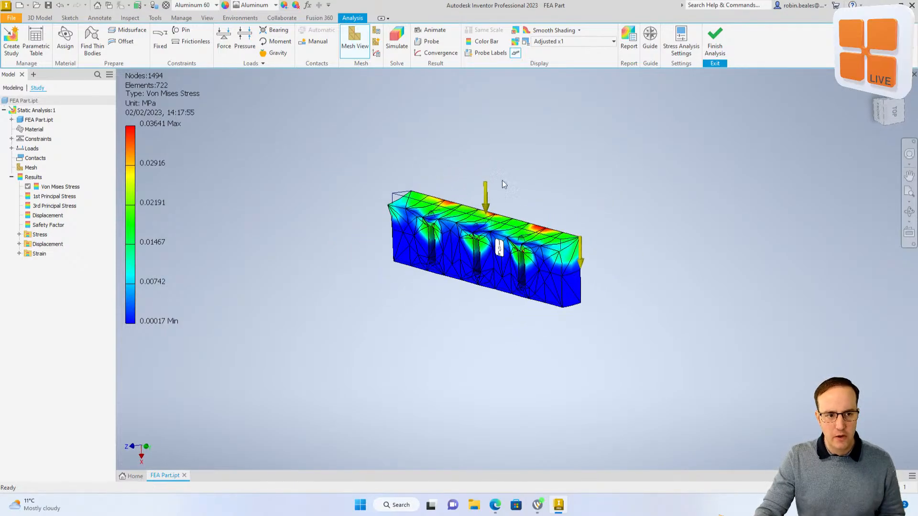
mouse_move(552, 194)
middle_mouse_down("shift")
mouse_move(559, 190)
mouse_move(552, 191)
middle_mouse_up("shift")
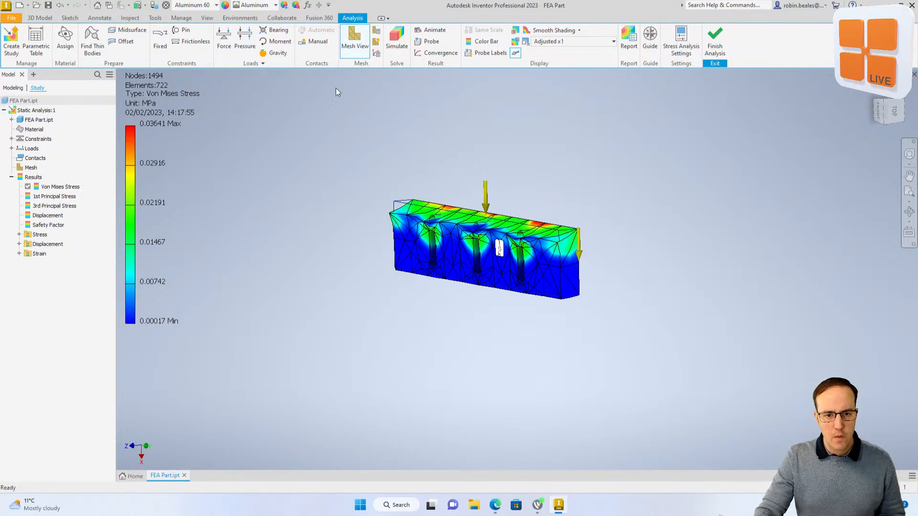
Compare the stress plot on the block with the displacement display set to Undeformed and to Actual
left_click(562, 43)
left_click(555, 52)
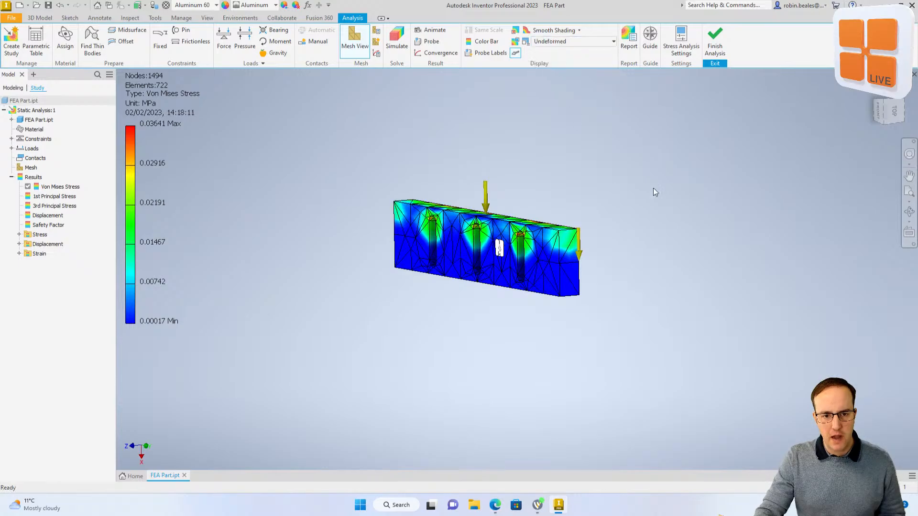
middle_click_drag(653, 187, 593, 181, "shift")
left_click(573, 42)
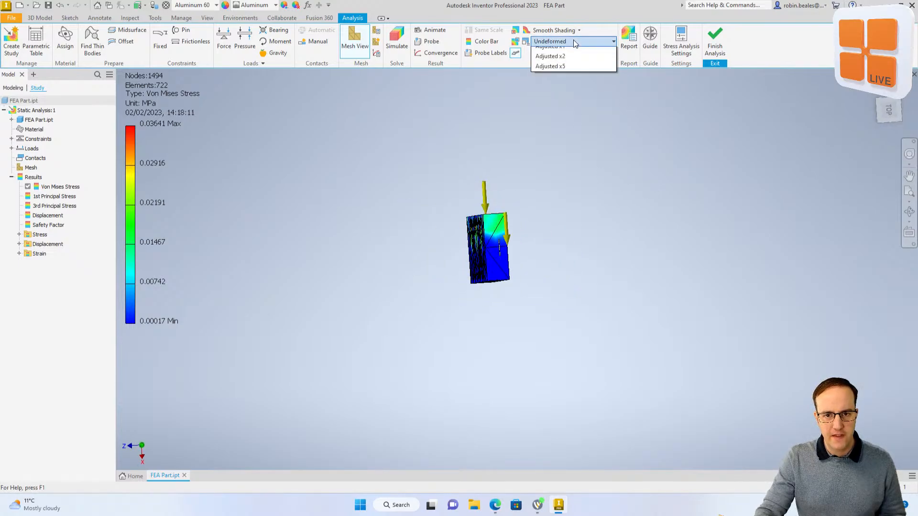
left_click(563, 61)
middle_click_drag(532, 187, 552, 183, "shift")
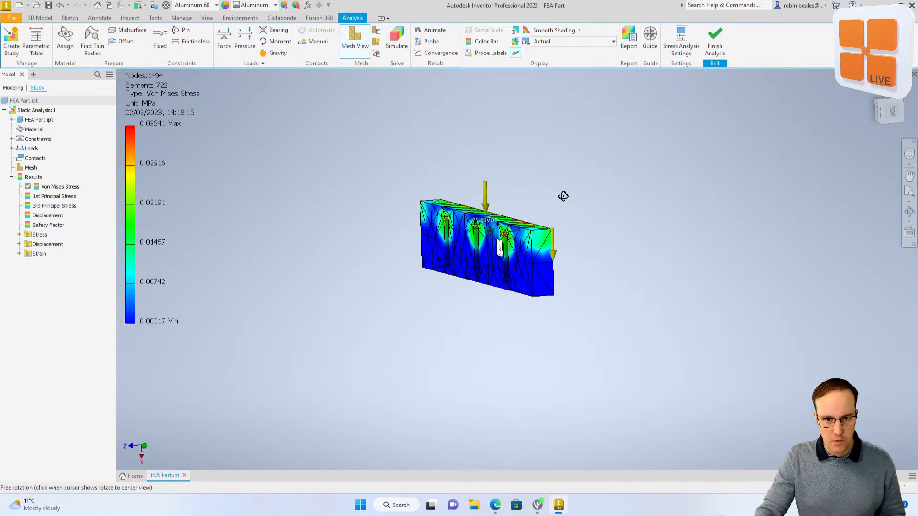
Compare the Adjusted x5 and Actual displacement displays of the stress plot, ending on Adjusted x5
left_click(564, 41)
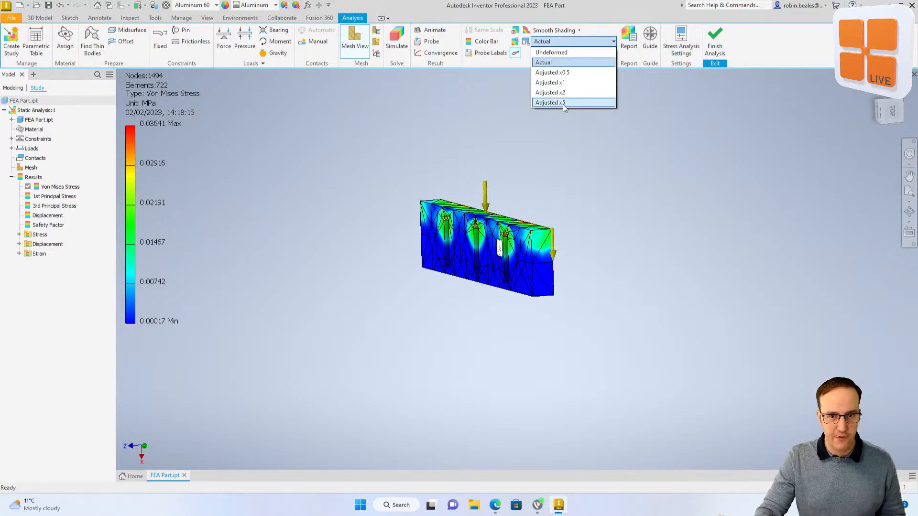
left_click(558, 102)
middle_click_drag(586, 197, 564, 162, "shift")
left_click(576, 40)
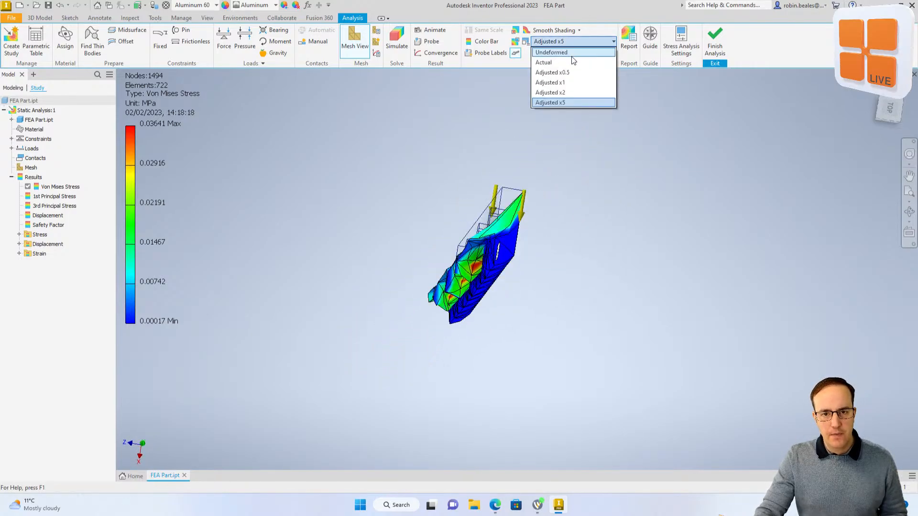
left_click(570, 64)
mouse_move(557, 113)
middle_mouse_down("shift")
mouse_move(543, 116)
mouse_move(561, 117)
mouse_move(553, 119)
middle_mouse_up("shift")
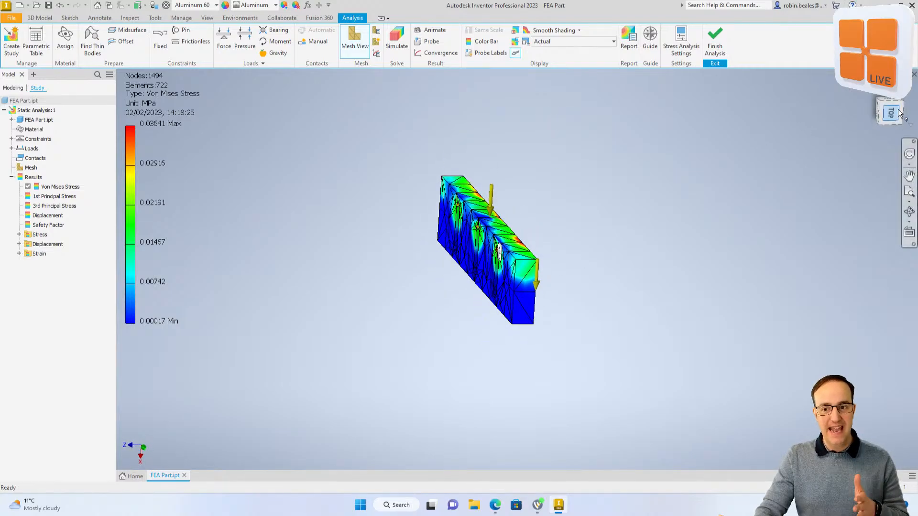
left_click(558, 43)
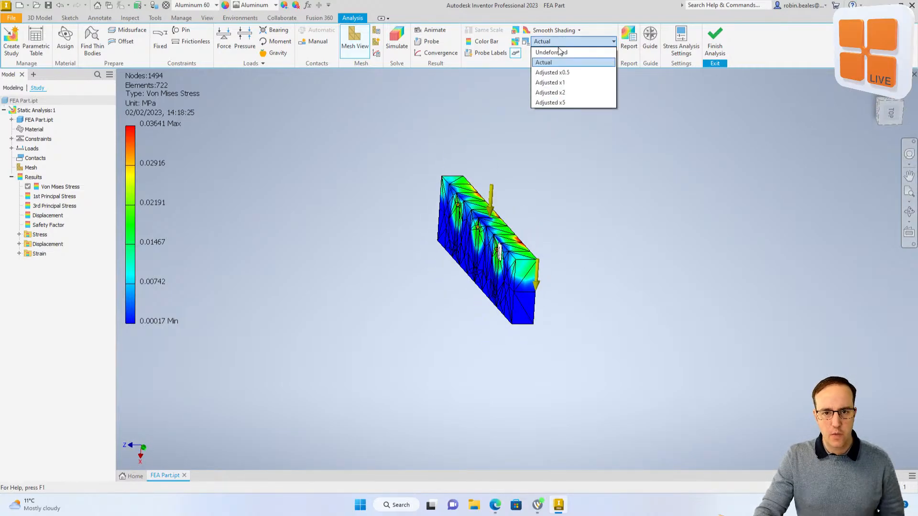
left_click(566, 102)
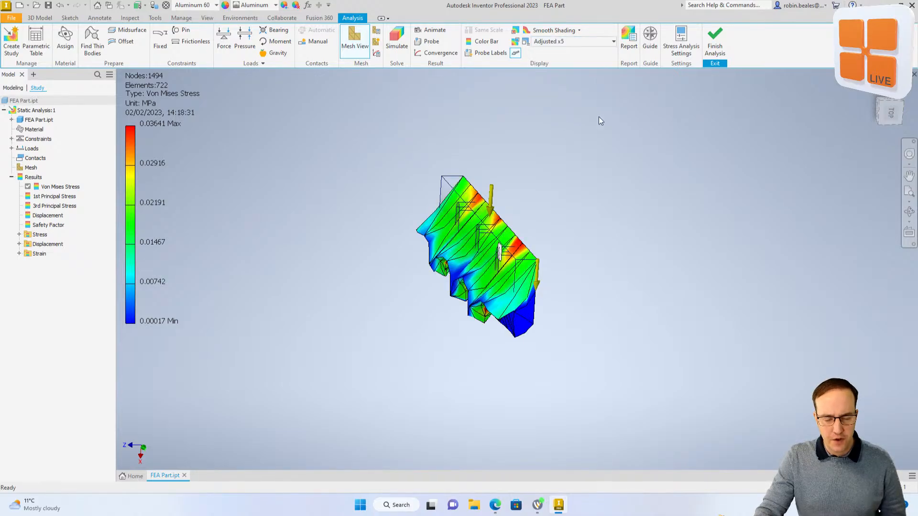
Set the displacement display of the results to Adjusted x0.5 and inspect the Safety Factor plot on the block
left_click(583, 42)
left_click(573, 72)
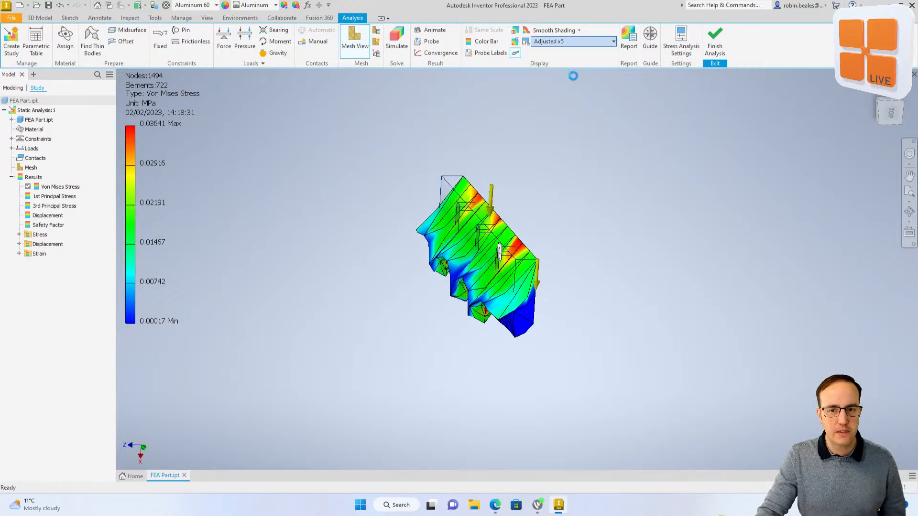
left_click(571, 42)
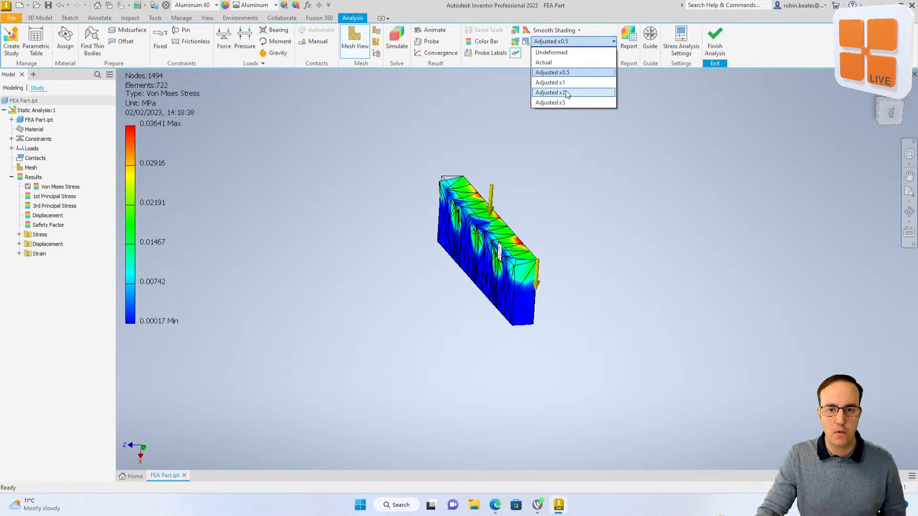
left_click(561, 42)
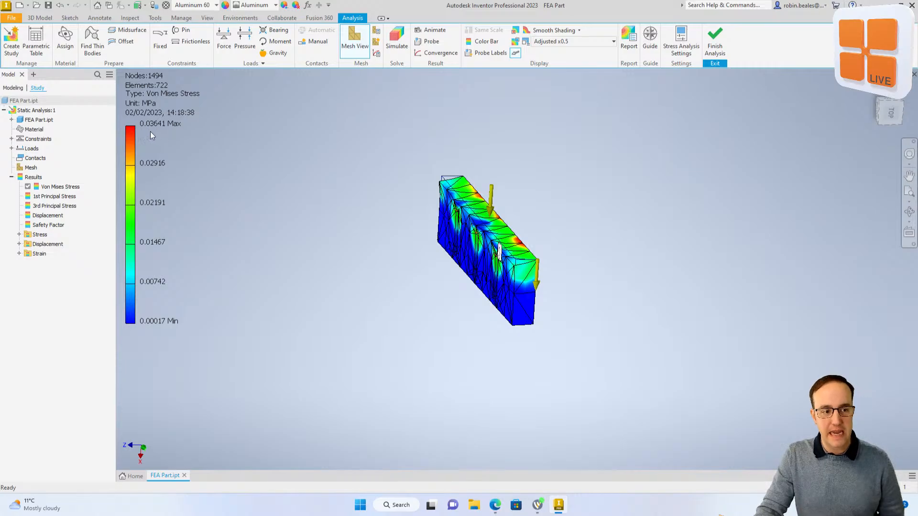
double_click(48, 225)
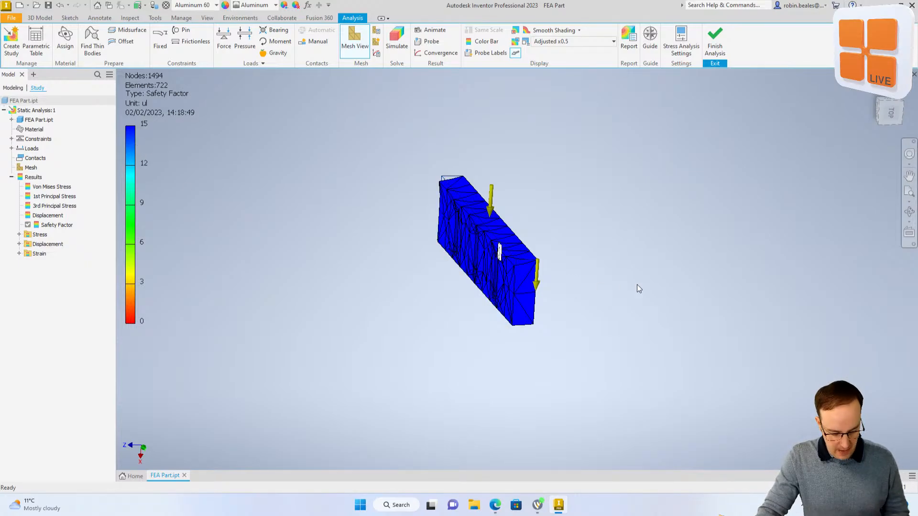
mouse_move(637, 285)
middle_mouse_down("shift")
mouse_move(589, 248)
mouse_move(490, 221)
mouse_move(535, 234)
mouse_move(551, 225)
mouse_move(520, 198)
mouse_move(531, 232)
mouse_move(668, 277)
middle_mouse_up("shift")
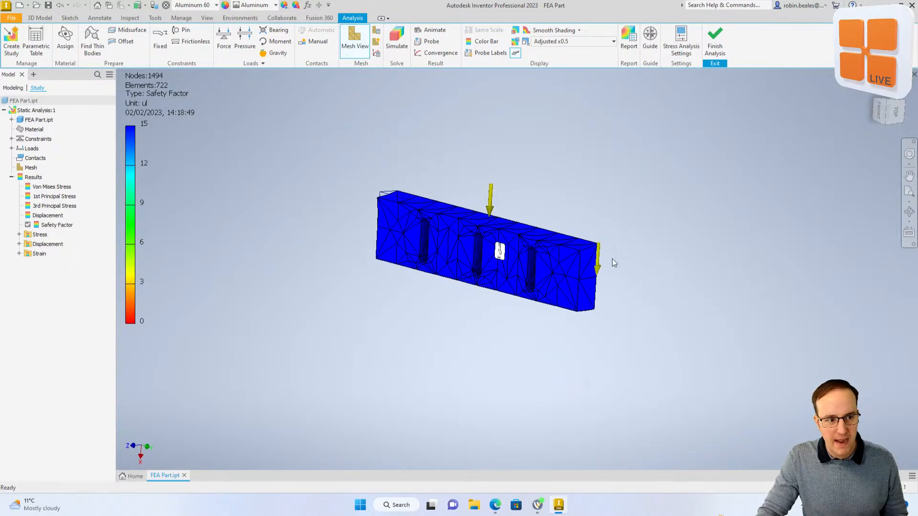
Inspect the Displacement plot around the slots and set its displacement display to Adjusted x1
double_click(48, 215)
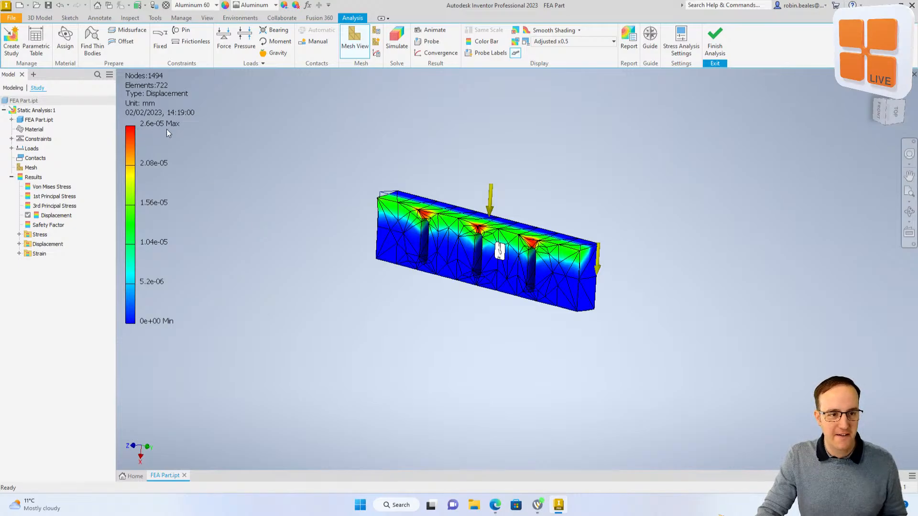
mouse_move(523, 216)
middle_mouse_down("shift")
mouse_move(538, 205)
mouse_move(549, 212)
mouse_move(522, 207)
middle_mouse_up("shift")
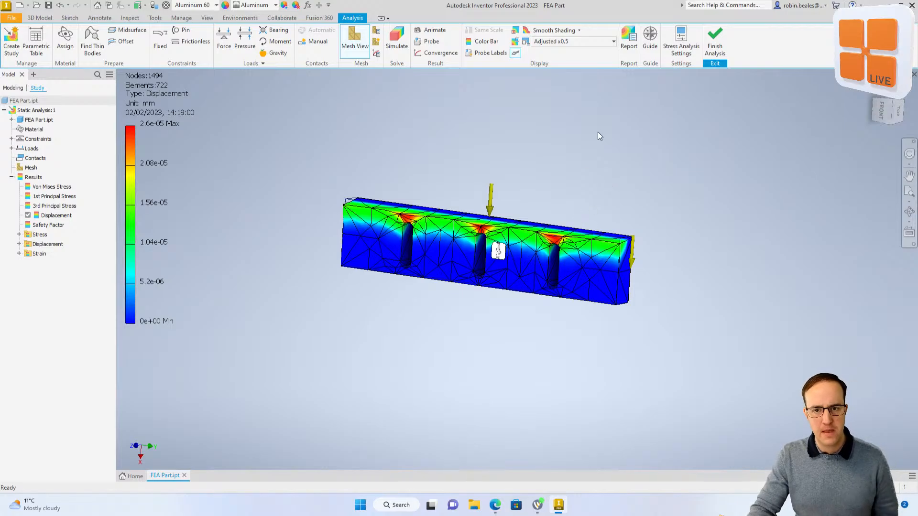
middle_click_drag(472, 173, 519, 180, "shift")
left_click(573, 41)
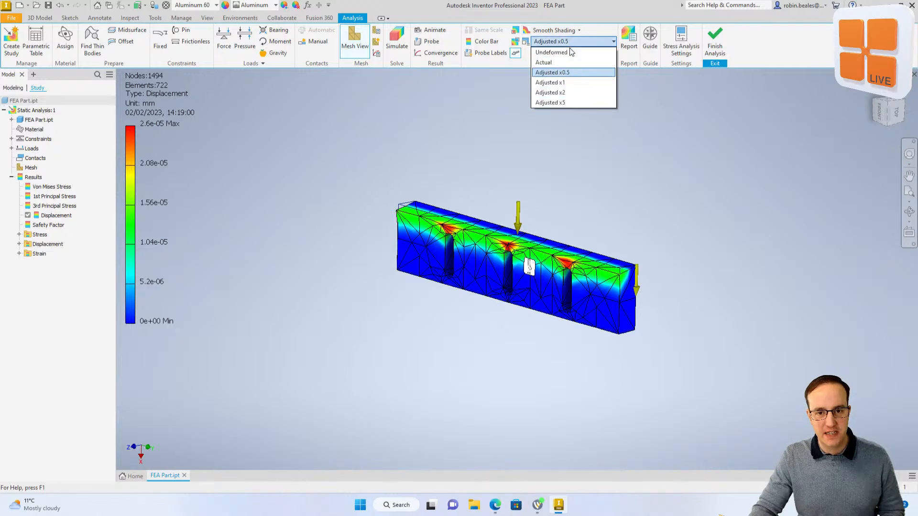
left_click(562, 82)
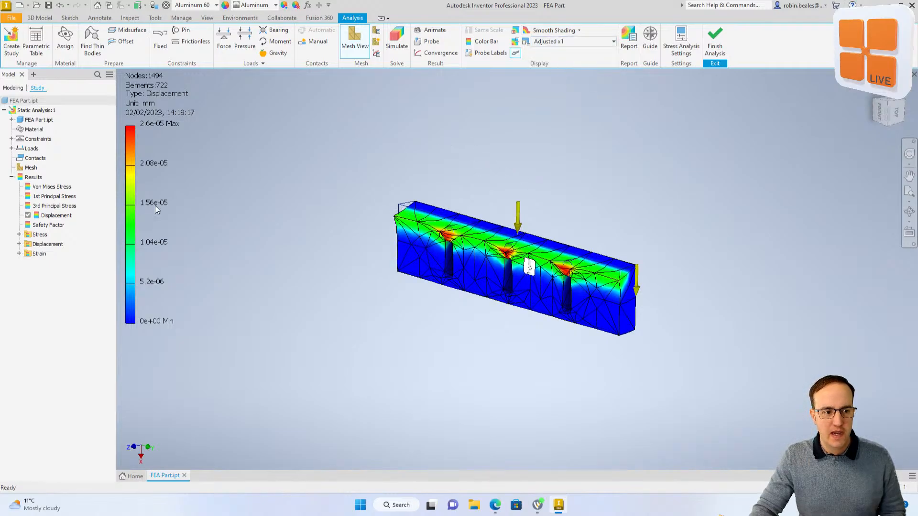
Delete the existing force load from the static analysis, keeping the gravity load
left_click(12, 177)
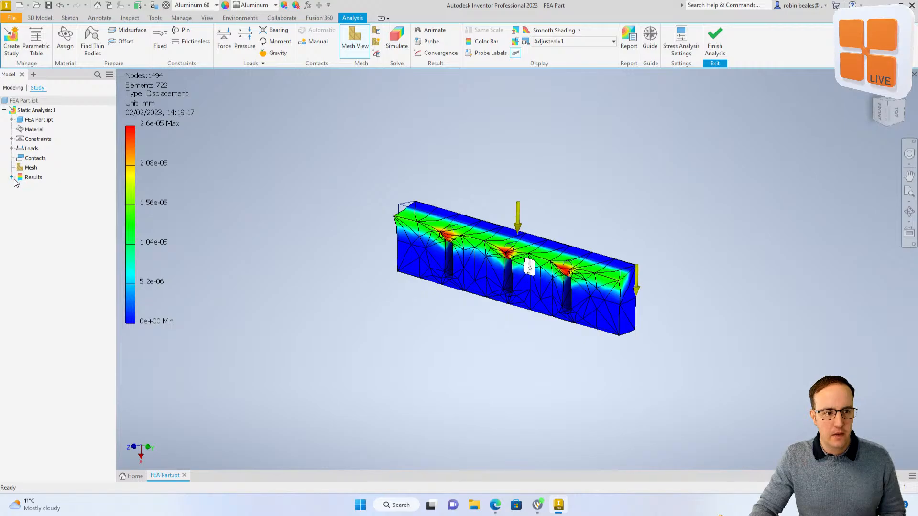
left_click(12, 149)
left_click(12, 139)
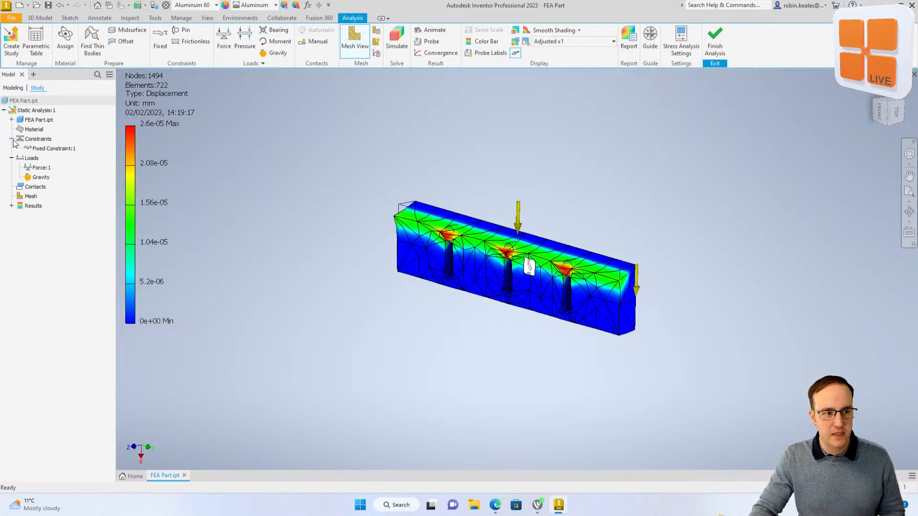
right_click(39, 167)
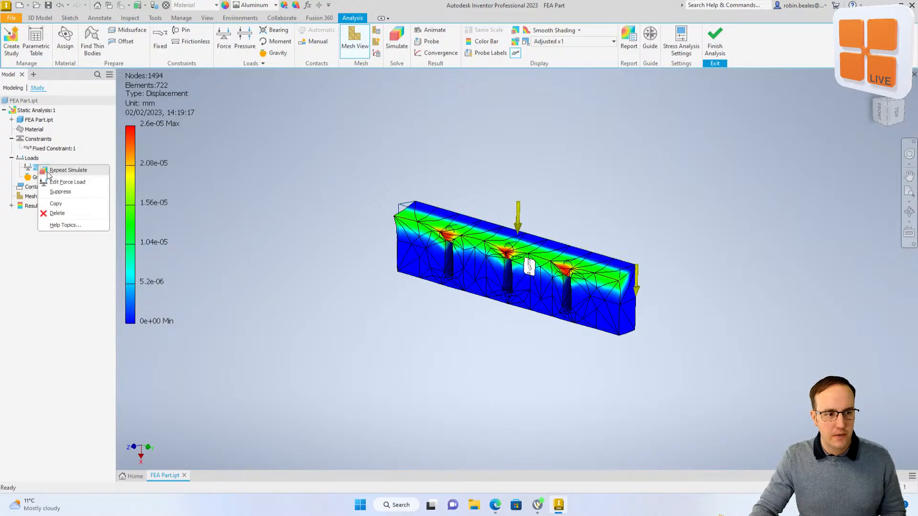
left_click(57, 213)
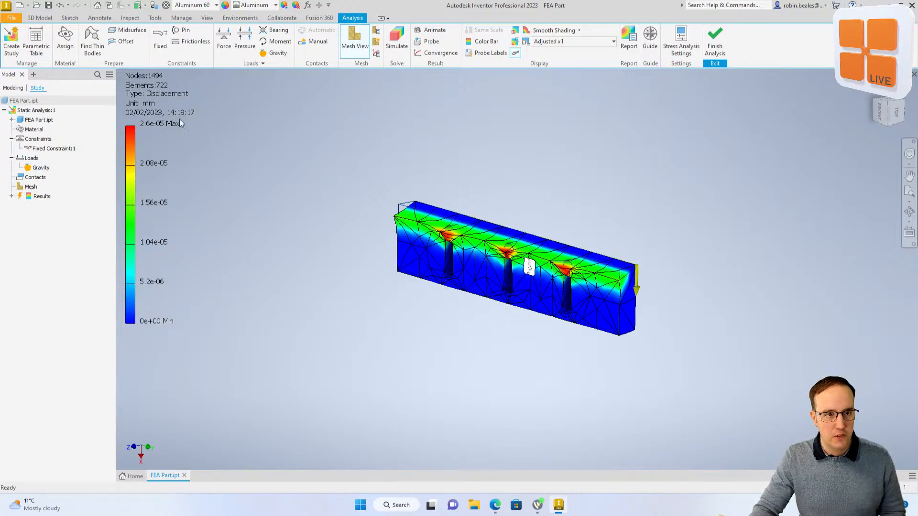
Apply a 500 N force load to the lower rounded end faces of all three slots
left_click(223, 38)
scroll(459, 277, "up", 5)
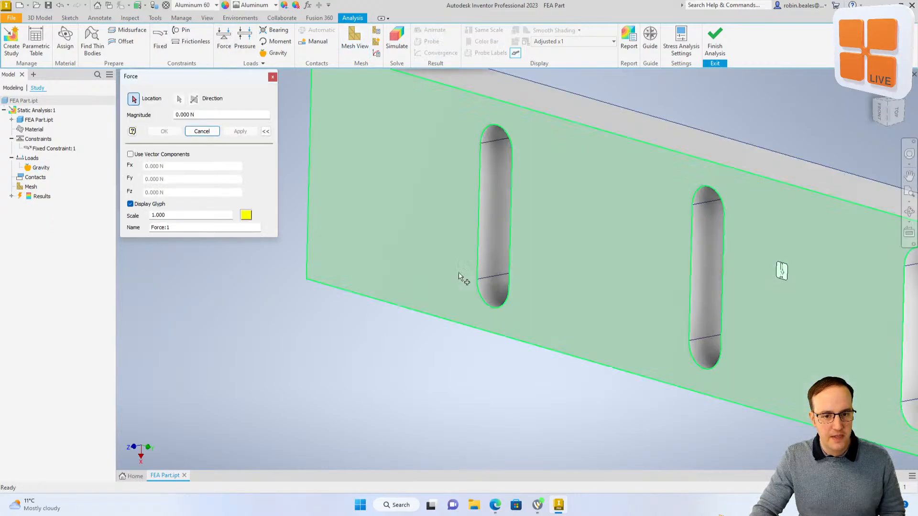
left_click(496, 298)
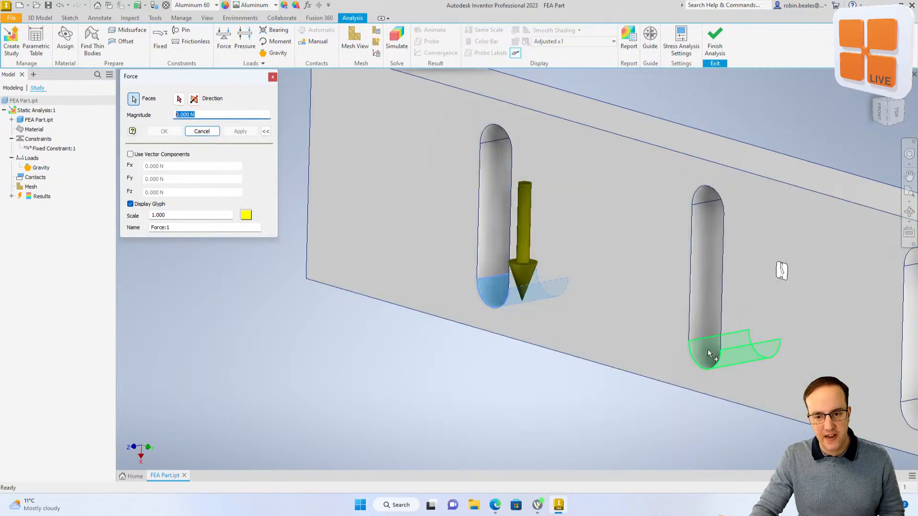
left_click(707, 353)
middle_click_drag(764, 383, 724, 366)
left_click(725, 367)
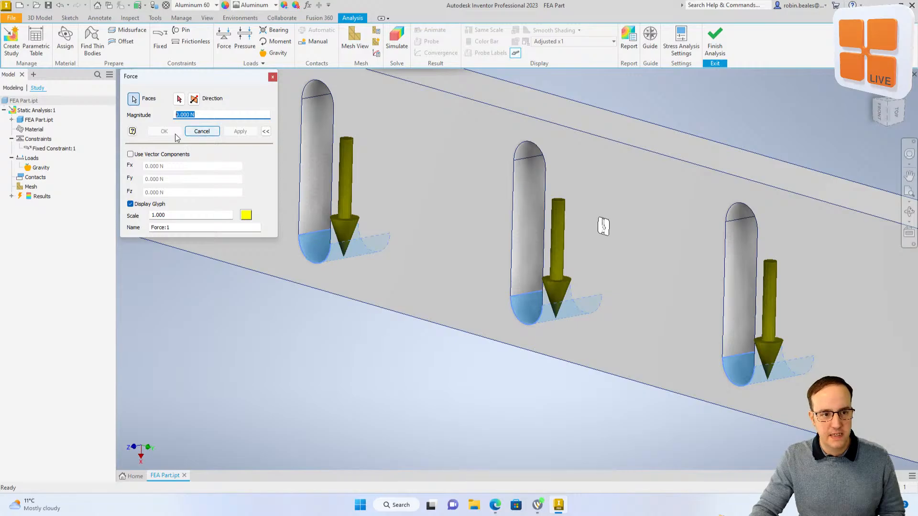
type("250")
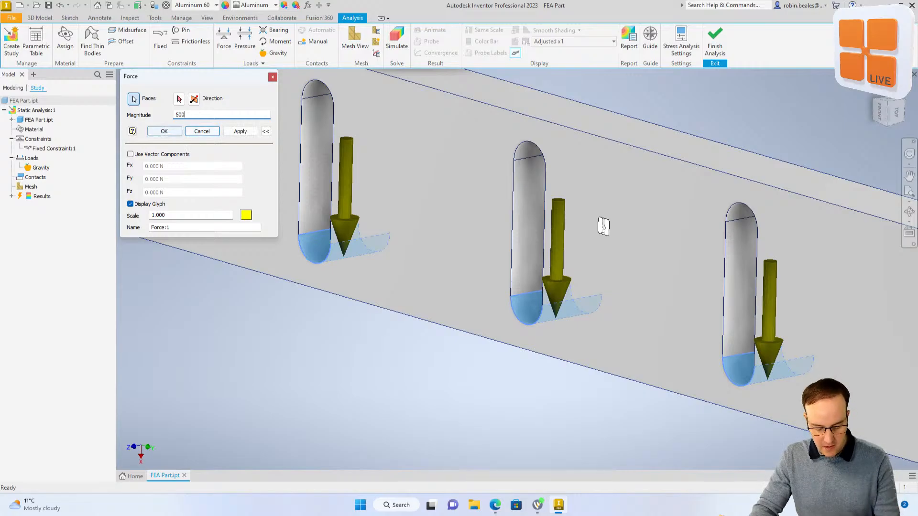
left_click(175, 134)
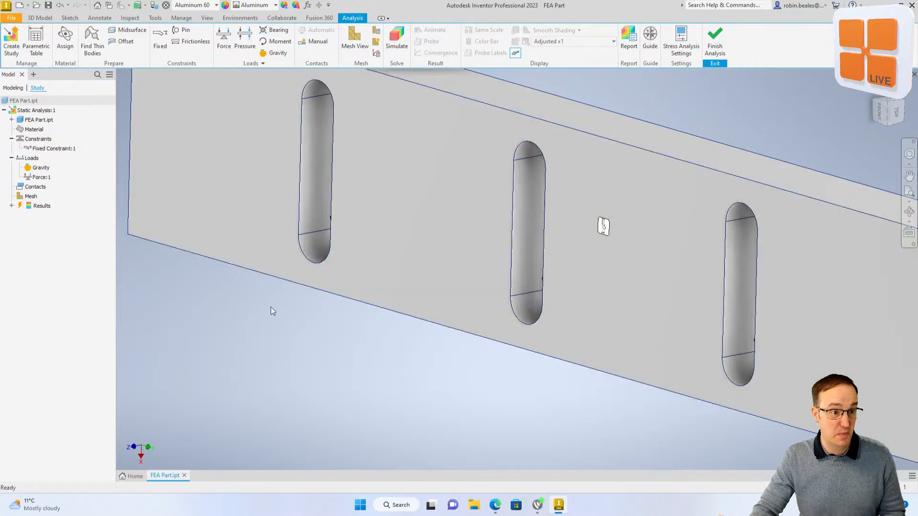
Add a local mesh control with a 0.5 mm element size on the lower rounded faces of the three slots
left_click(375, 43)
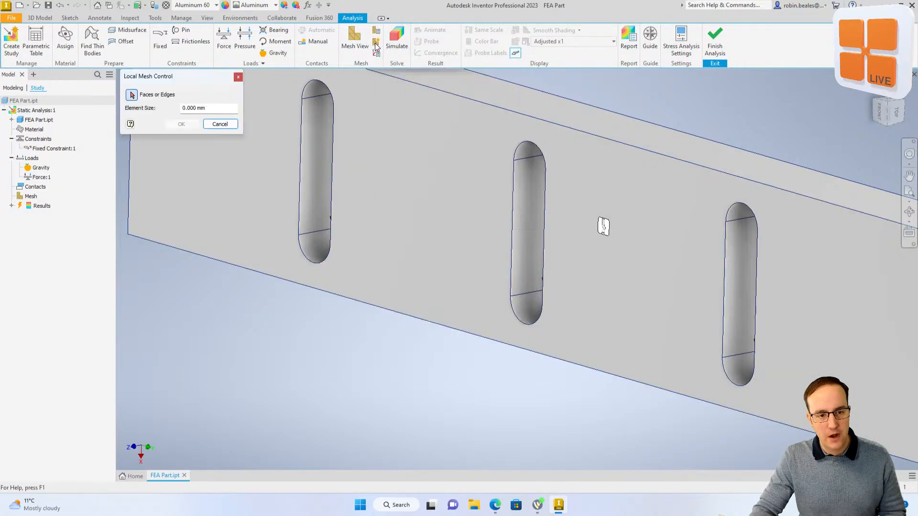
left_click(316, 245)
left_click(531, 316)
left_click(747, 369)
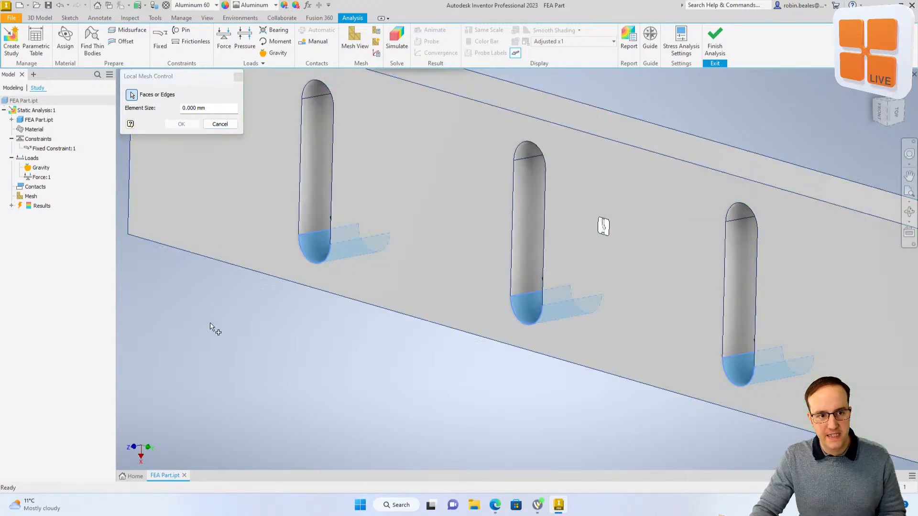
left_click_drag(209, 107, 159, 124)
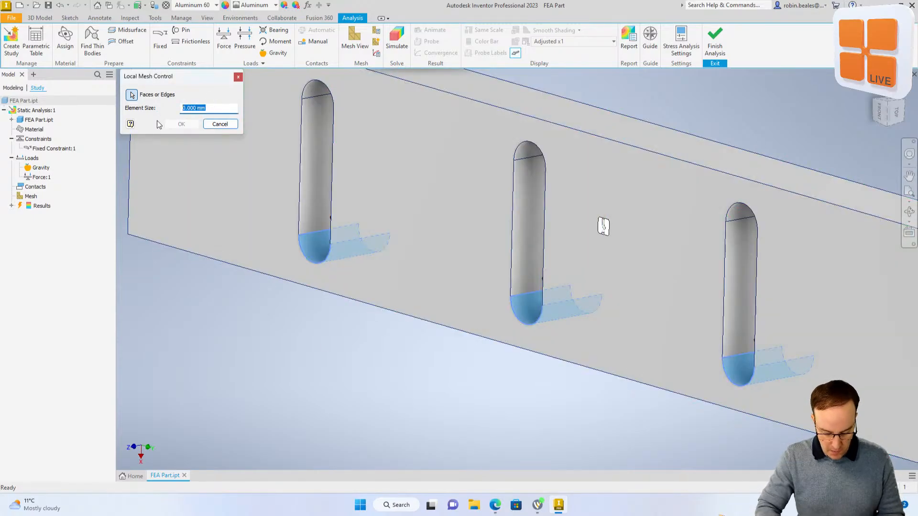
type("0.5")
key("Return")
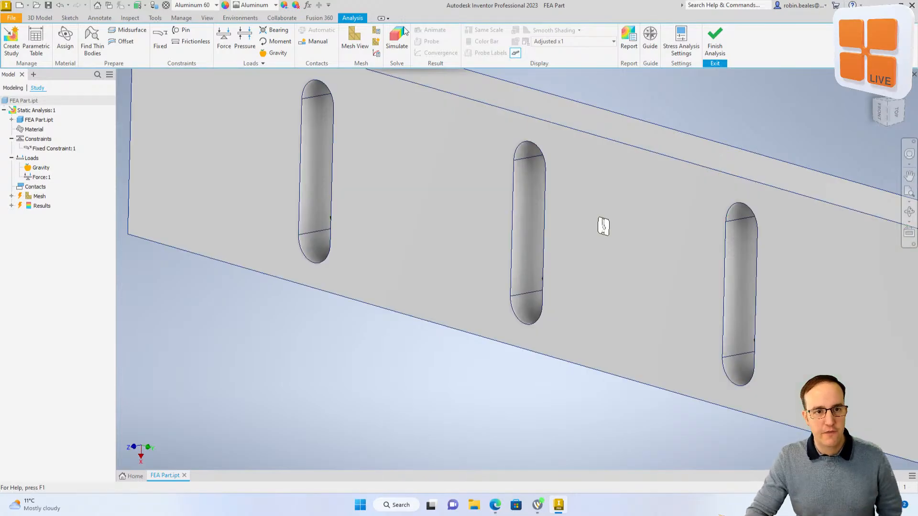
Update the block's mesh in Mesh View and examine the elements around both ends of the slots
left_click(354, 39)
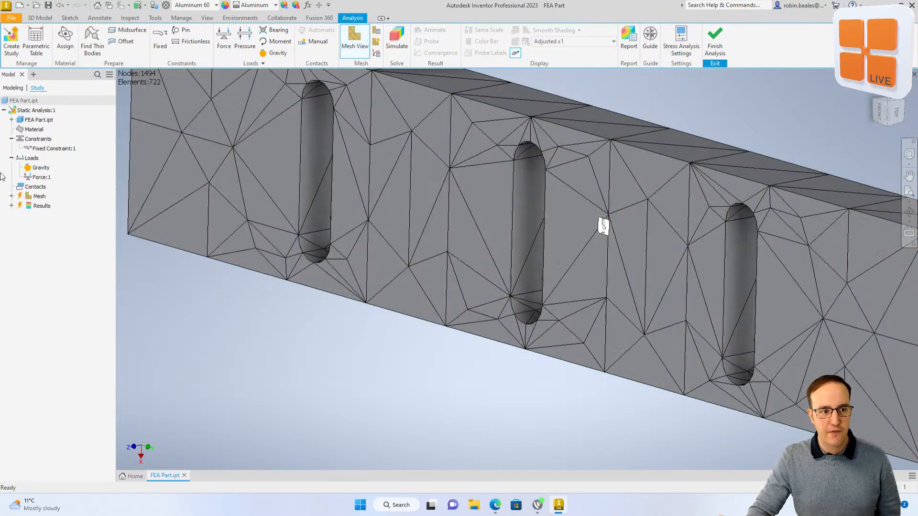
right_click(40, 199)
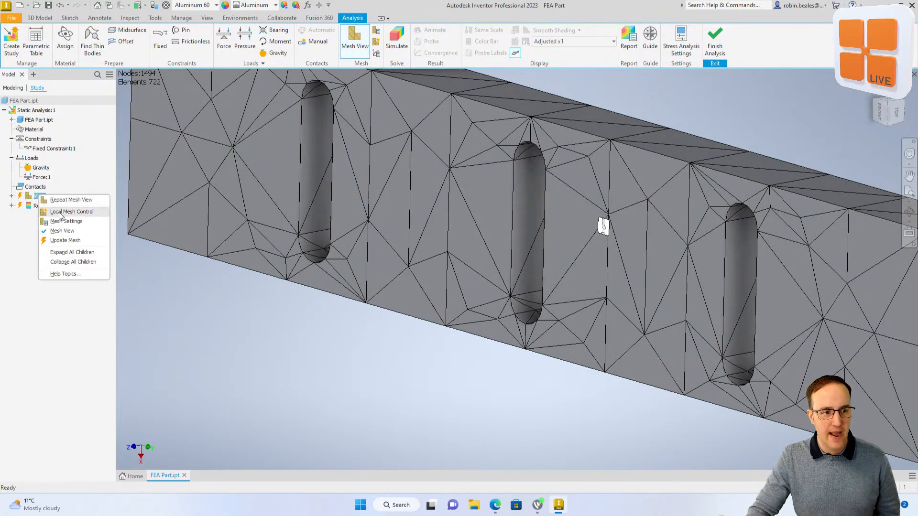
left_click(65, 241)
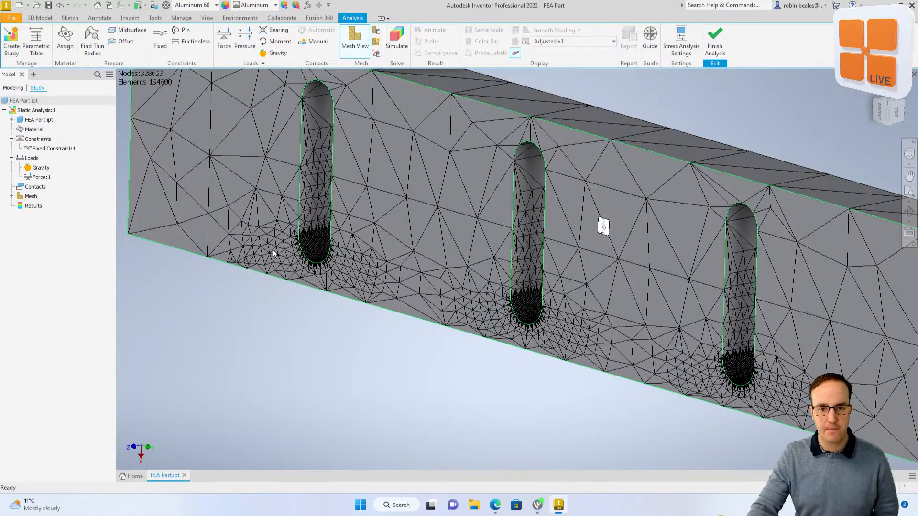
scroll(361, 156, "up", 5)
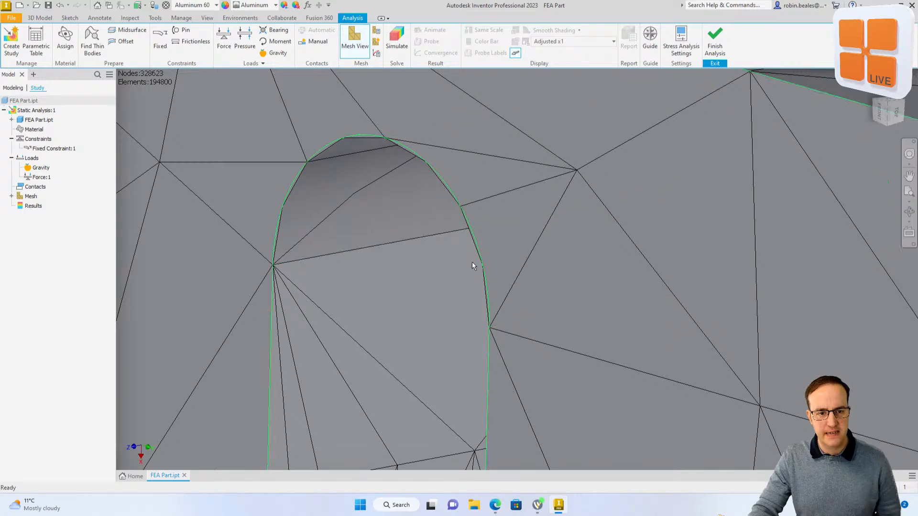
scroll(333, 348, "down", 4)
scroll(340, 368, "up", 5)
middle_click_drag(350, 274, 380, 15)
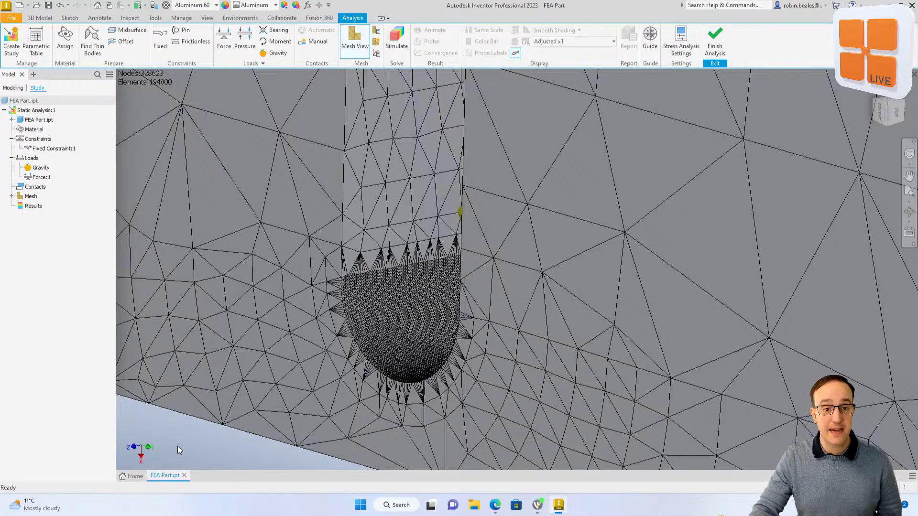
scroll(247, 412, "up", 8)
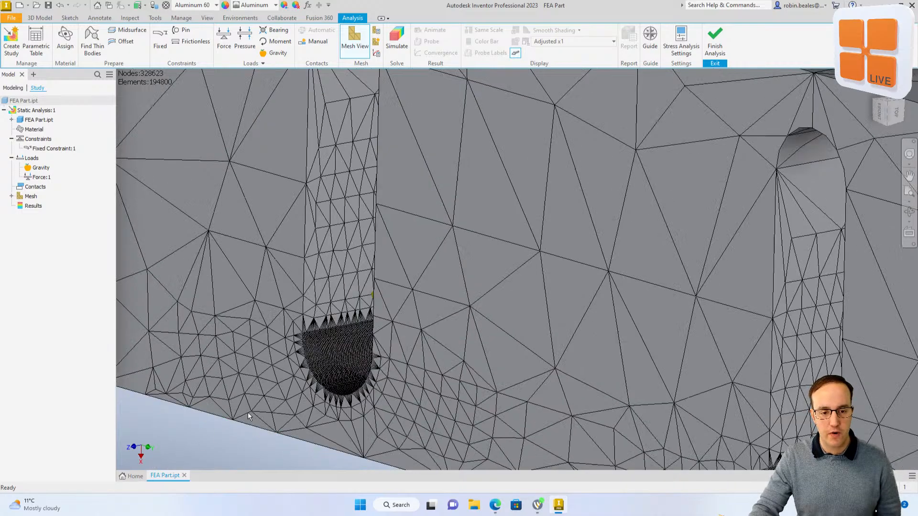
scroll(248, 412, "down", 5)
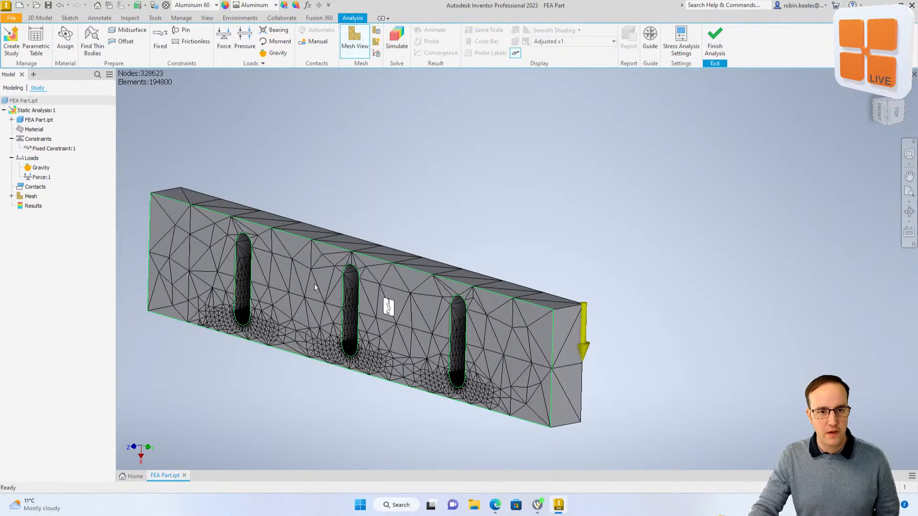
Run the static analysis simulation and set the displacement display of the Von Mises stress plot to Actual
middle_click_drag(314, 283, 380, 253)
left_click(396, 39)
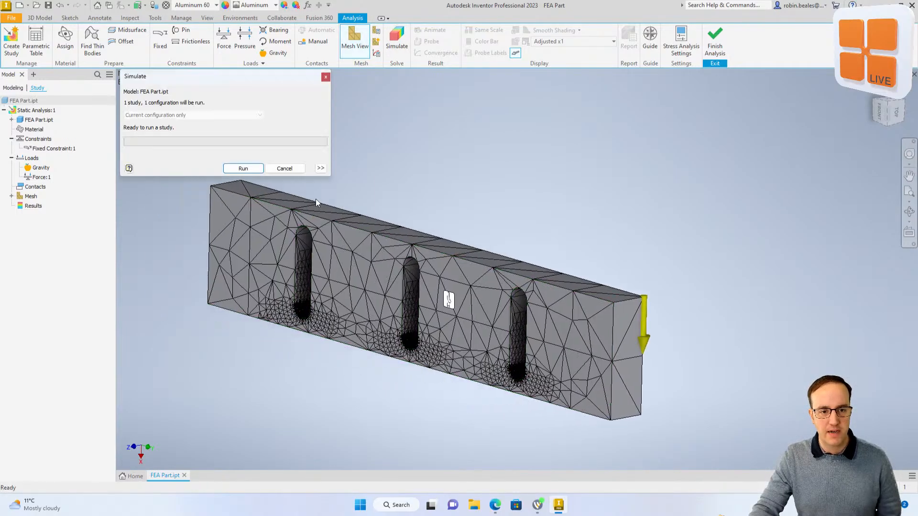
left_click(243, 169)
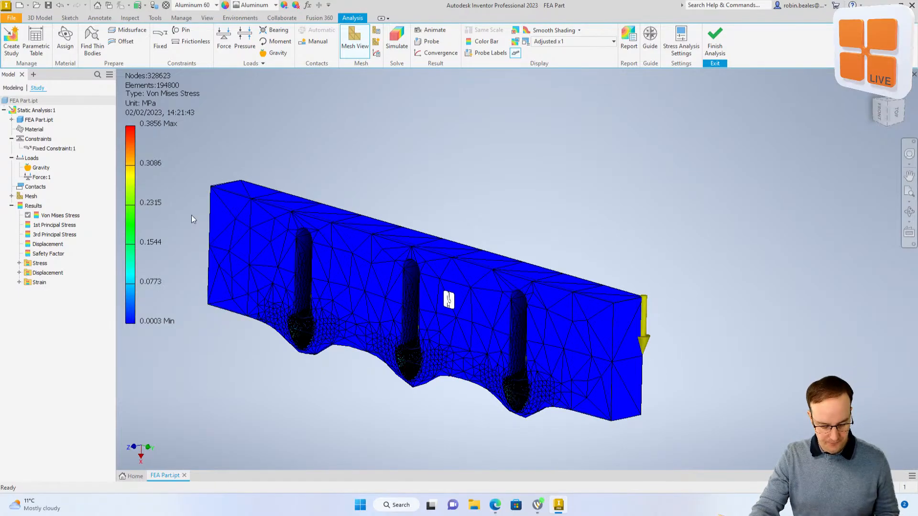
left_click(575, 41)
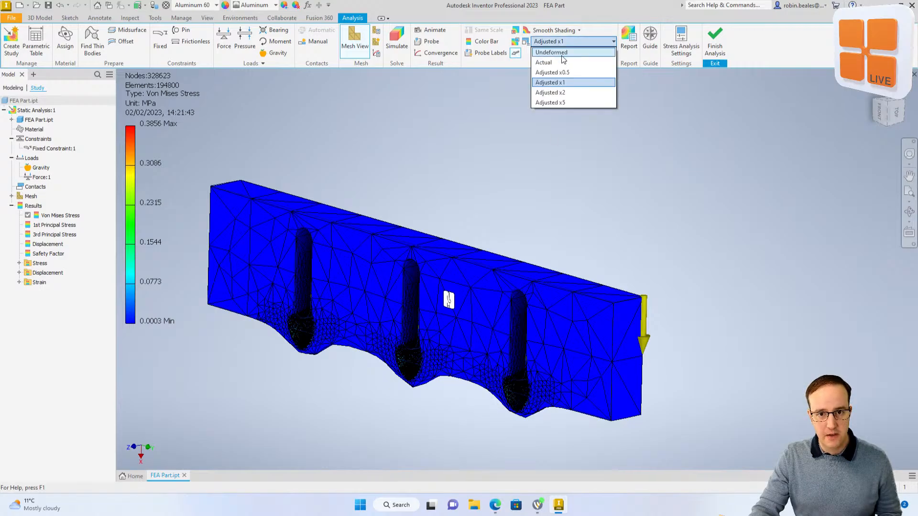
left_click(553, 58)
middle_click_drag(446, 297, 445, 308, "shift")
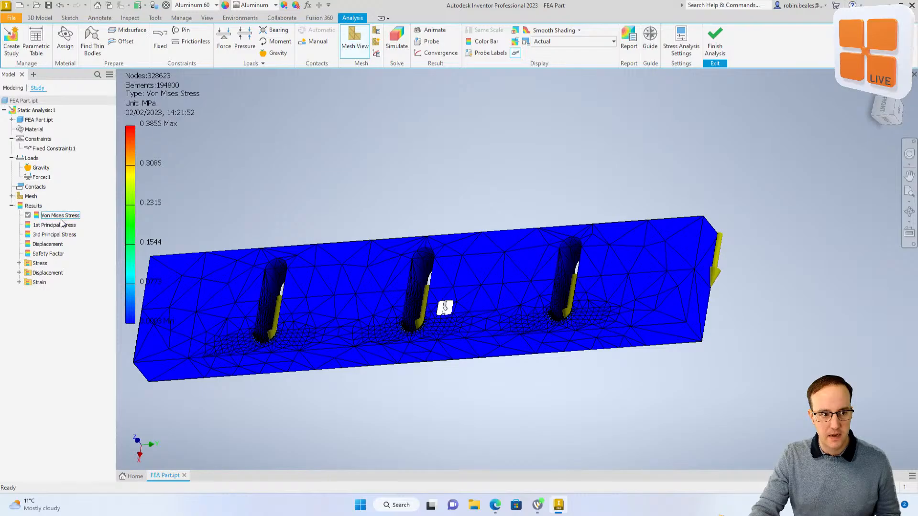
Inspect the Displacement and Safety Factor plots for the slot-loaded block
left_click(48, 244)
double_click(46, 244)
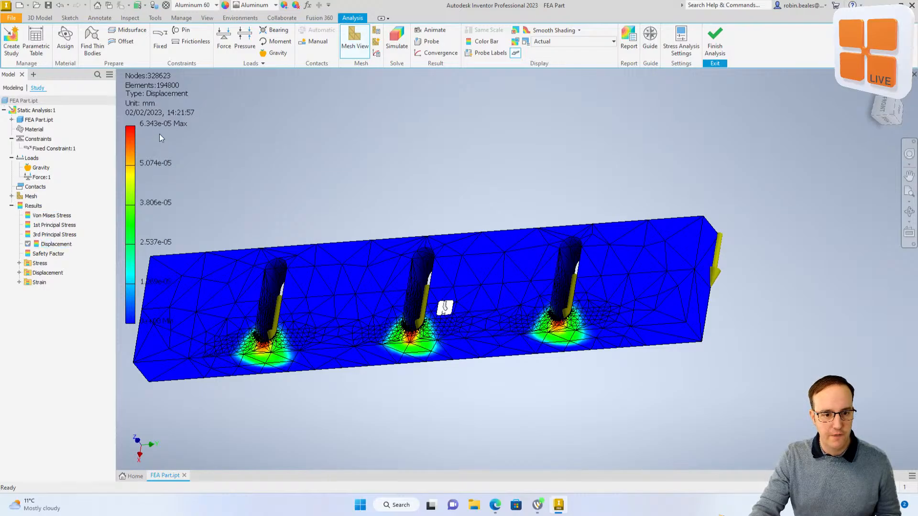
left_click(46, 255)
double_click(47, 254)
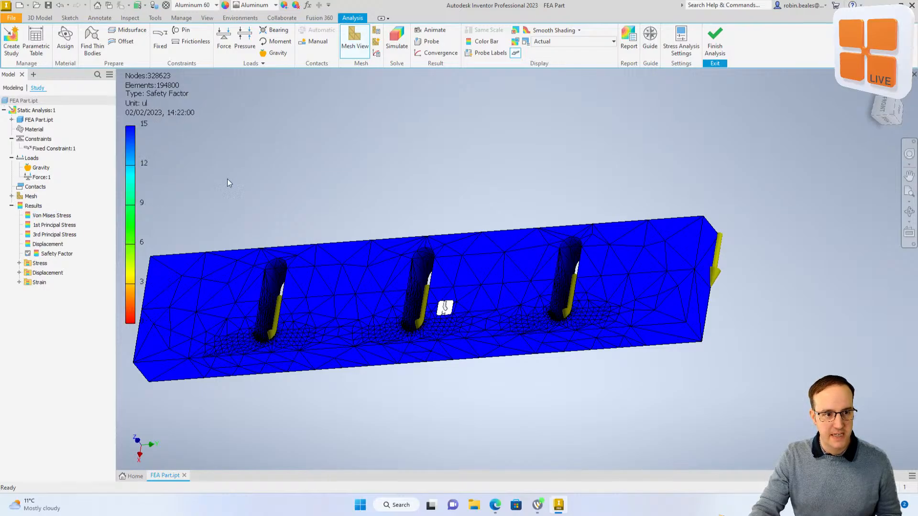
Set the Safety Factor plot's displacement display to Adjusted x1 and examine the deformed lower end of a slot
middle_click_drag(275, 311, 363, 335, "shift")
scroll(421, 325, "up", 5)
scroll(406, 383, "down", 8)
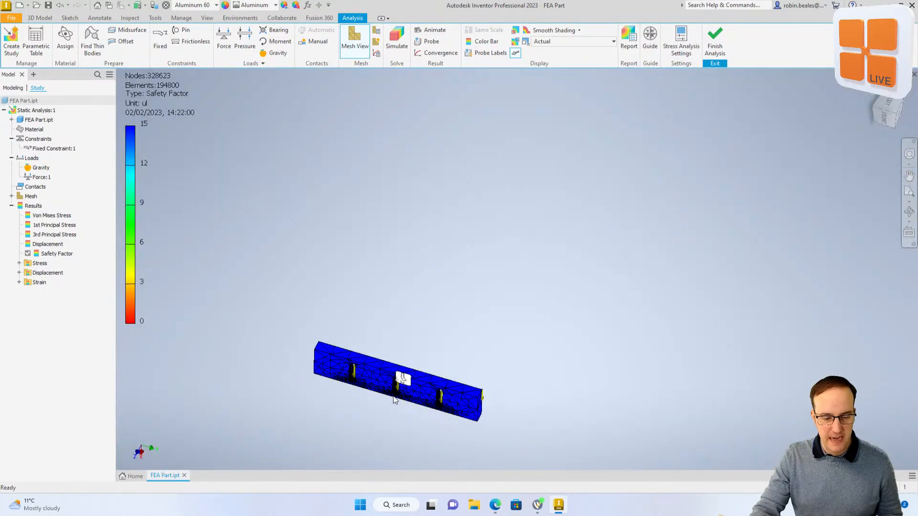
scroll(385, 388, "up", 4)
middle_click_drag(321, 289, 344, 274)
scroll(344, 293, "up", 6)
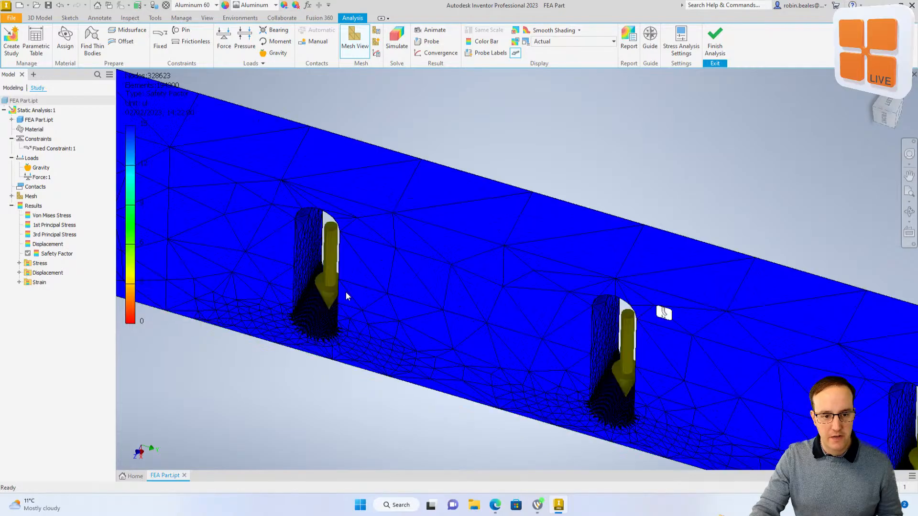
left_click(559, 40)
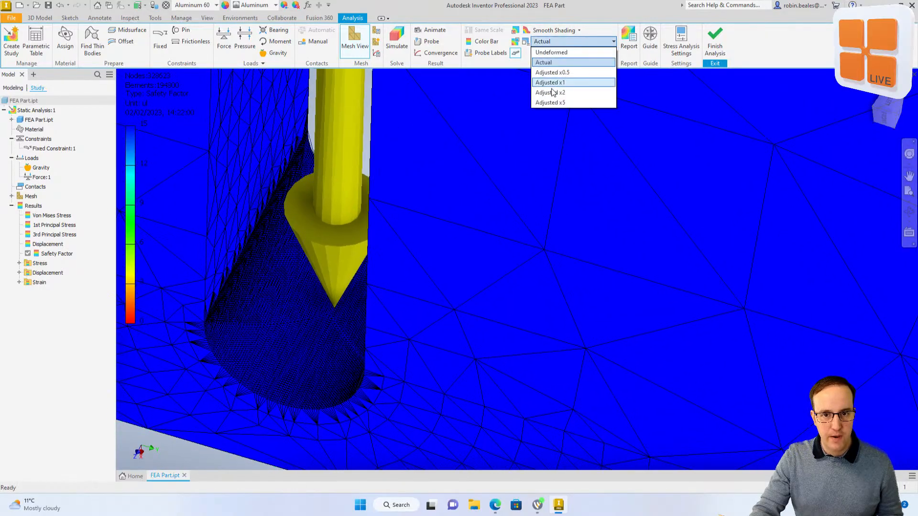
left_click(555, 87)
middle_click_drag(309, 352, 378, 249)
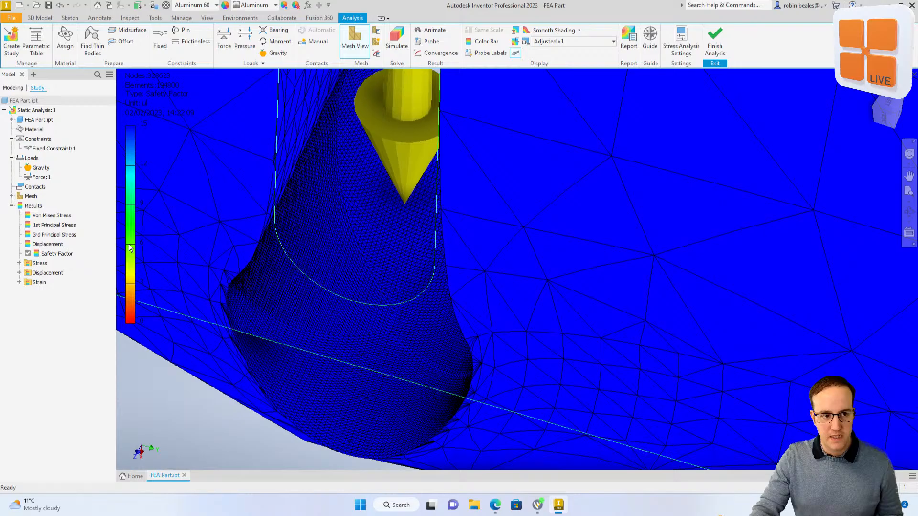
Display the Von Mises Stress plot with the displacement scale set to Adjusted x0.5
double_click(55, 216)
scroll(248, 351, "up", 5)
scroll(247, 351, "down", 8)
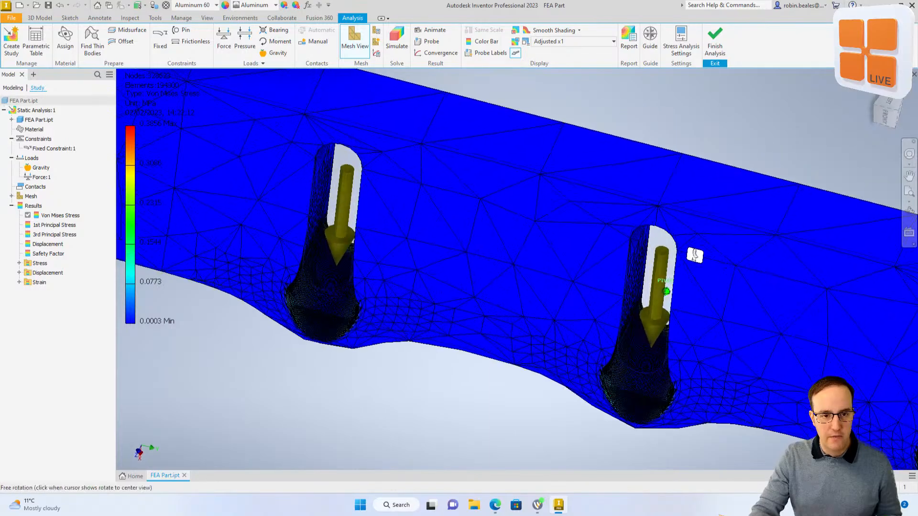
left_click(569, 42)
left_click(554, 72)
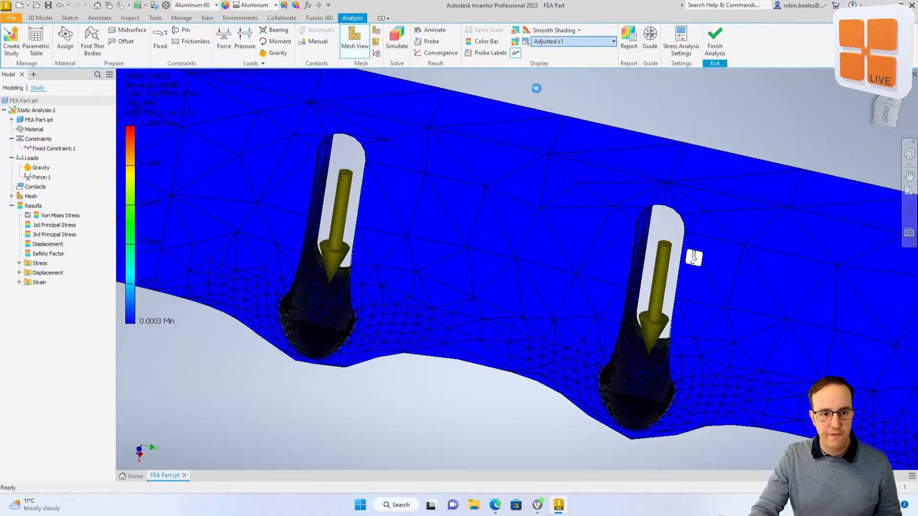
Turn off Mesh View and examine the Von Mises stress around the lower ends of the slots
mouse_move(344, 328)
middle_mouse_down("shift")
mouse_move(326, 339)
mouse_move(401, 287)
mouse_move(386, 327)
mouse_move(337, 323)
middle_mouse_up("shift")
left_click(354, 41)
mouse_move(363, 380)
middle_mouse_down("shift")
mouse_move(325, 391)
mouse_move(497, 371)
mouse_move(535, 385)
mouse_move(546, 403)
mouse_move(524, 402)
middle_mouse_up("shift")
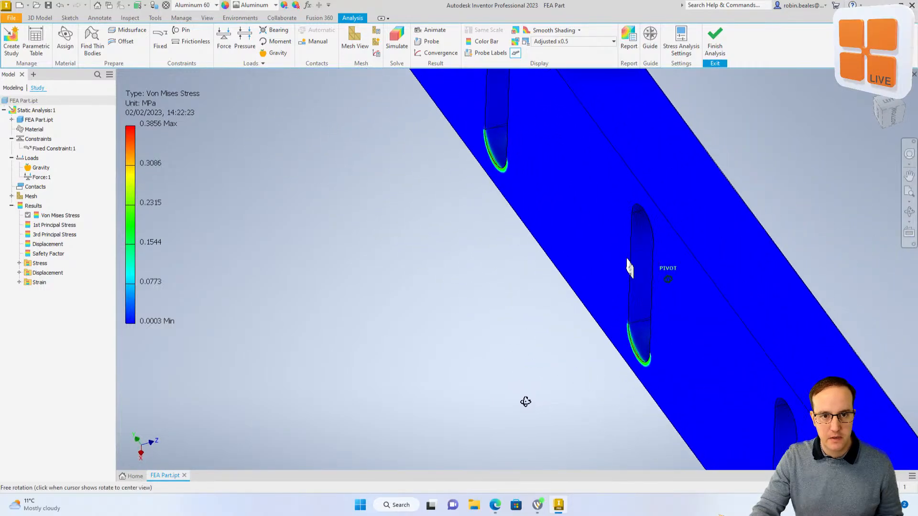
middle_click_drag(524, 307, 385, 209)
scroll(539, 176, "up", 4)
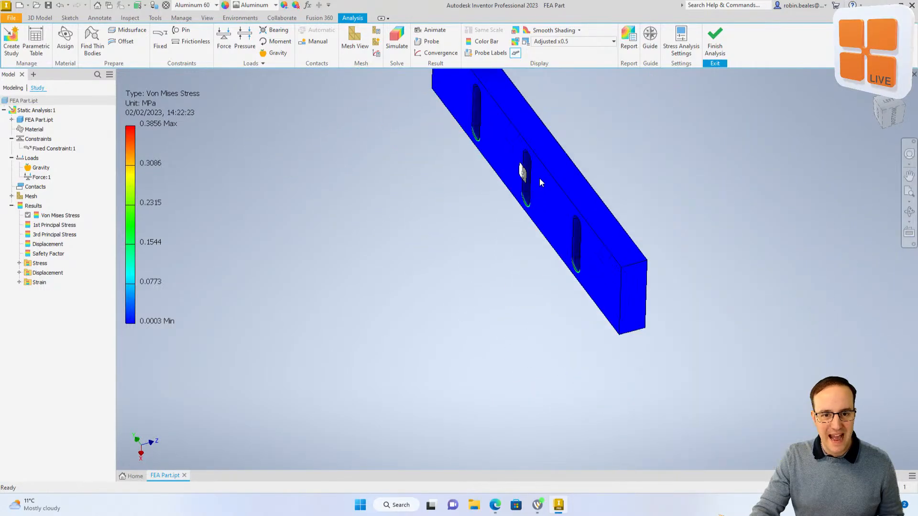
Animate the Von Mises results with the original shape shown, set the animation to 25 steps and close it
left_click(430, 30)
left_click(414, 239)
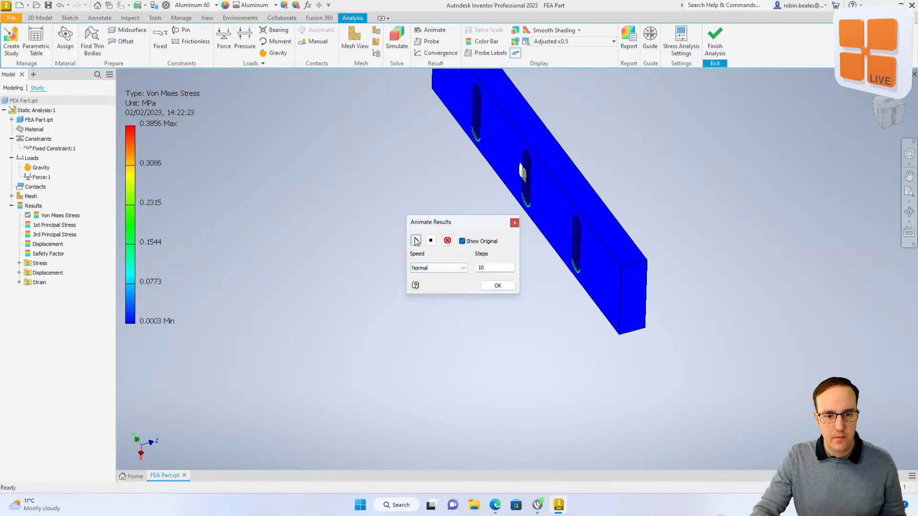
middle_click_drag(598, 209, 643, 218, "shift")
scroll(588, 250, "down", 5)
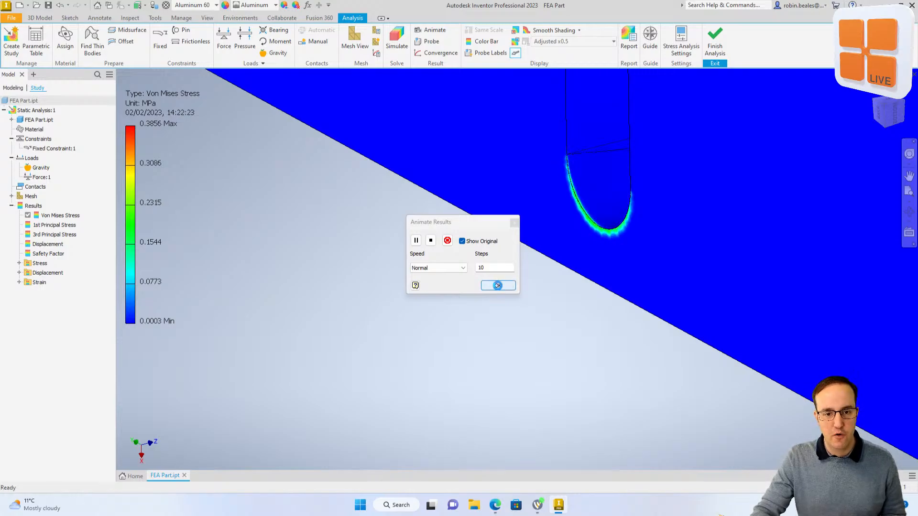
double_click(500, 267)
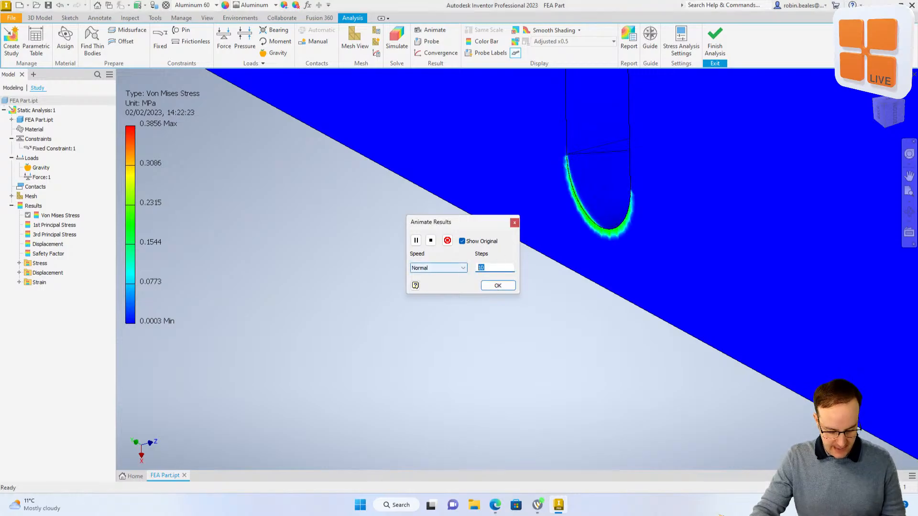
type("25")
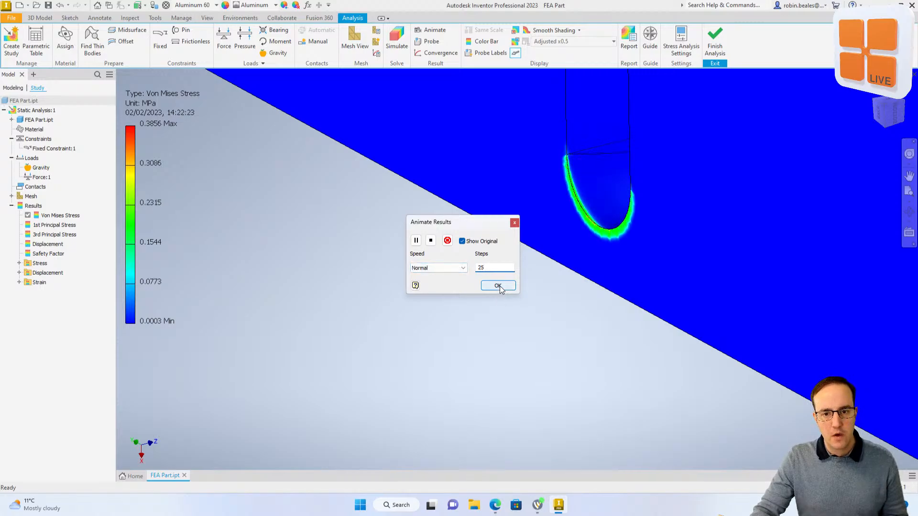
left_click(499, 287)
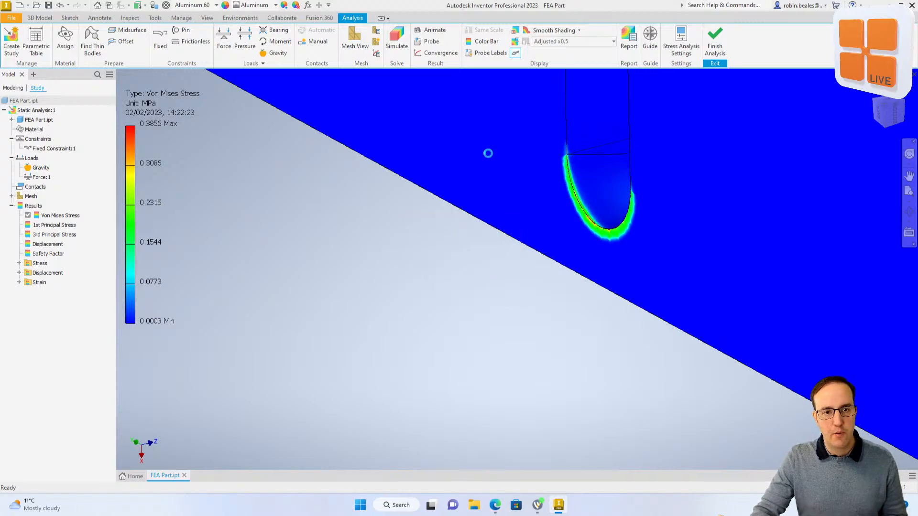
Probe the Von Mises stress at the high-stress spot on the lower rounded edge of the end slot
left_click(427, 44)
scroll(529, 170, "up", 4)
scroll(537, 185, "down", 6)
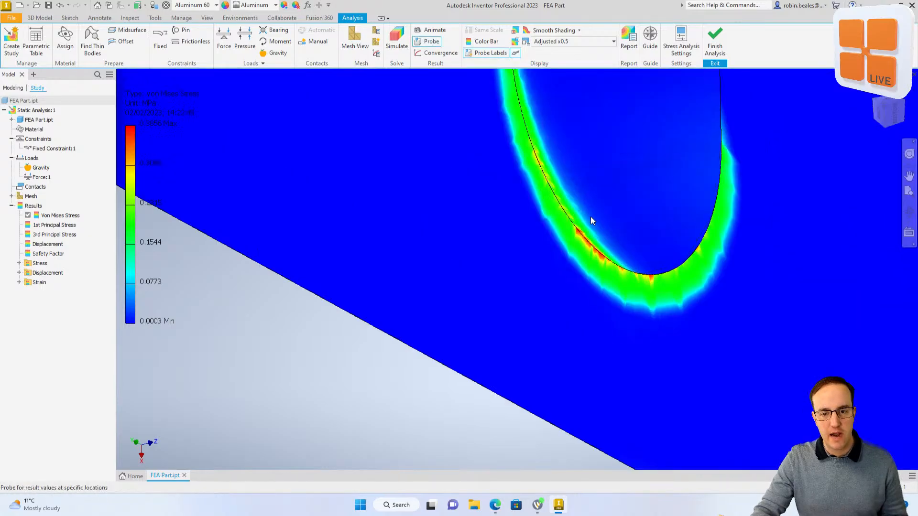
scroll(591, 218, "down", 2)
left_click(573, 240)
scroll(521, 250, "down", 3)
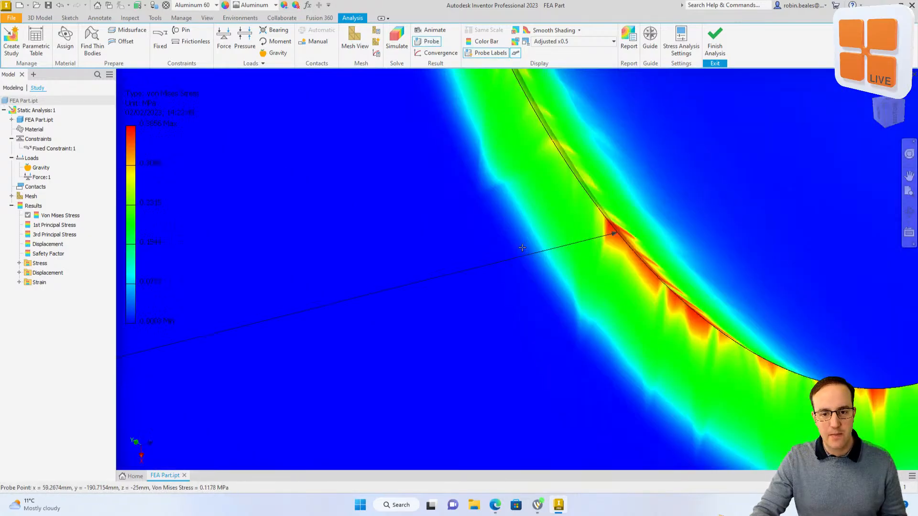
scroll(454, 278, "up", 8)
scroll(409, 303, "down", 3)
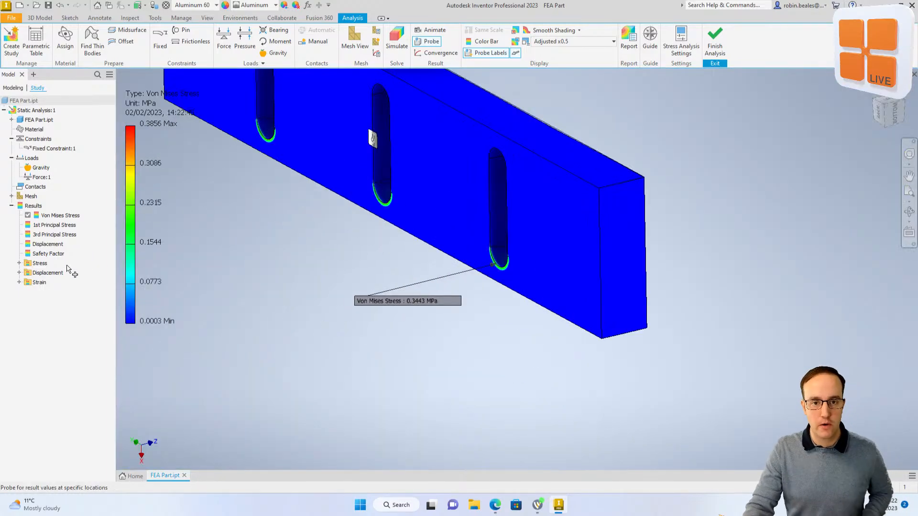
left_click(429, 41)
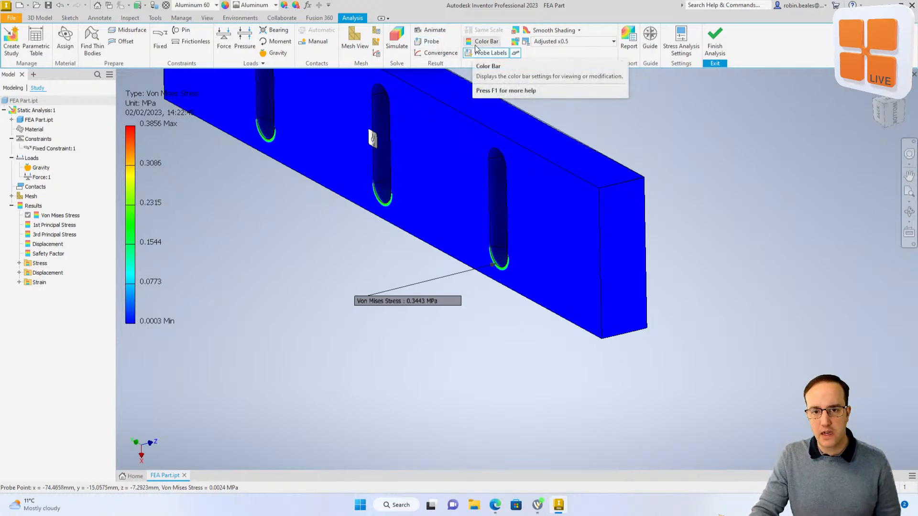
Preview the Von Mises plot with Contour Shading and restore Smooth Shading
left_click(555, 30)
left_click(542, 60)
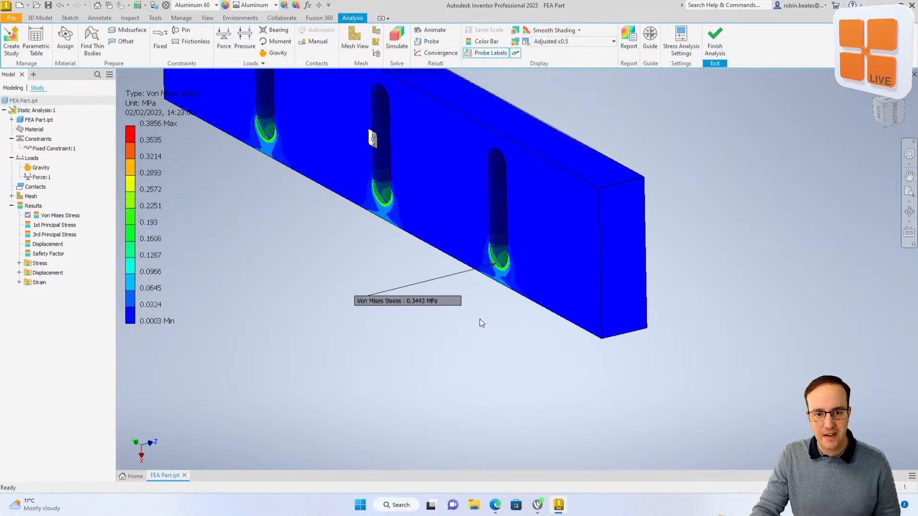
left_click(569, 30)
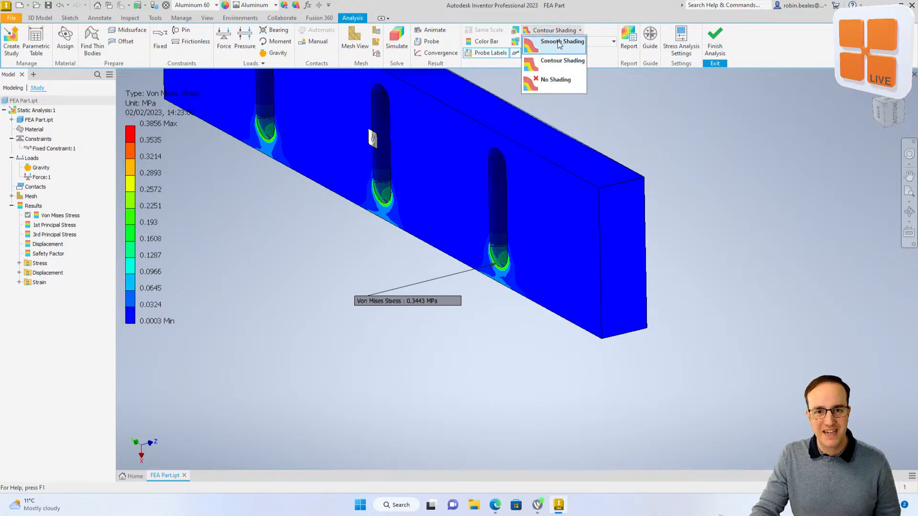
left_click(558, 42)
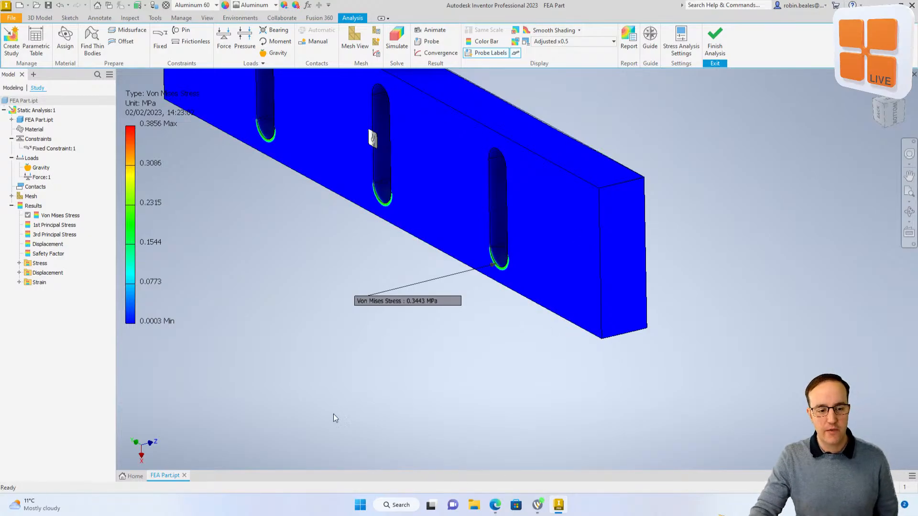
Create a new single-point Modal Analysis study with the number of modes set to 17 and no frequency range
left_click(4, 110)
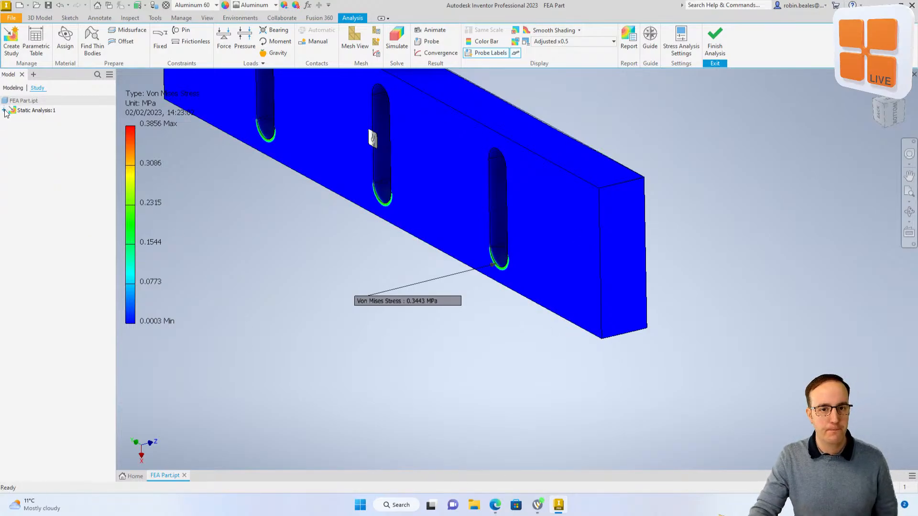
right_click(28, 105)
left_click(48, 106)
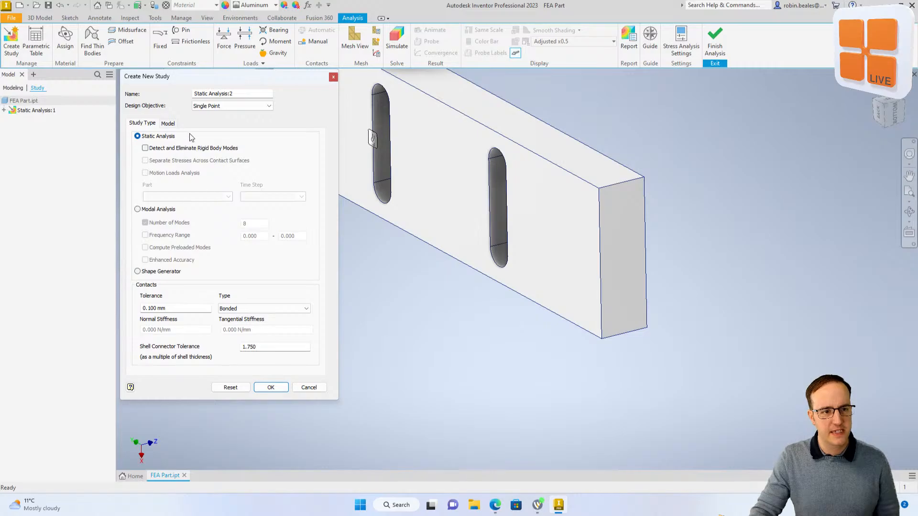
left_click(137, 209)
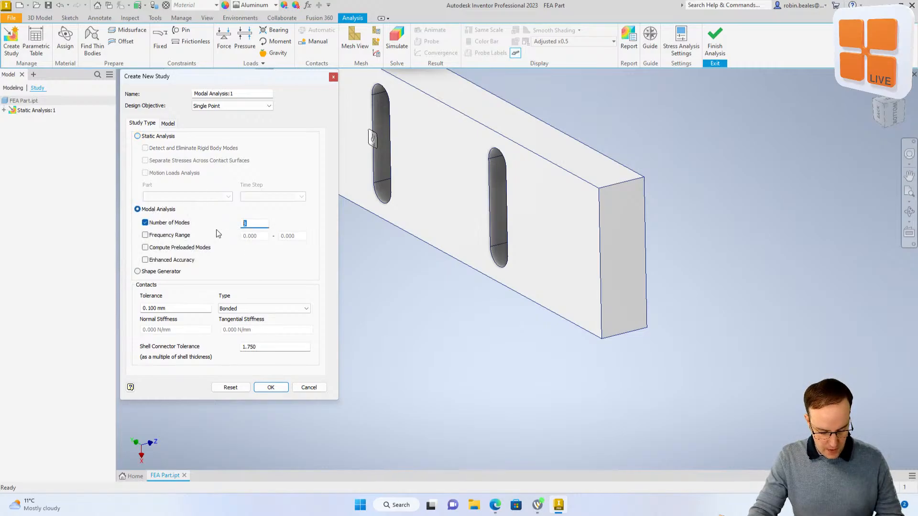
type("17")
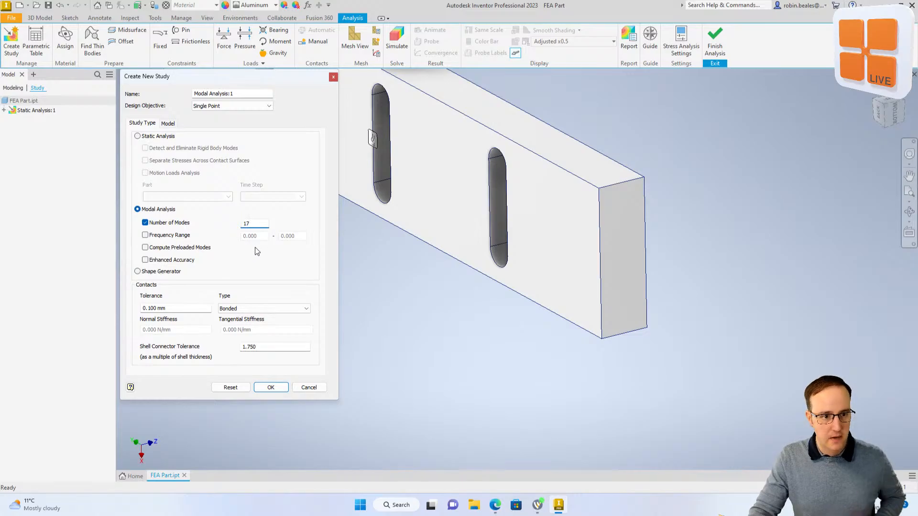
left_click(181, 238)
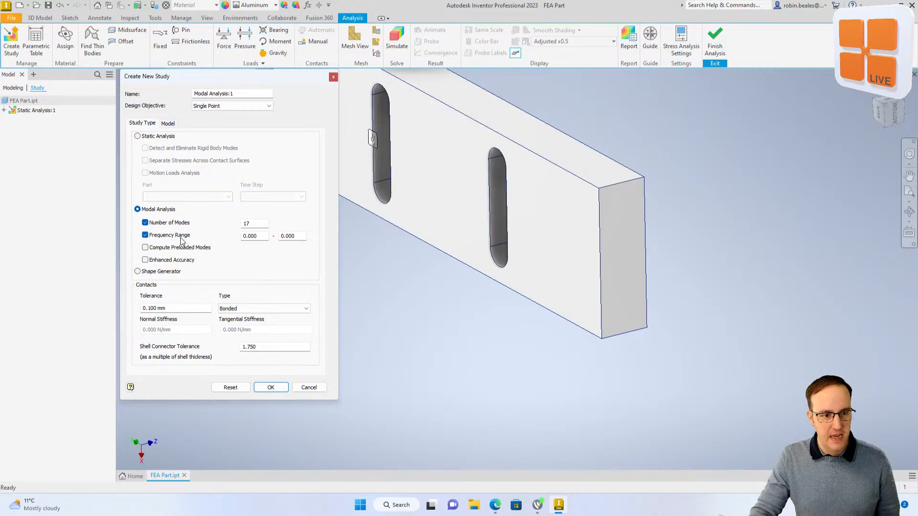
left_click(182, 239)
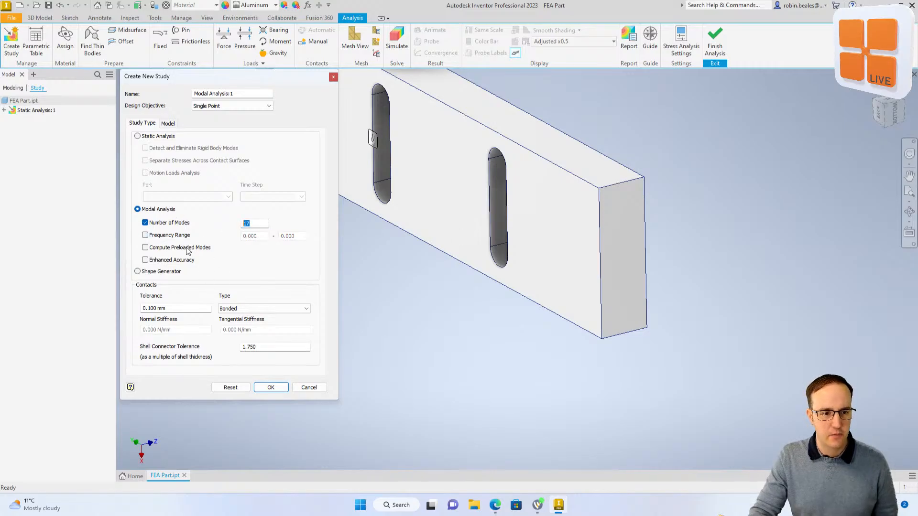
left_click(271, 388)
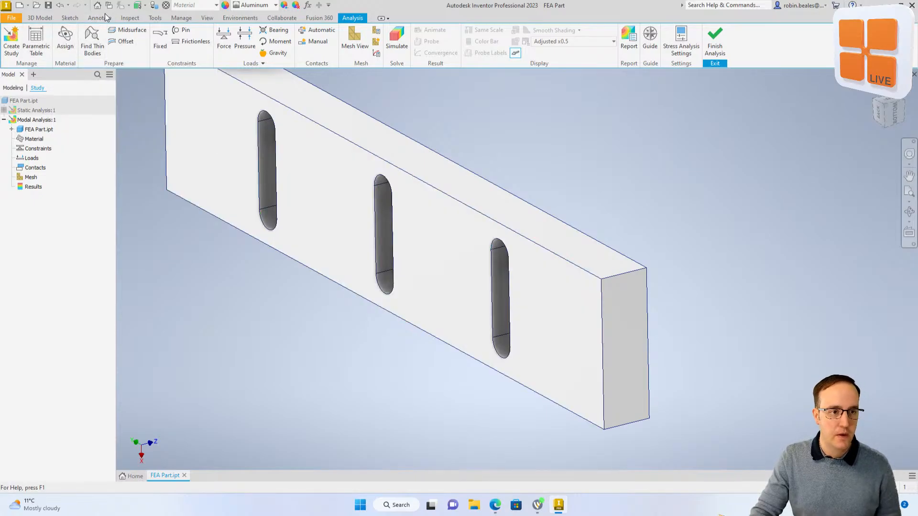
Apply a fixed constraint to the block's large slotted face in the modal study
left_click(165, 43)
left_click(313, 212)
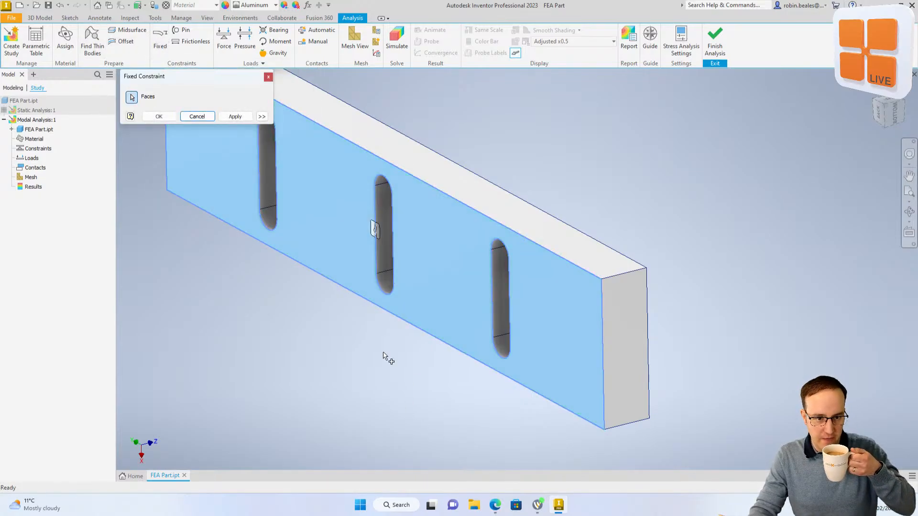
key("Return")
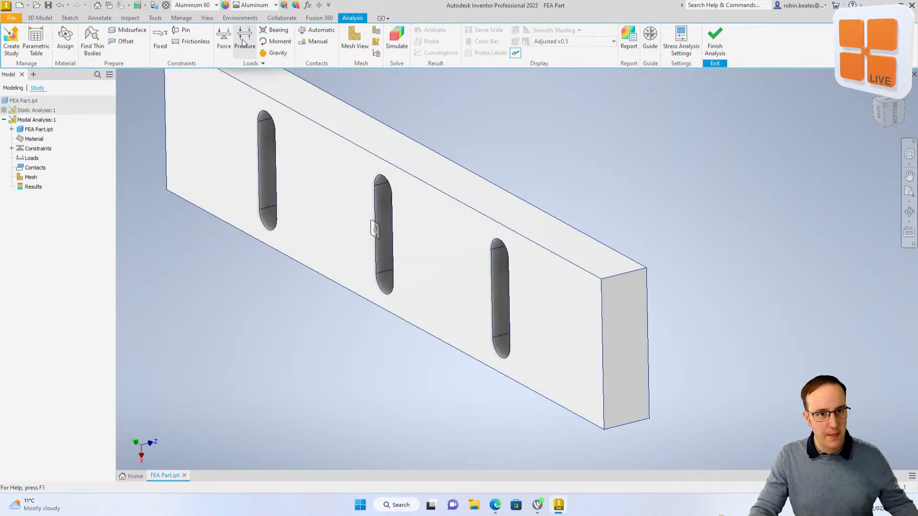
Generate the mesh for the modal study and run its simulation
left_click(342, 44)
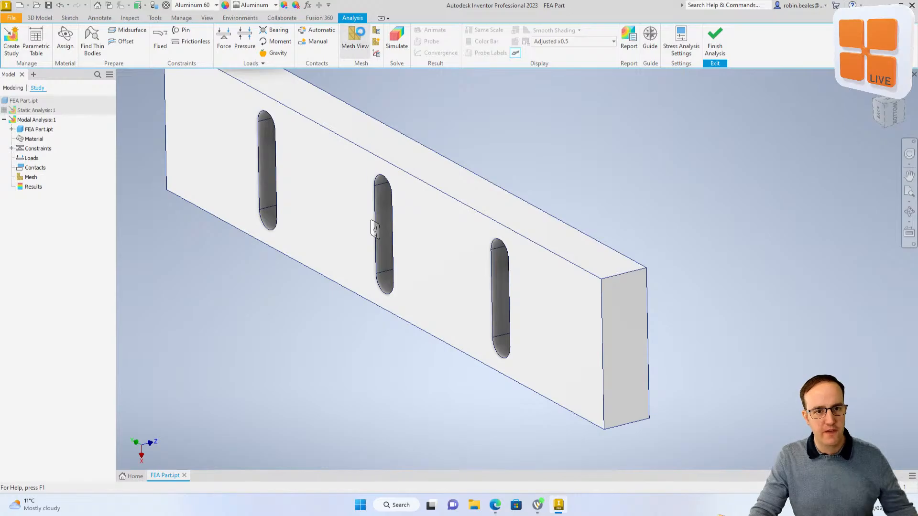
left_click(395, 43)
left_click(242, 167)
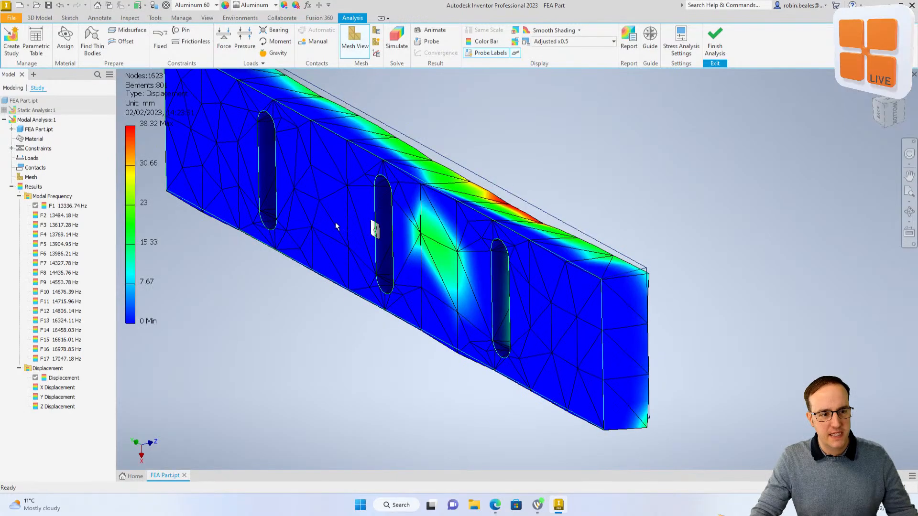
Examine the block's modal displacement shapes for frequencies F1, F2, F13 and F16
mouse_move(472, 213)
middle_mouse_down()
mouse_move(405, 251)
mouse_move(463, 222)
mouse_move(391, 243)
mouse_move(337, 204)
mouse_move(373, 213)
middle_mouse_up()
scroll(390, 194, "up", 3)
scroll(382, 189, "down", 2)
middle_click_drag(335, 239, 293, 276, "shift")
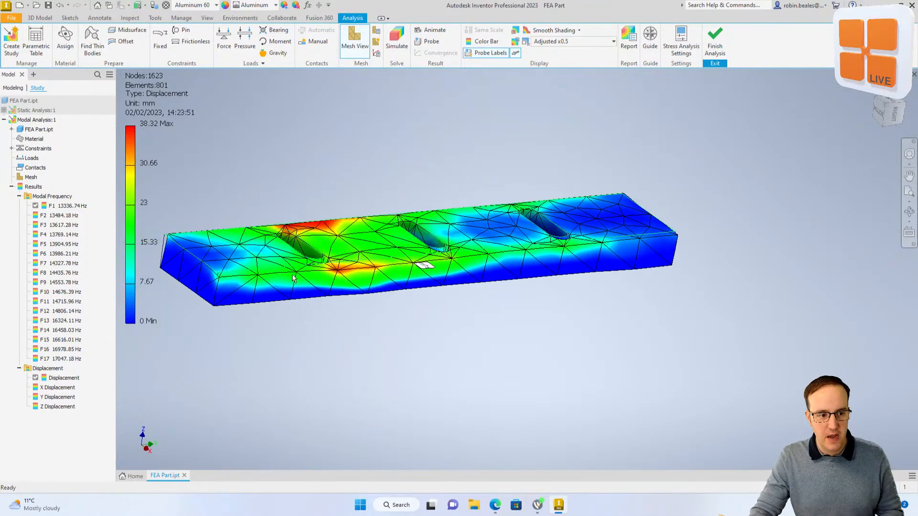
double_click(63, 215)
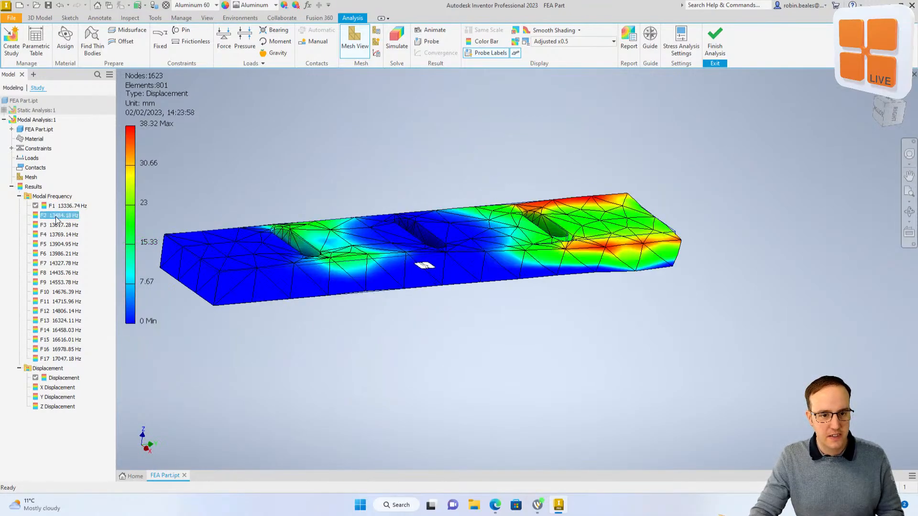
double_click(58, 321)
double_click(59, 349)
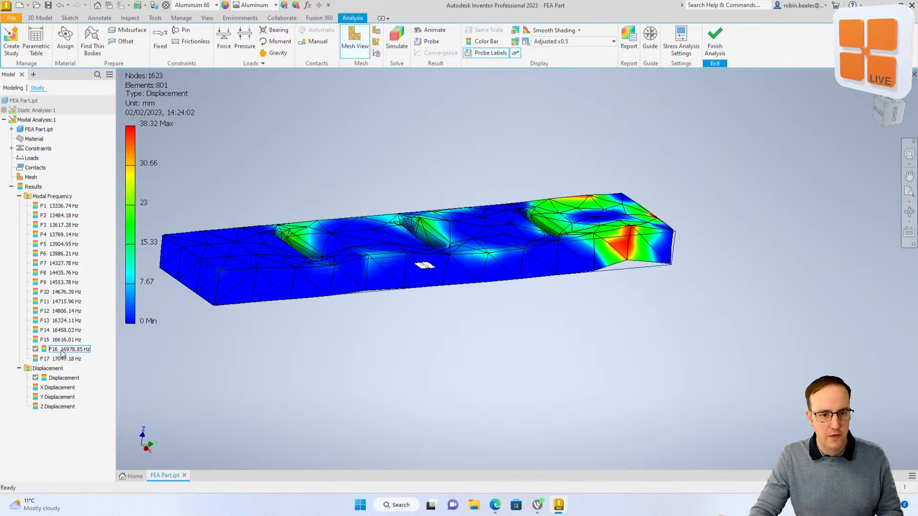
middle_click_drag(292, 299, 554, 282, "shift")
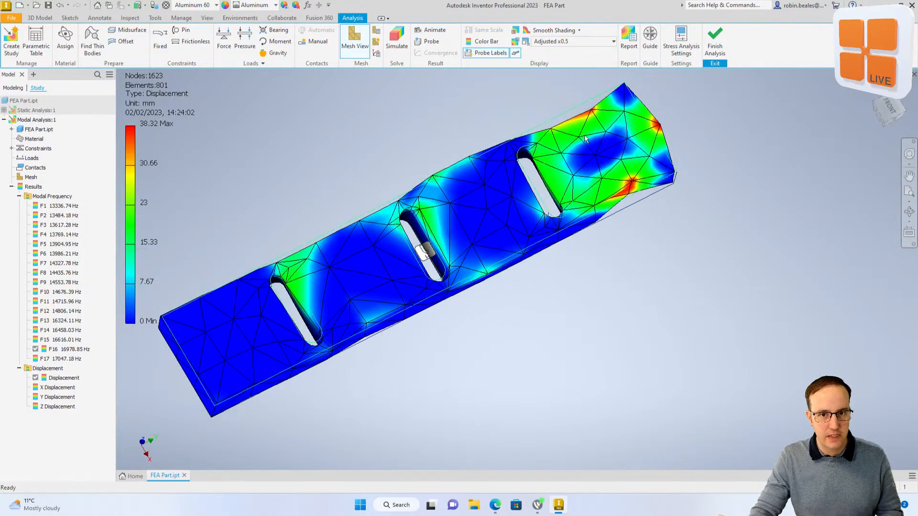
Compare the F16 mode shape at the Actual, Undeformed and Adjusted x5 displacement scales, ending with the Actual scale
left_click(589, 42)
left_click(554, 63)
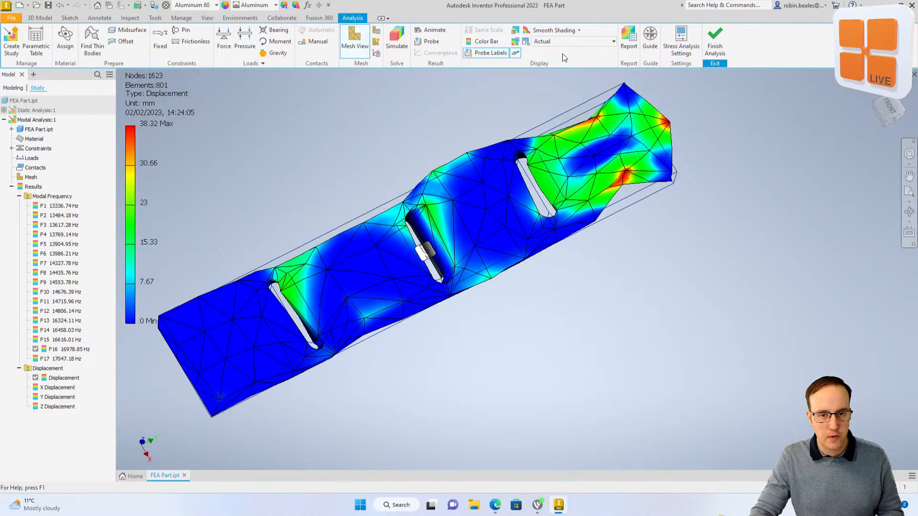
left_click(564, 42)
left_click(562, 52)
left_click(564, 42)
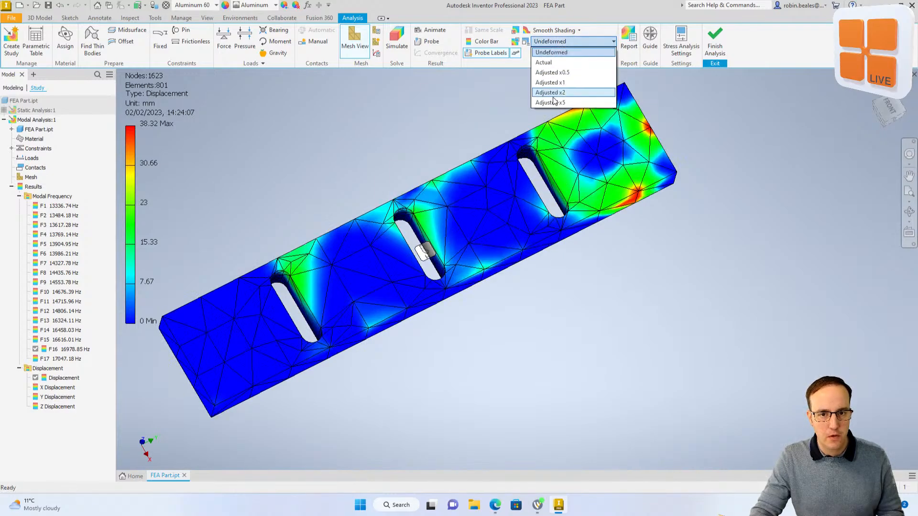
left_click(554, 101)
left_click(567, 41)
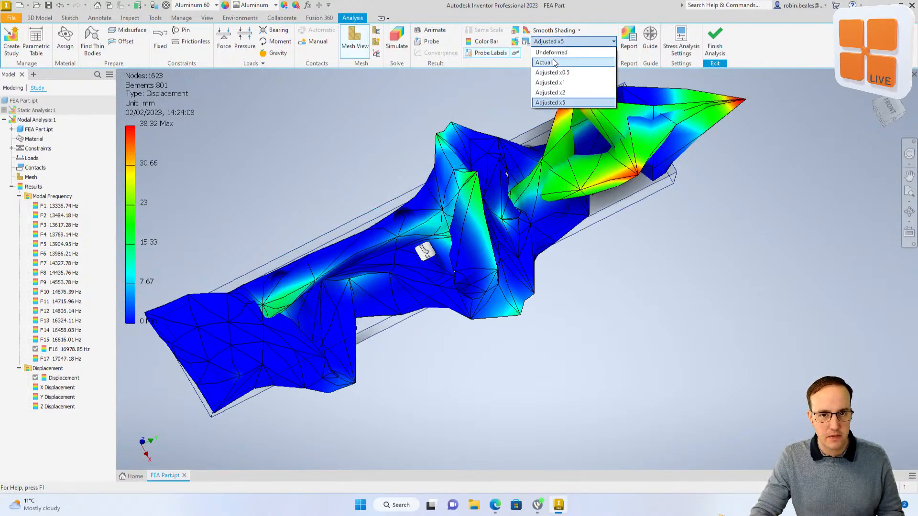
left_click(604, 42)
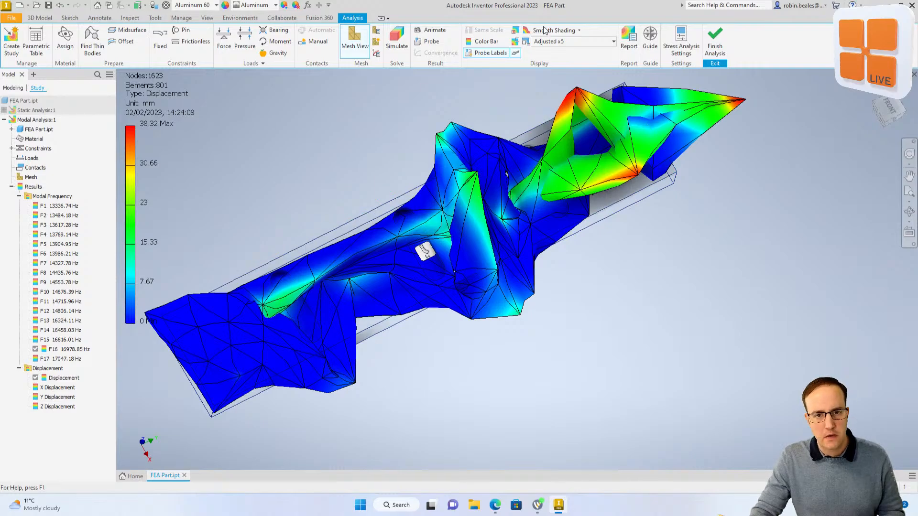
left_click(569, 42)
left_click(558, 62)
mouse_move(540, 215)
middle_mouse_down("shift")
mouse_move(526, 253)
mouse_move(538, 218)
mouse_move(512, 156)
mouse_move(524, 116)
mouse_move(540, 110)
mouse_move(530, 183)
mouse_move(487, 162)
mouse_move(445, 157)
mouse_move(434, 180)
mouse_move(442, 196)
mouse_move(421, 210)
middle_mouse_up("shift")
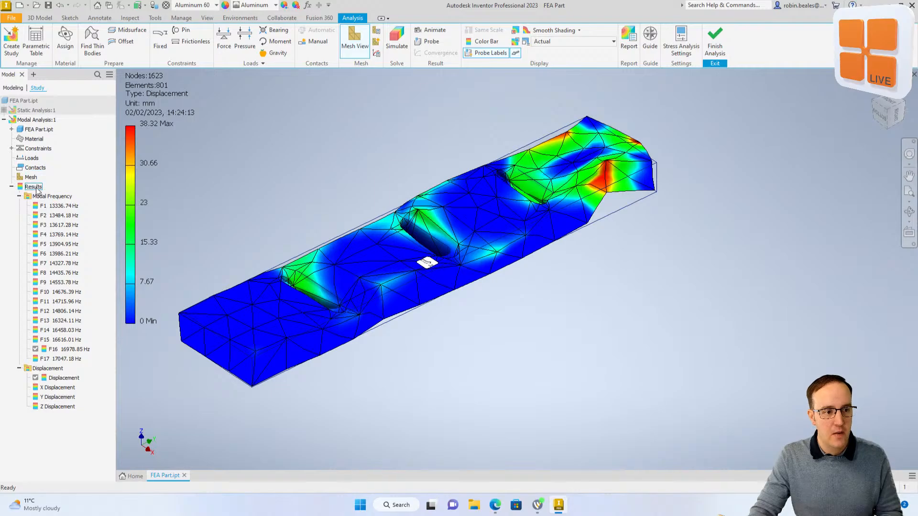
Review the study properties of Modal Analysis:1 and leave them without applying changes
right_click(42, 120)
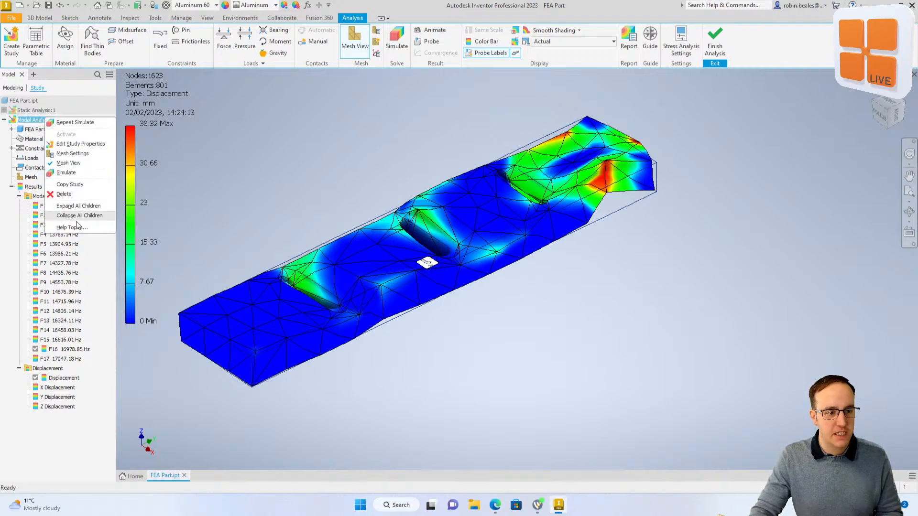
left_click(71, 144)
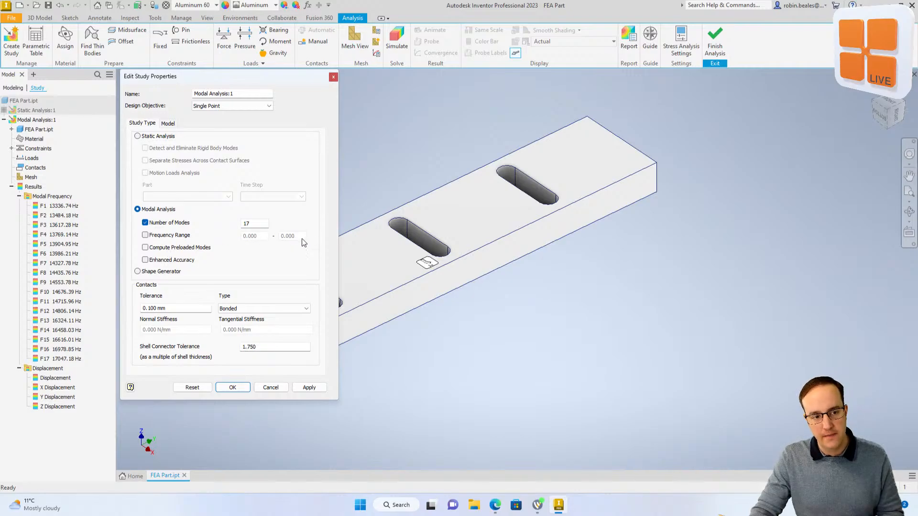
left_click(280, 387)
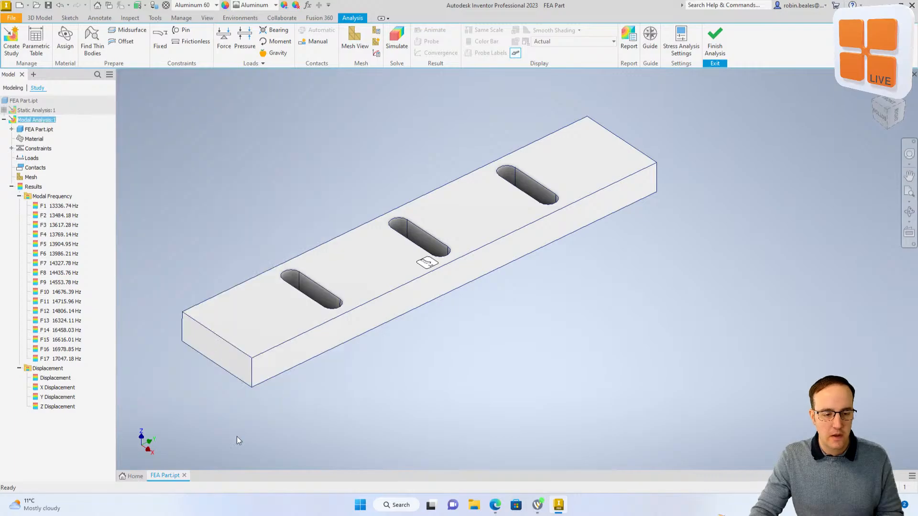
Close the FEA Part document and create a new assembly from the Standard.iam template
left_click(185, 475)
left_click(443, 263)
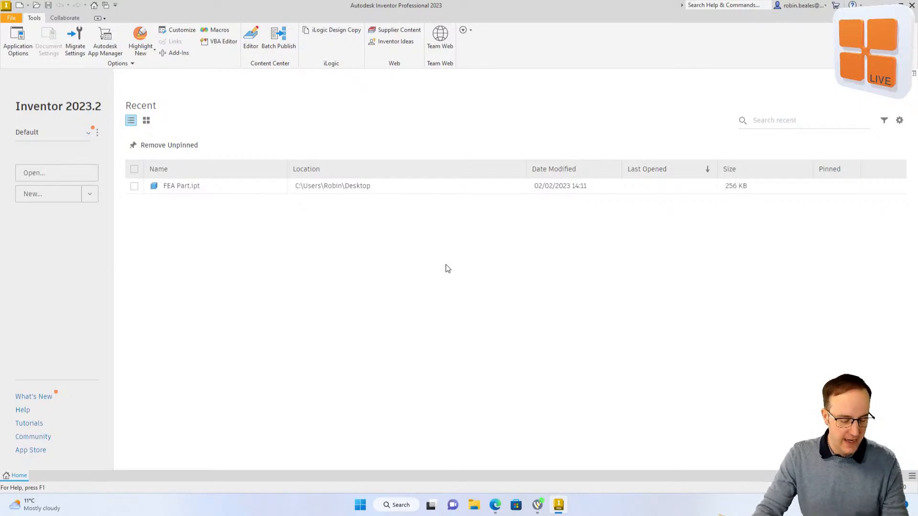
left_click(47, 193)
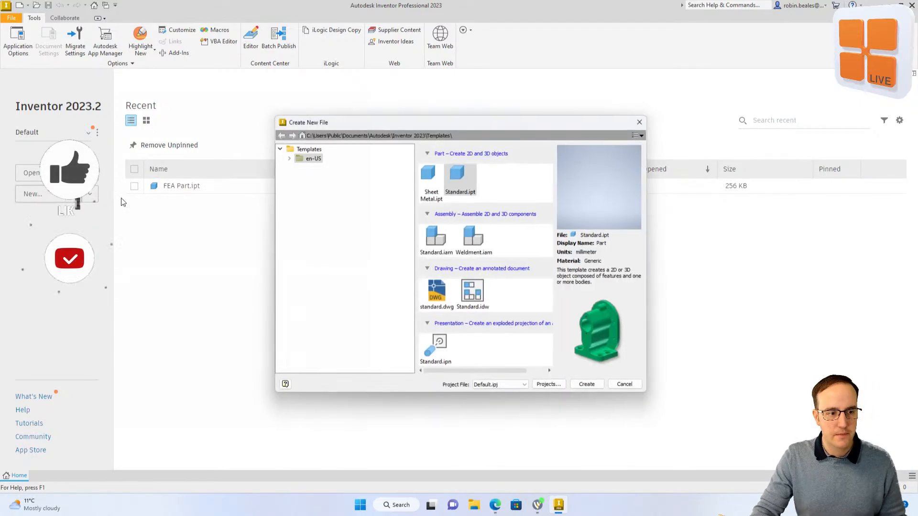
double_click(433, 238)
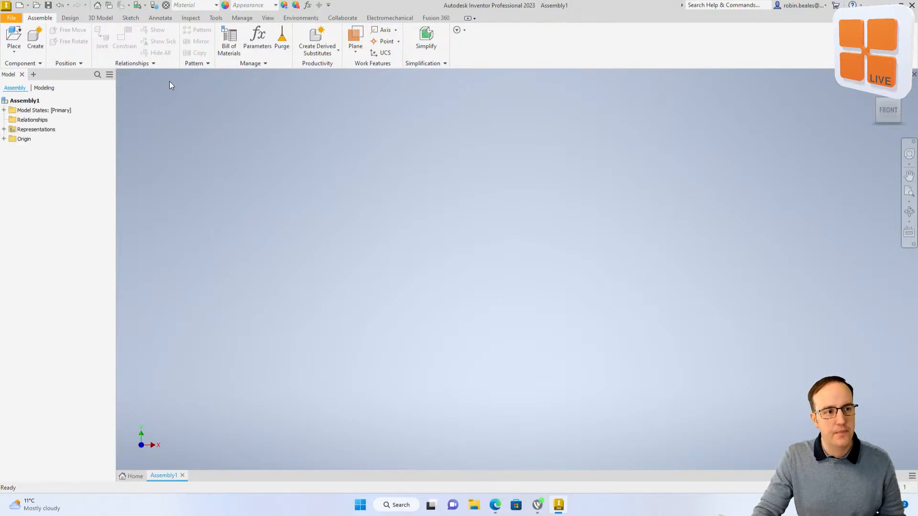
Create an in-place component named Bracket from Standard.ipt in the assembly and start a sketch on its front (XY) plane
left_click(35, 38)
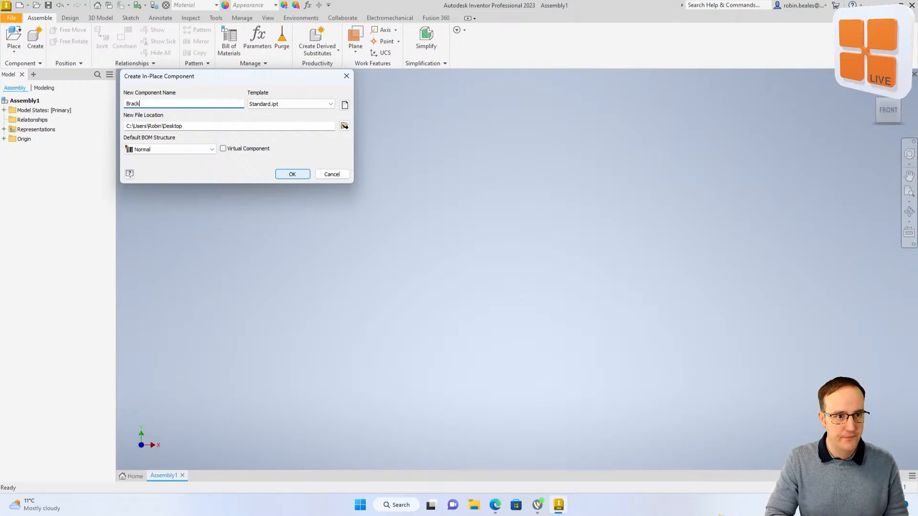
left_click(302, 174)
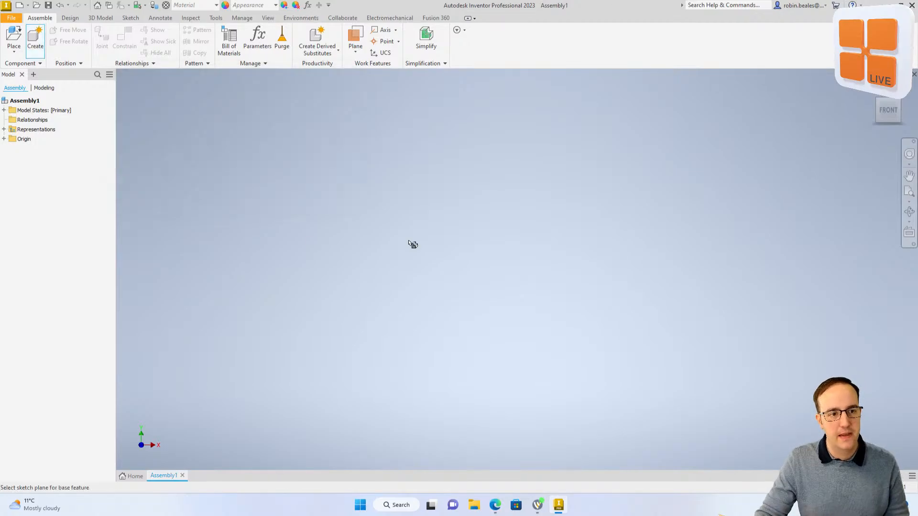
left_click(450, 315)
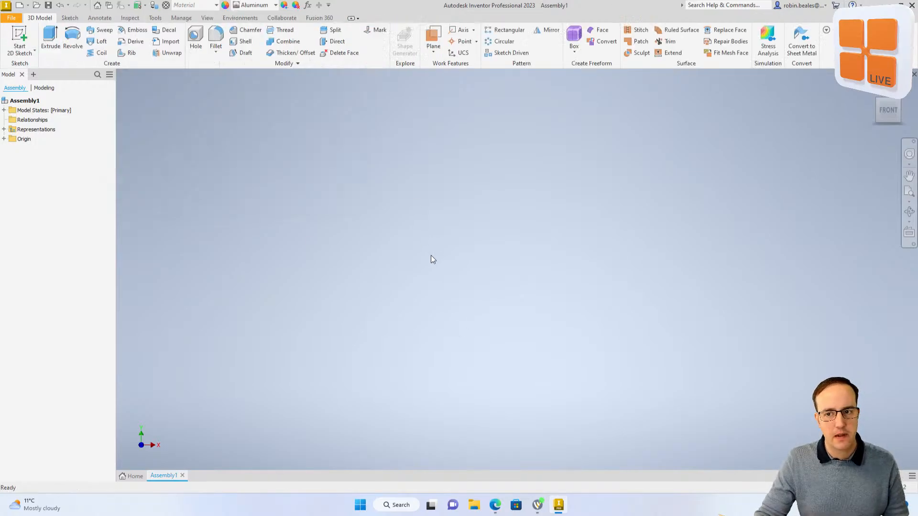
left_click(10, 48)
left_click(571, 221)
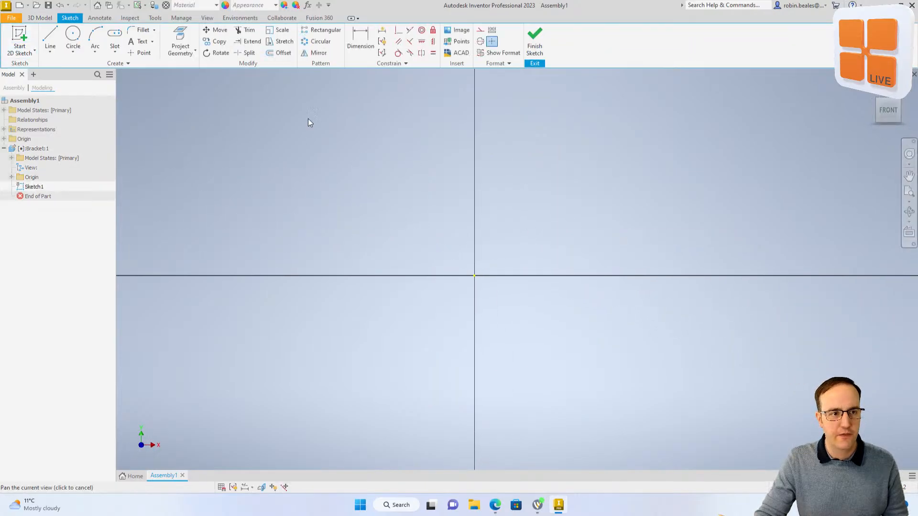
left_click(50, 37)
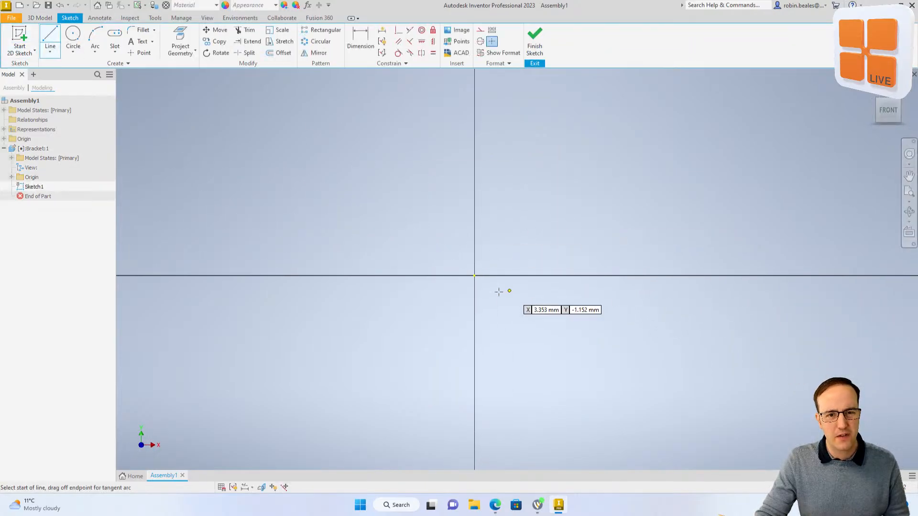
left_click(474, 276)
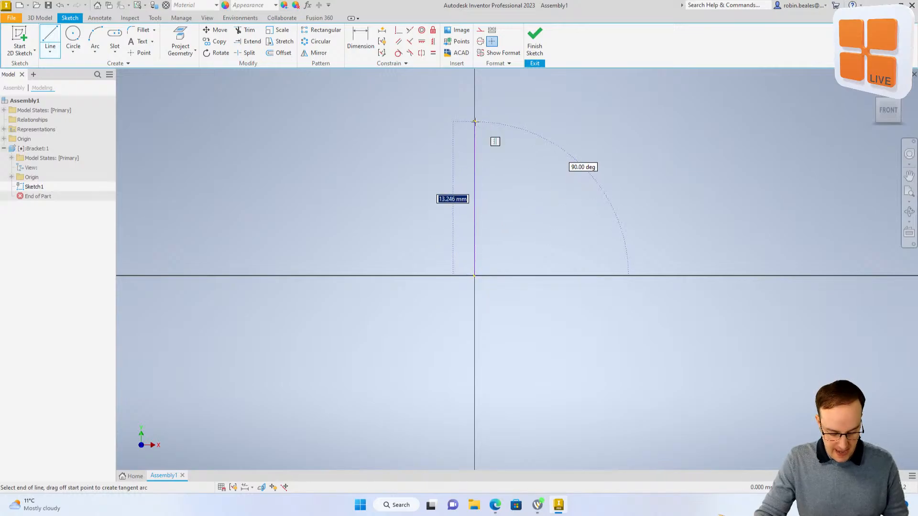
type("25")
key("Return")
middle_click_drag(473, 203, 439, 320)
scroll(438, 321, "down", 5)
scroll(397, 275, "up", 6)
scroll(397, 275, "down", 5)
key("Escape")
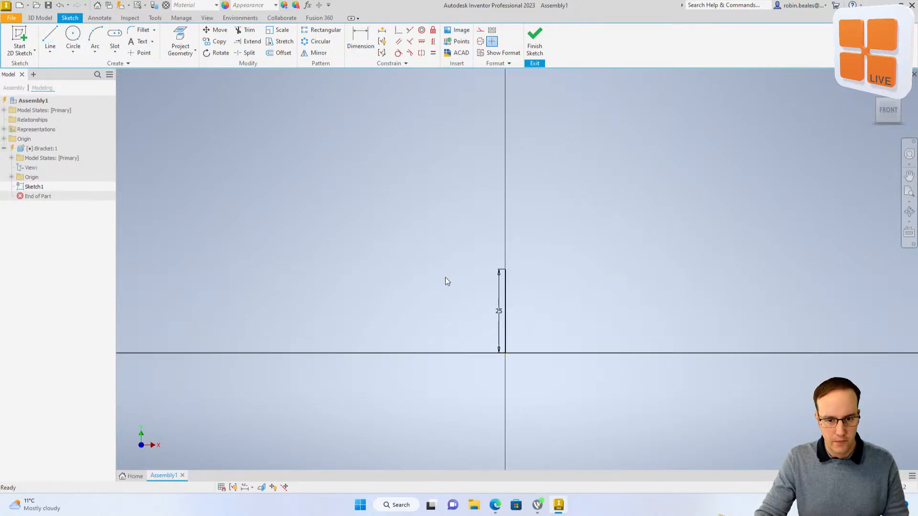
key("ctrl+z")
Sketch a closed right triangle with a 250 mm vertical line up from the origin and a 250 mm horizontal line toward negative X
key("l")
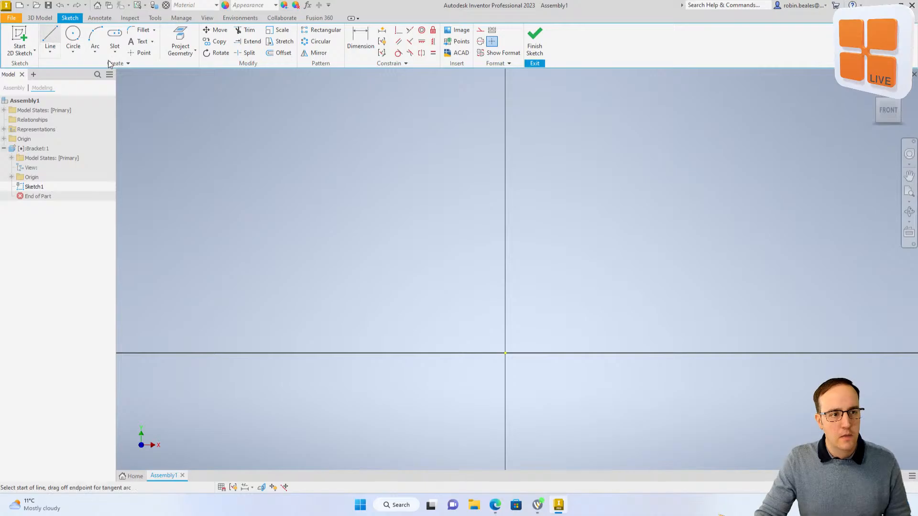
left_click(505, 354)
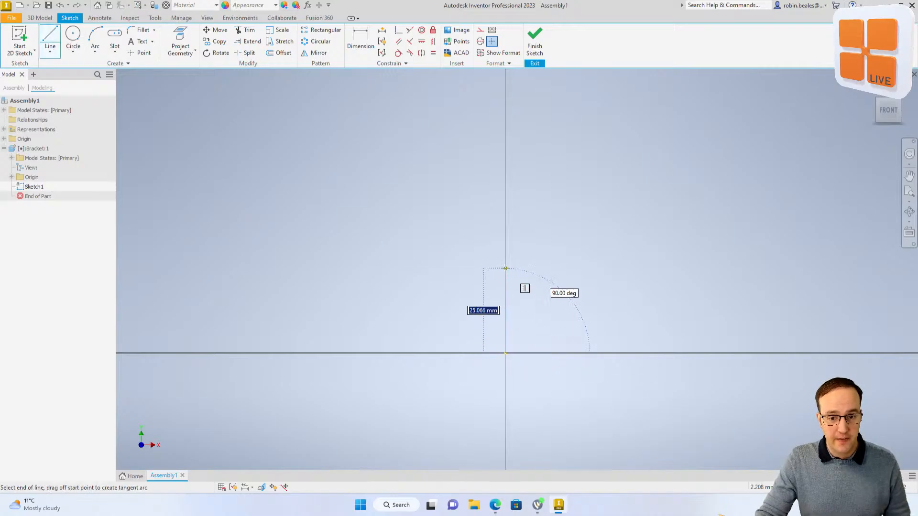
type("250")
key("Return")
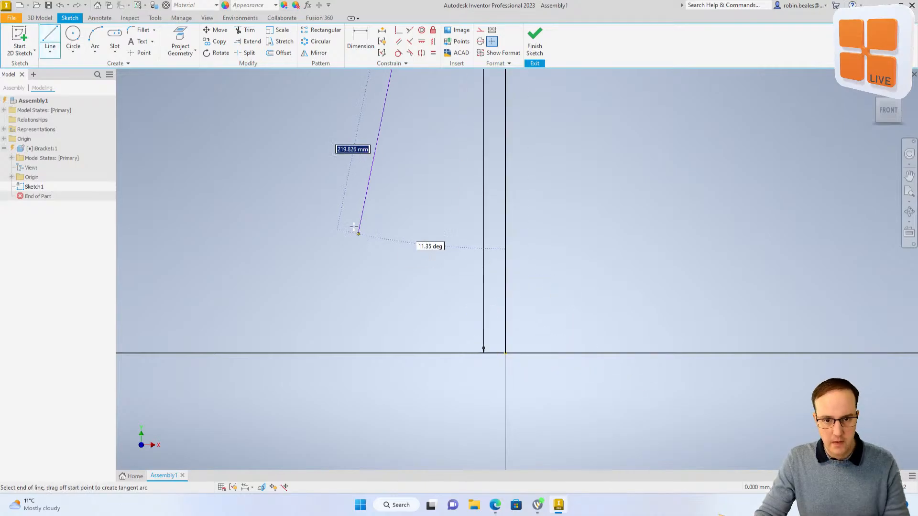
scroll(358, 239, "down", 3)
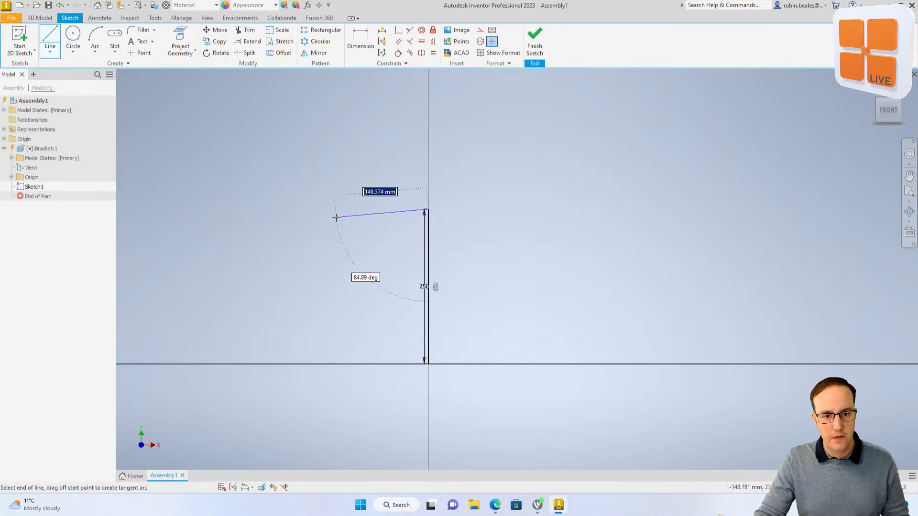
type("25")
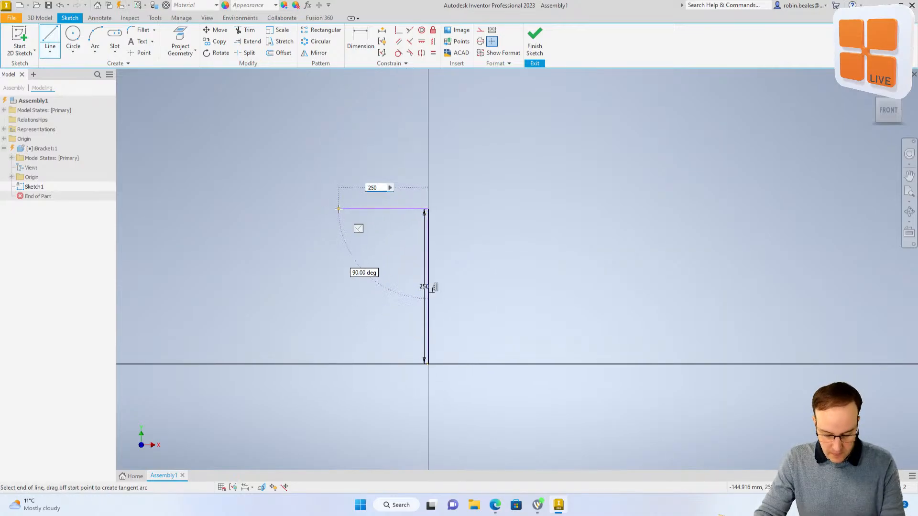
type("0")
key("Return")
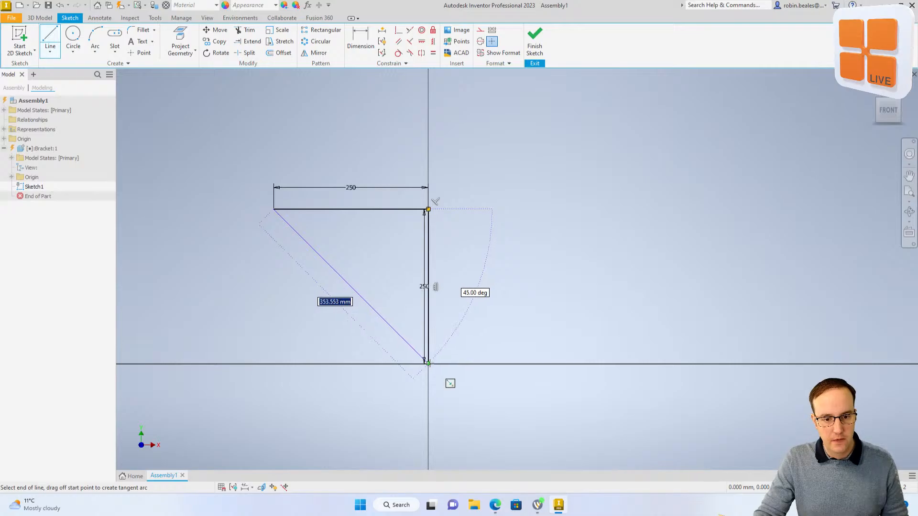
left_click(428, 363)
right_click(282, 167)
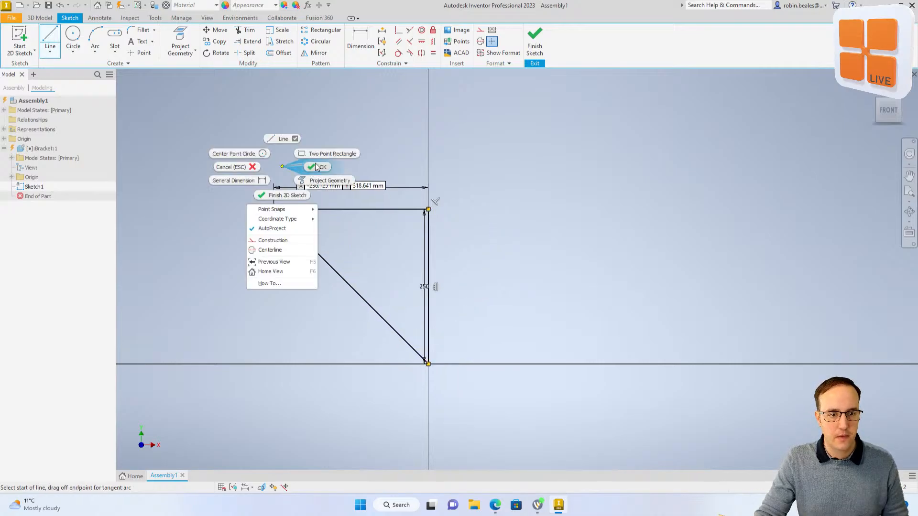
left_click(316, 167)
Finish the sketch and extrude the triangular profile symmetrically about the sketch plane
left_click(535, 41)
right_click(285, 270)
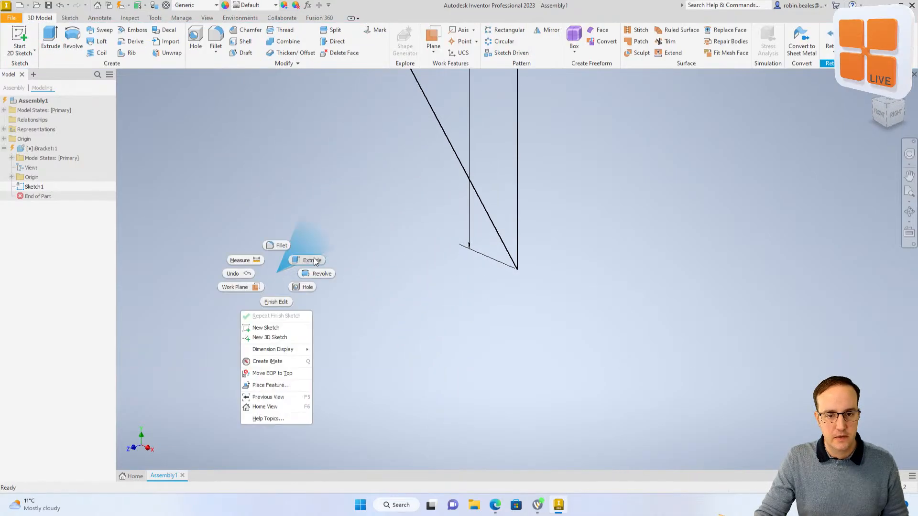
left_click(314, 262)
left_click(198, 152)
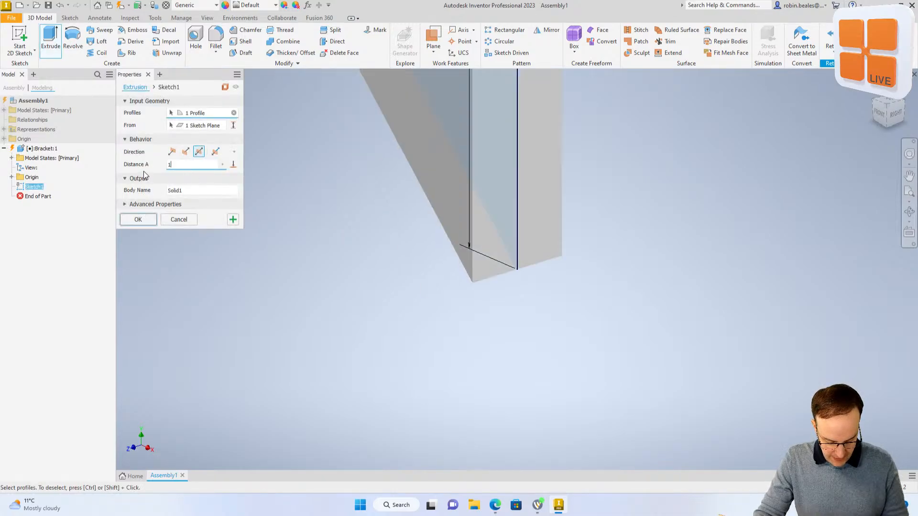
key("Return")
Fillet the bracket's outer tip edge, where the horizontal and sloping sides meet, with a 15 mm radius
scroll(405, 287, "up", 3)
middle_click_drag(353, 214, 409, 258)
left_click(215, 39)
scroll(370, 186, "down", 3)
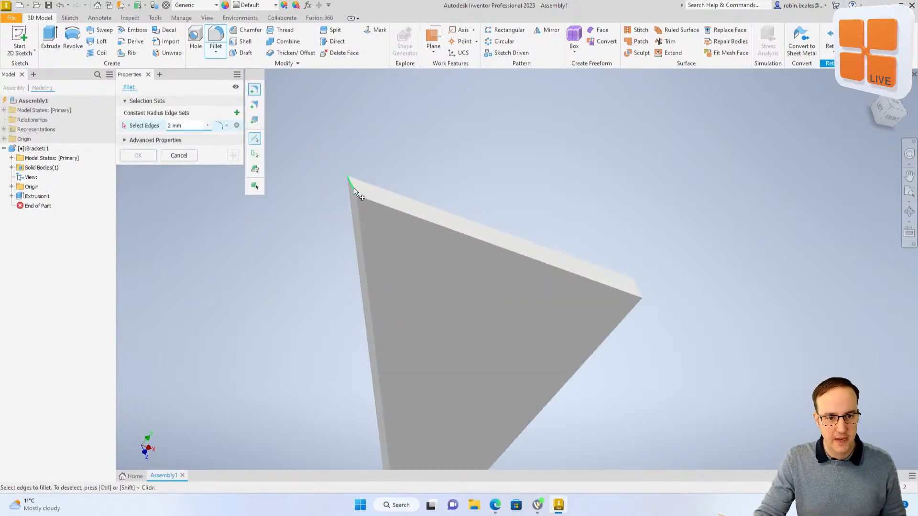
left_click(353, 190)
left_click_drag(351, 188, 363, 211)
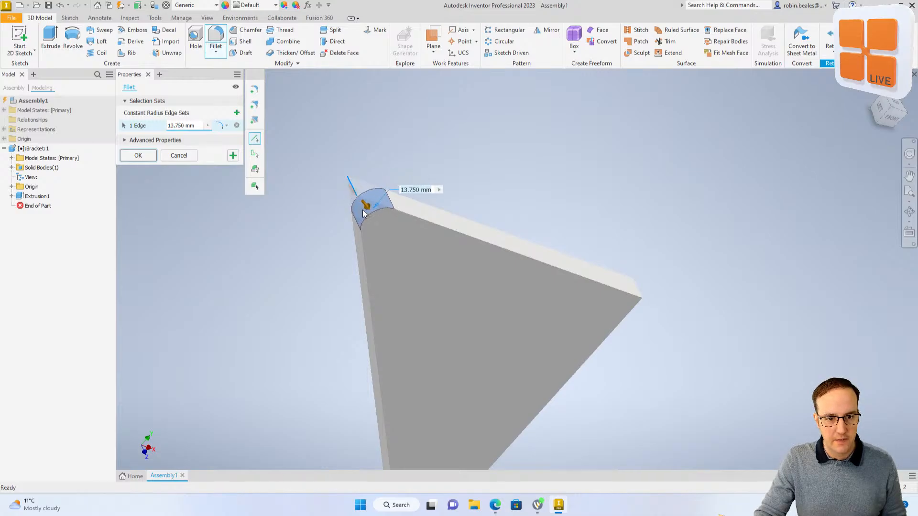
type("15")
key("Return")
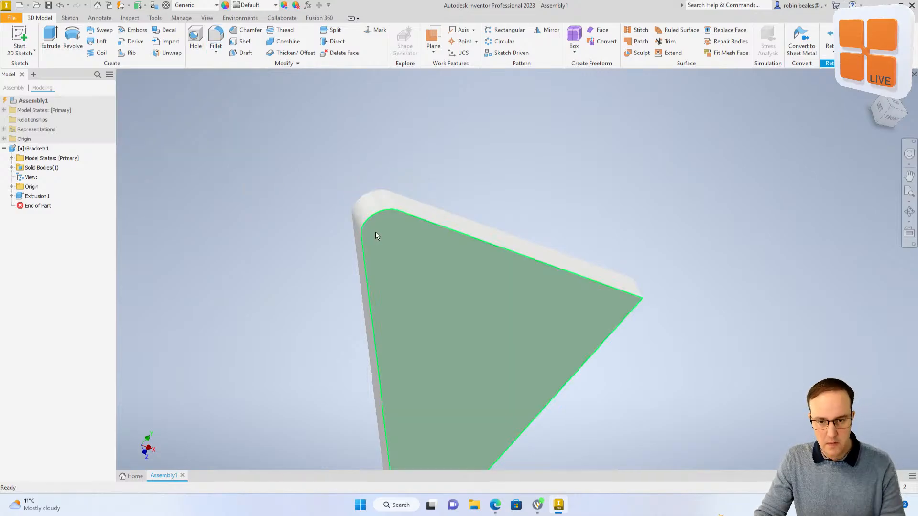
Assign the Aluminum 6061 material from the Inventor Material Library to the bracket
scroll(375, 232, "up", 3)
middle_click_drag(325, 264, 443, 289, "shift")
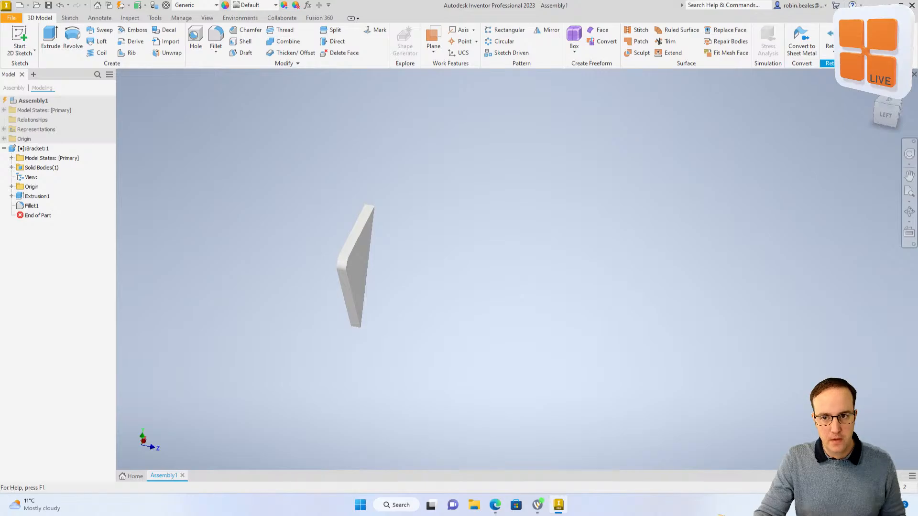
left_click(204, 5)
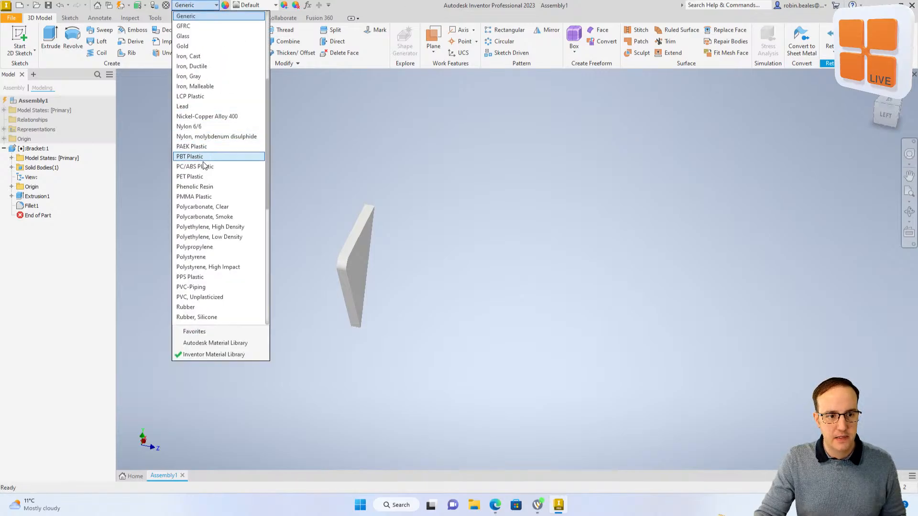
scroll(195, 272, "down", 3)
scroll(205, 274, "down", 1)
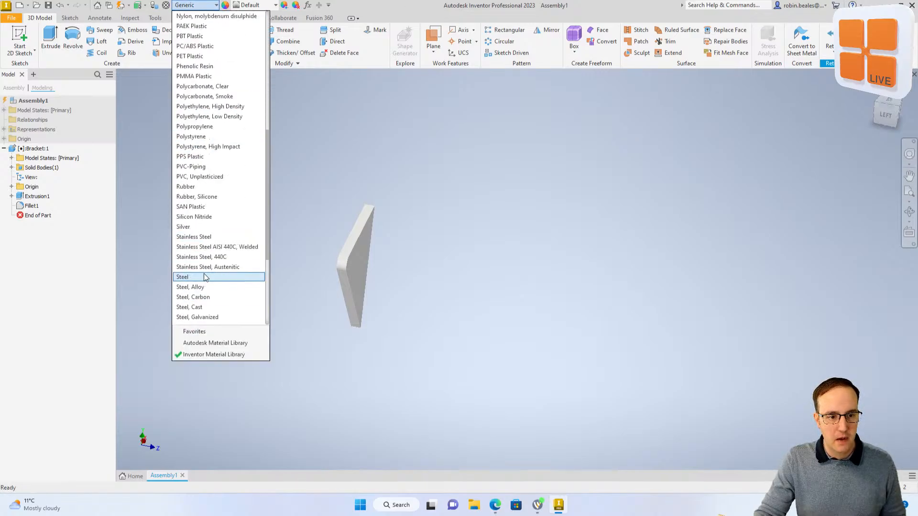
scroll(205, 249, "up", 3)
scroll(209, 62, "up", 7)
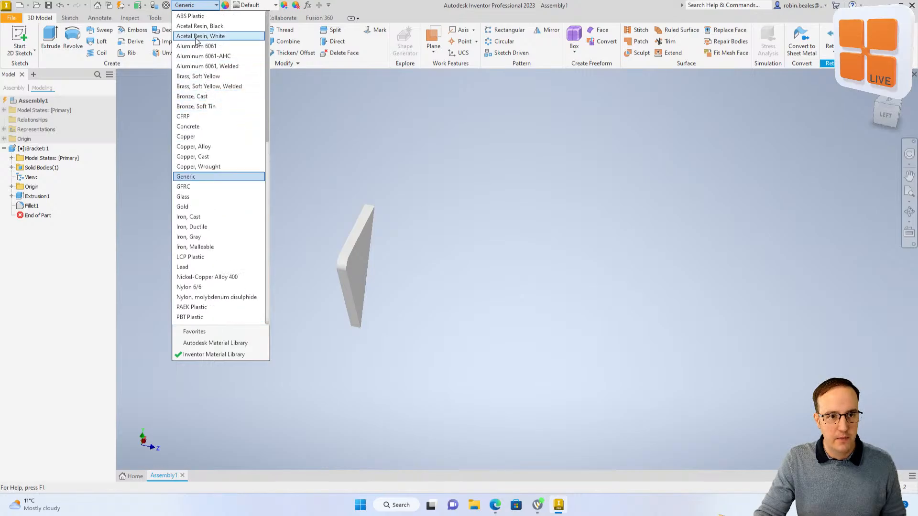
left_click(198, 49)
middle_click_drag(514, 256, 426, 209, "shift")
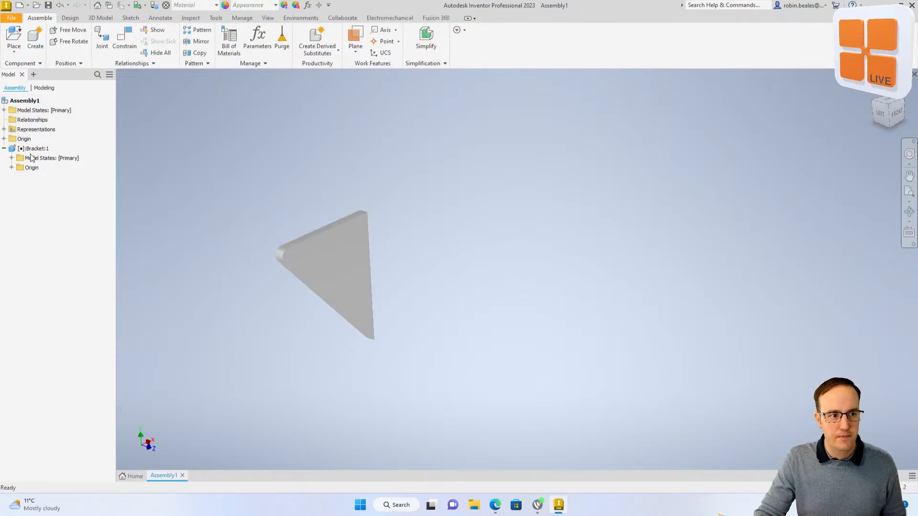
Add a second instance of the bracket beside the first and create a new in-place part named Shelf
left_click_drag(517, 275, 660, 335)
middle_click_drag(407, 225, 442, 263)
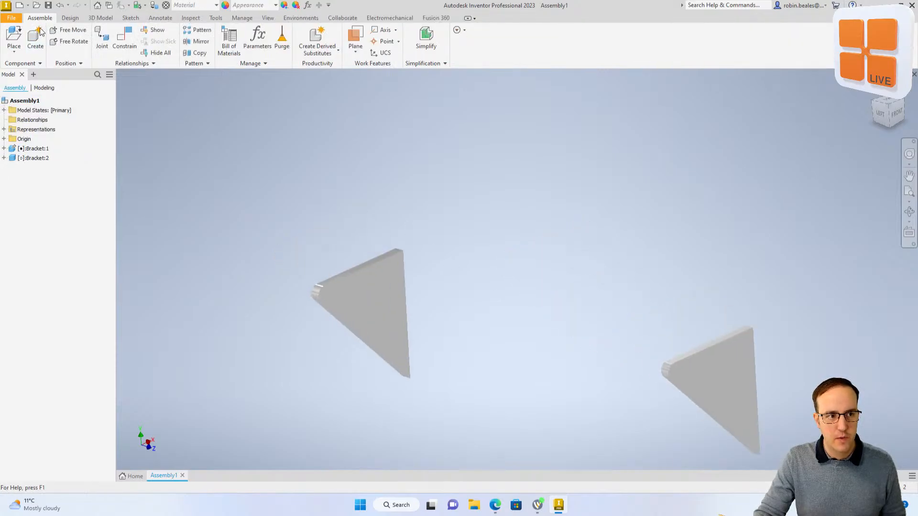
left_click(35, 39)
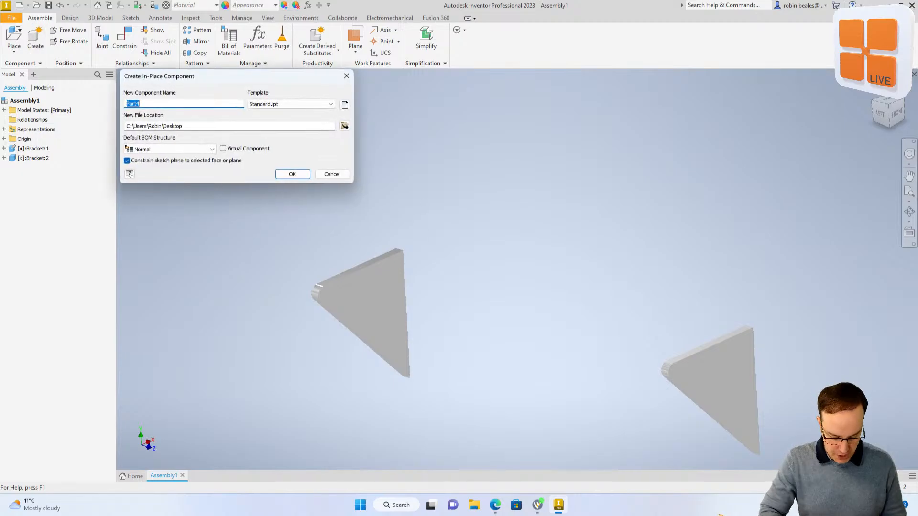
key("Return")
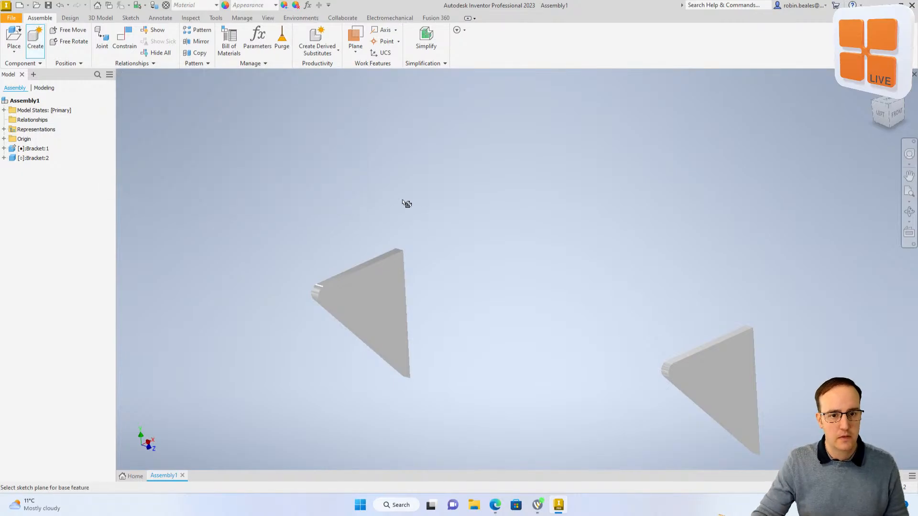
left_click(457, 240)
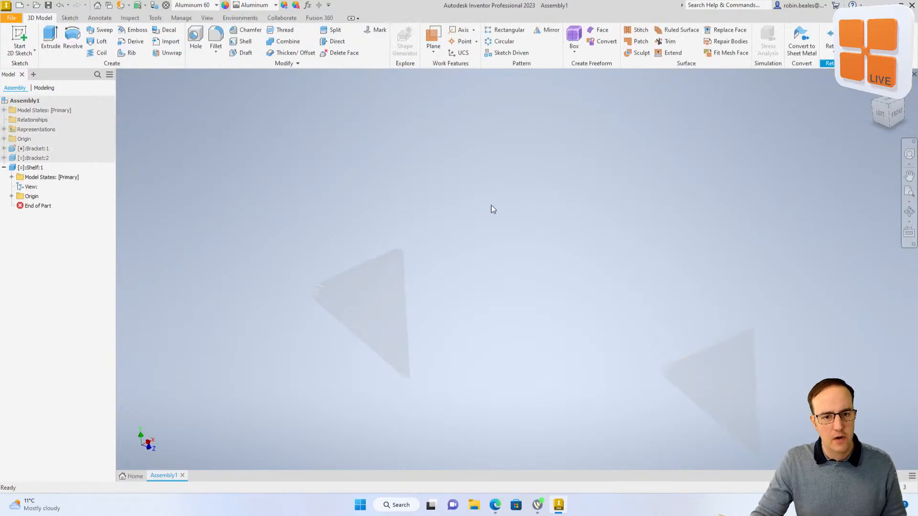
Sketch a center rectangle on the shelf's XZ plane, centred on the origin, 350 mm deep and 980 mm long
left_click(28, 32)
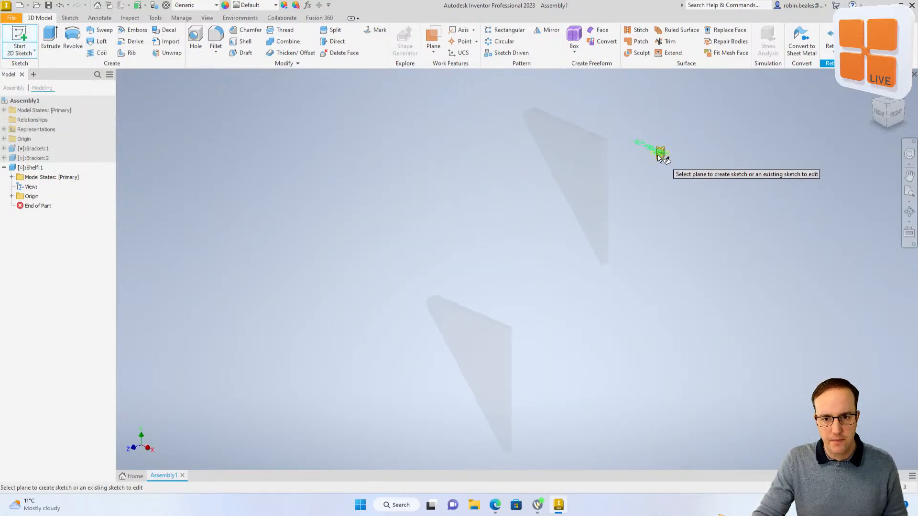
left_click(659, 154)
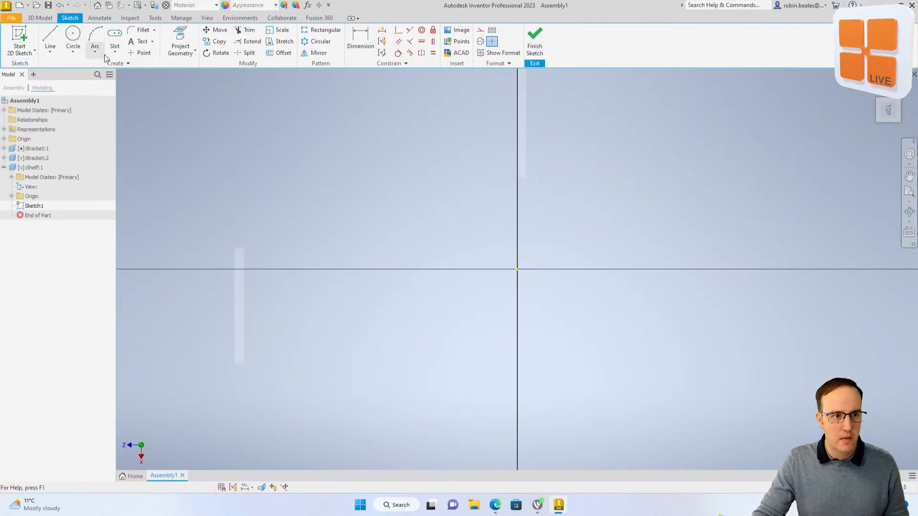
left_click(77, 52)
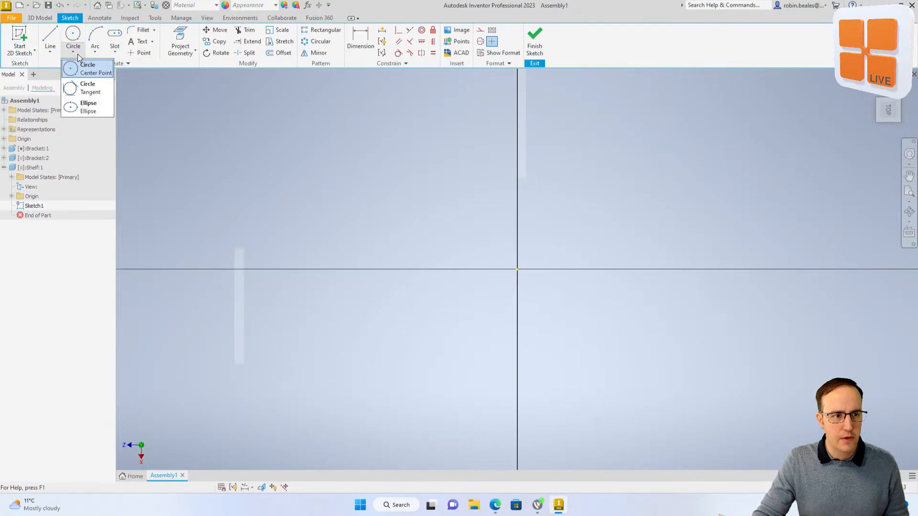
left_click(113, 52)
left_click(138, 109)
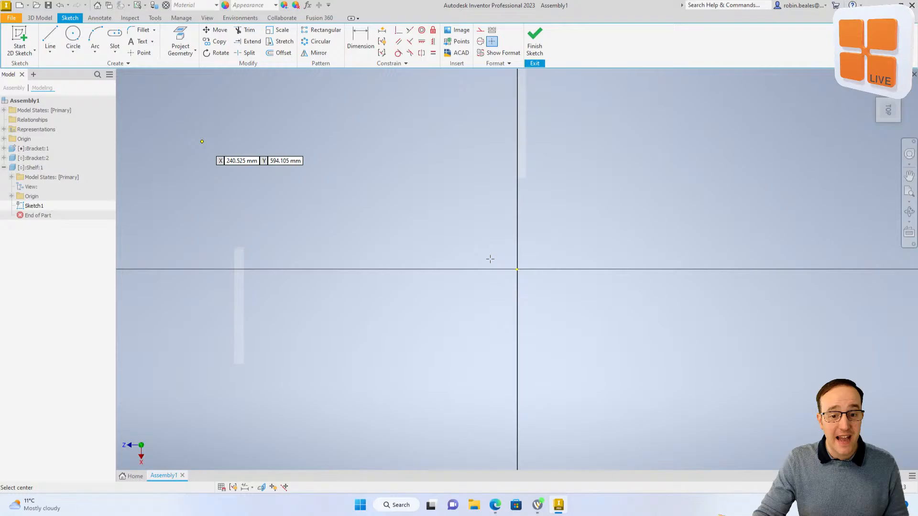
left_click(518, 269)
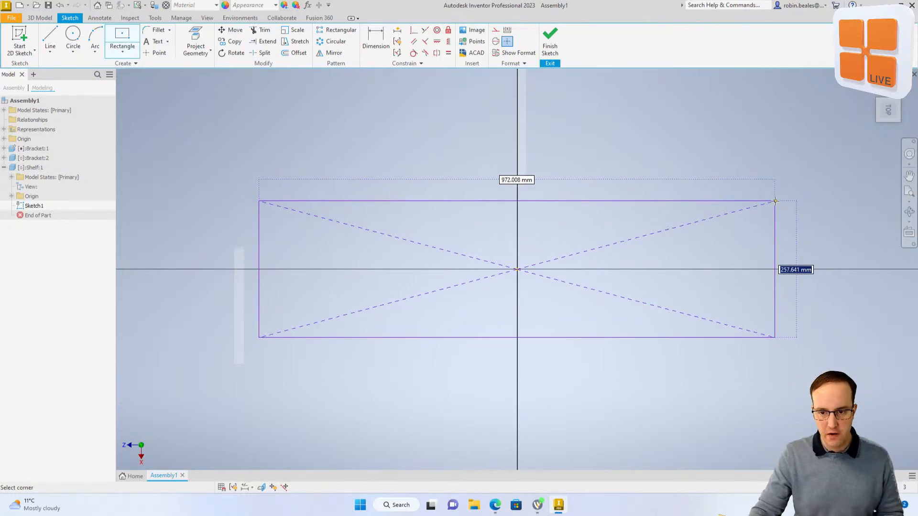
type("350")
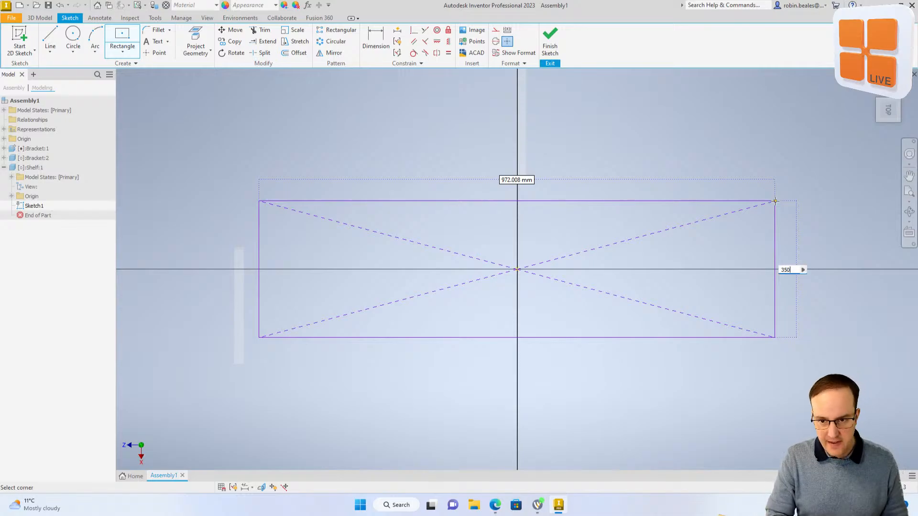
key("Tab")
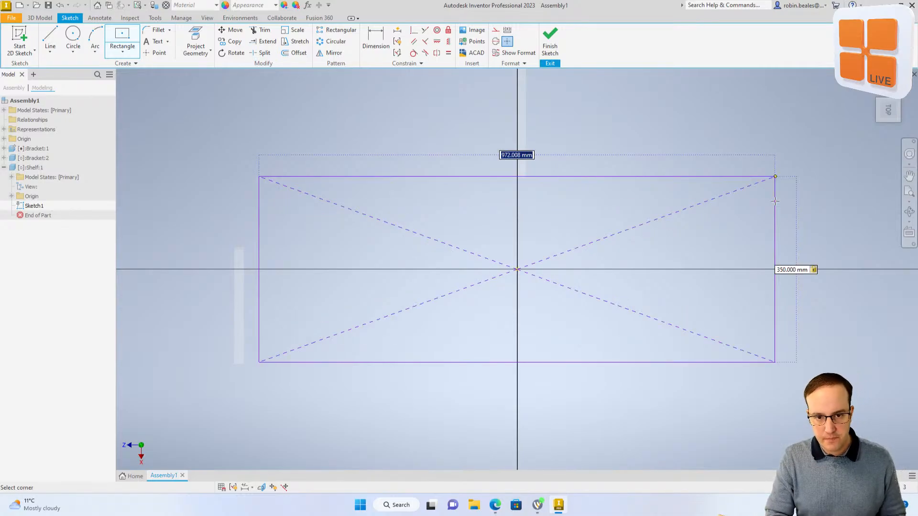
type("980")
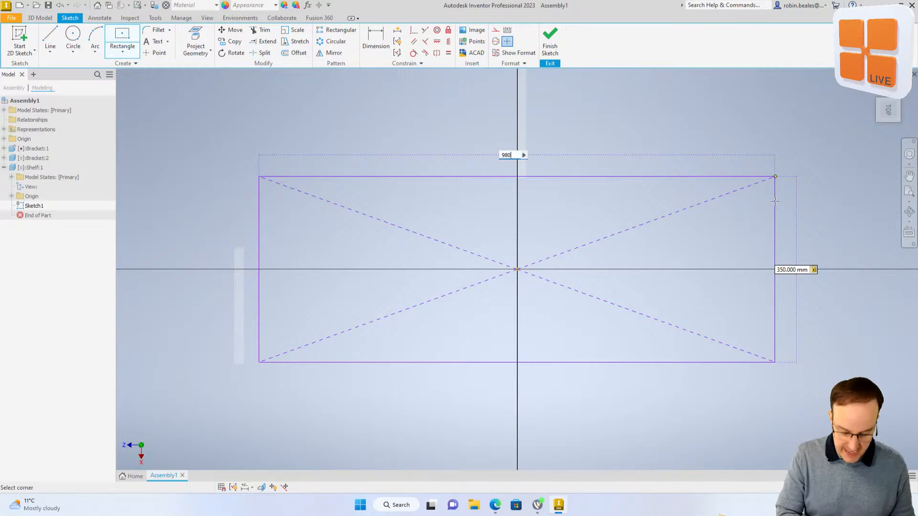
key("Return")
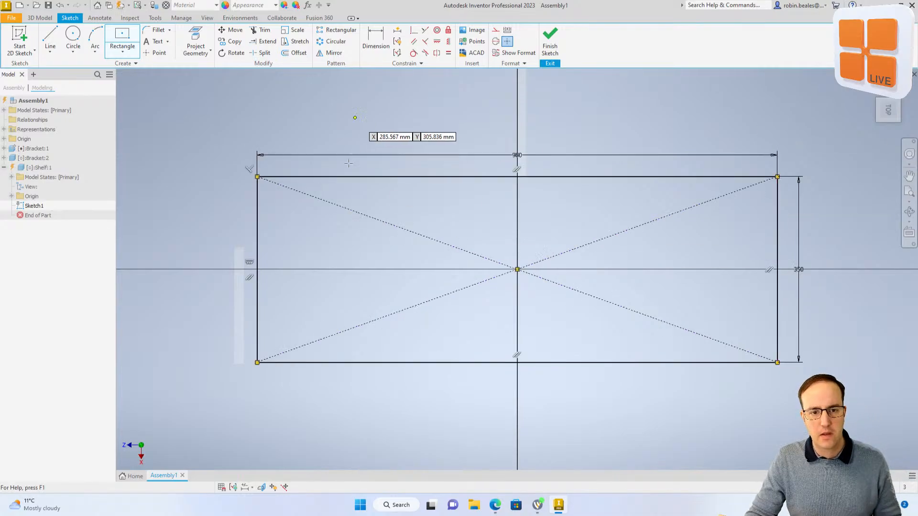
Finish the sketch and extrude the shelf rectangle 18 mm
right_click_drag(339, 187, 337, 209)
right_click(331, 164)
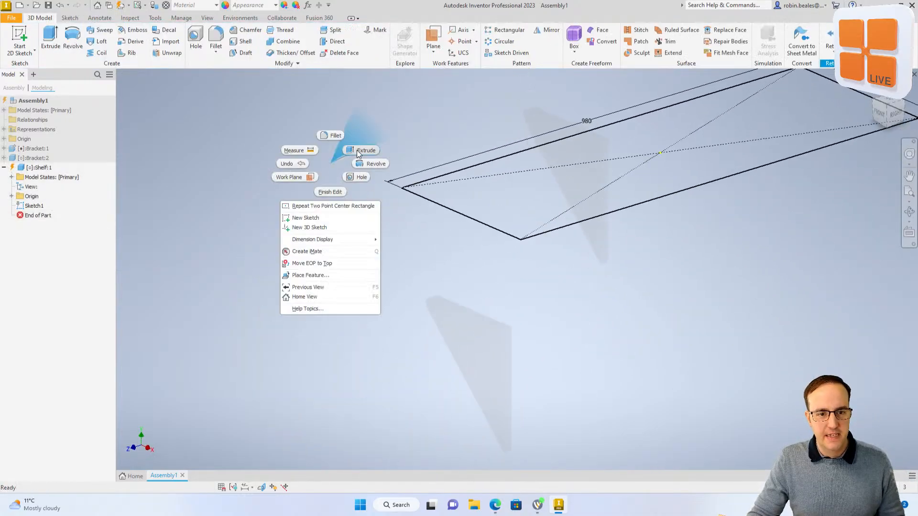
left_click(357, 151)
type("18")
key("Return")
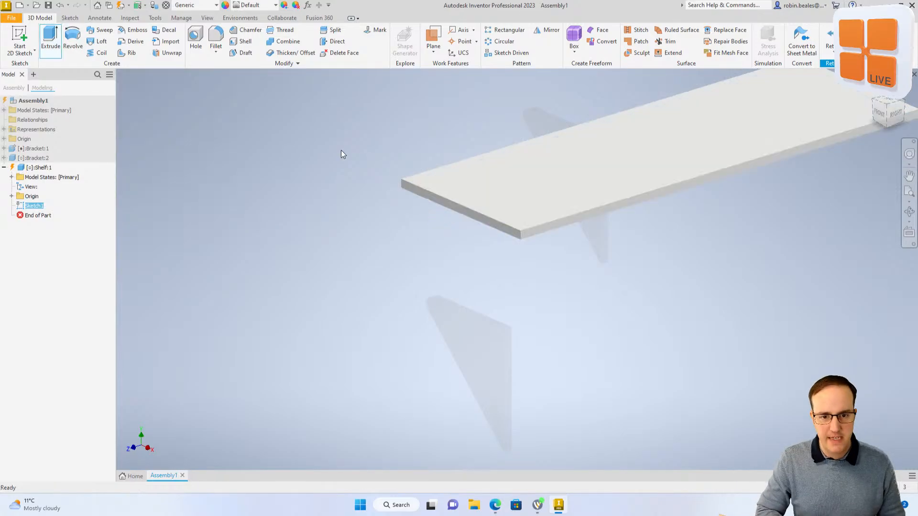
Assign the Aluminum 6061 material to the shelf and return to the assembly
left_click(201, 5)
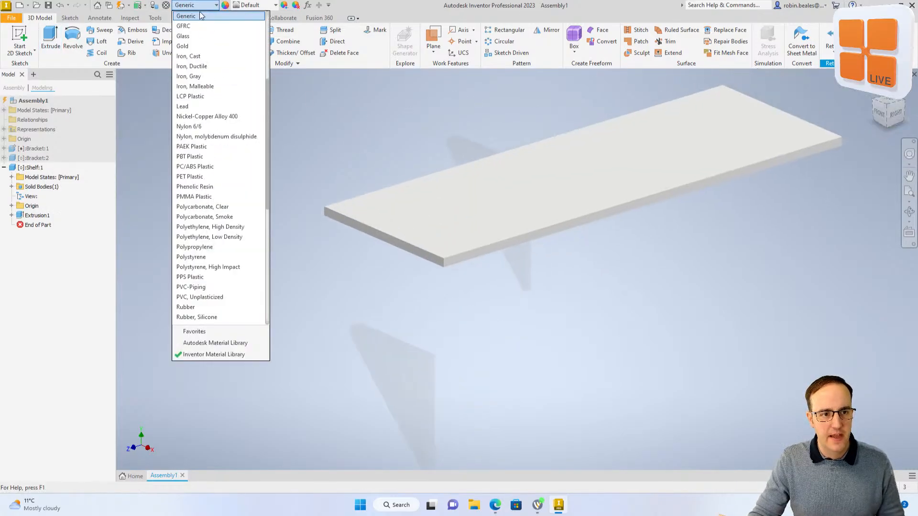
left_click(200, 46)
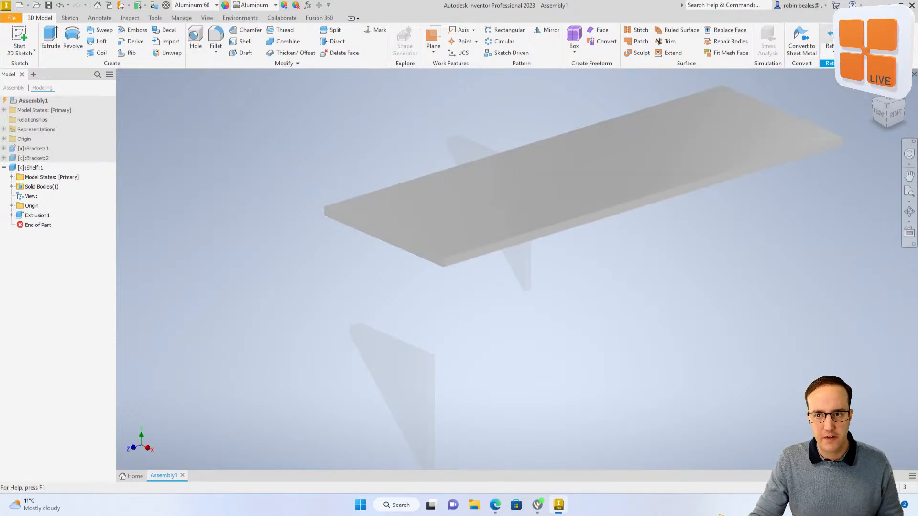
left_click(830, 40)
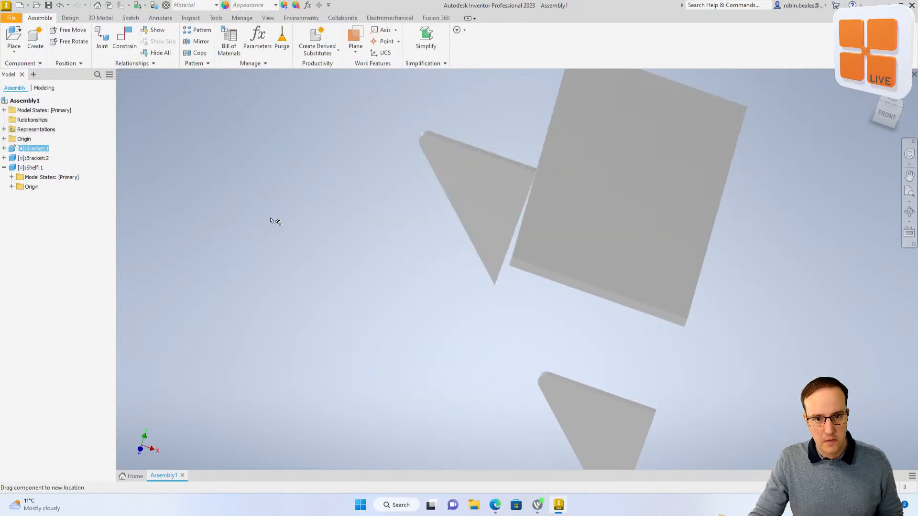
Unground the first bracket so it can move freely
left_click(470, 165)
right_click(27, 148)
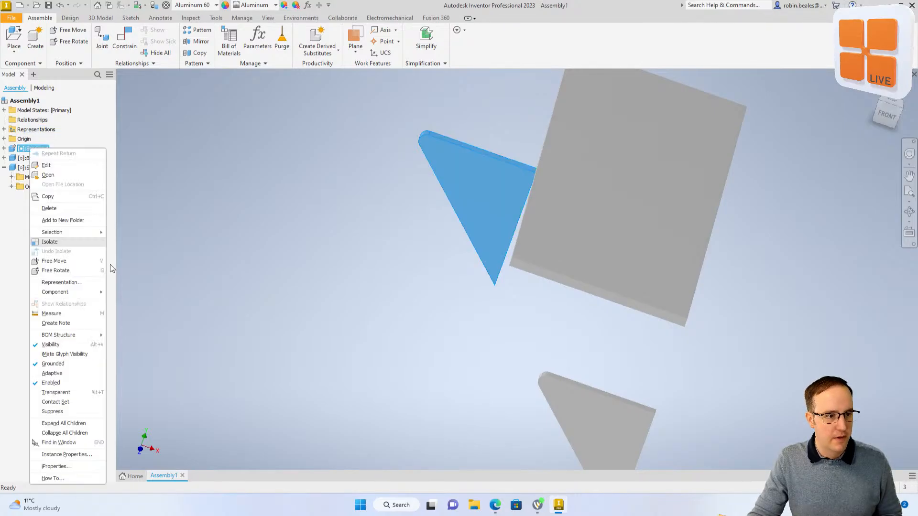
left_click(67, 364)
left_click(192, 308)
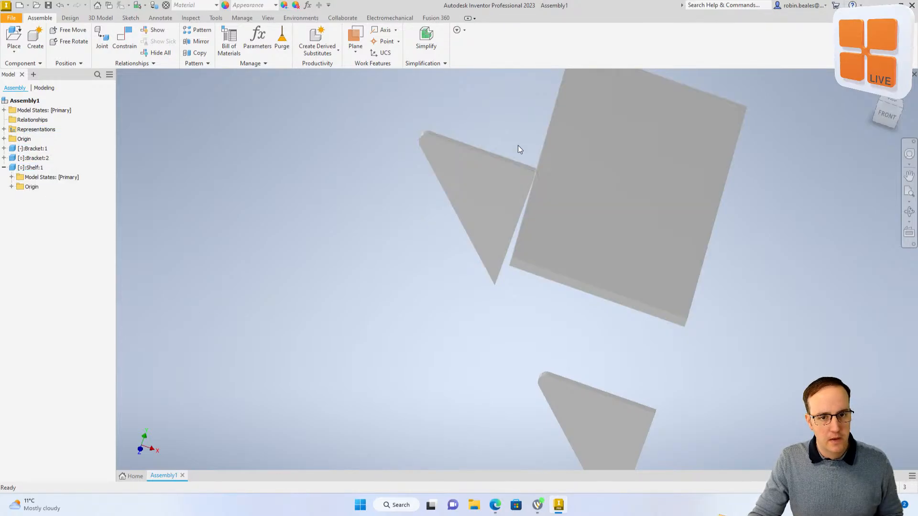
Reposition the two brackets and the shelf so both brackets hang clear below the shelf
left_click_drag(441, 142, 537, 346)
left_click_drag(589, 408, 371, 372)
left_click(558, 244)
middle_click_drag(558, 244, 548, 144, "shift")
left_click_drag(574, 199, 591, 227)
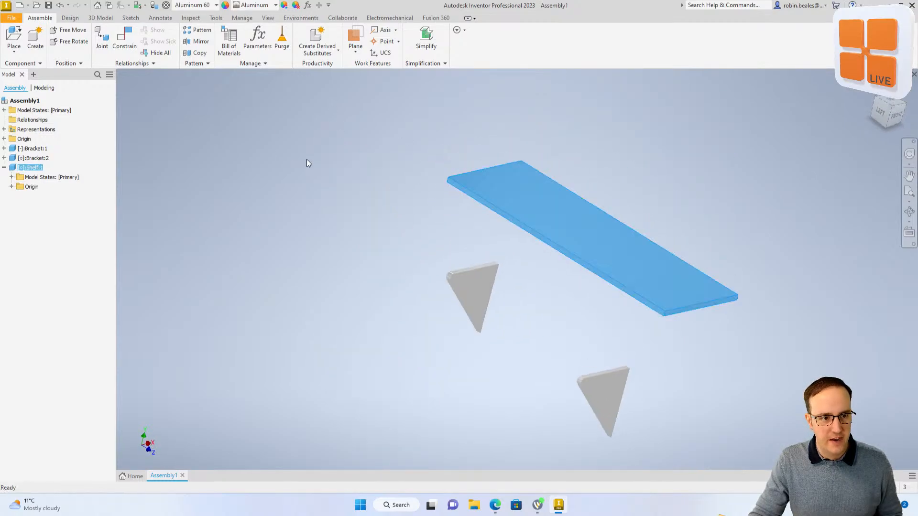
Mate the shelf's YZ plane to the assembly's YZ plane with 0 mm offset
middle_click_drag(307, 159, 236, 156)
key("c")
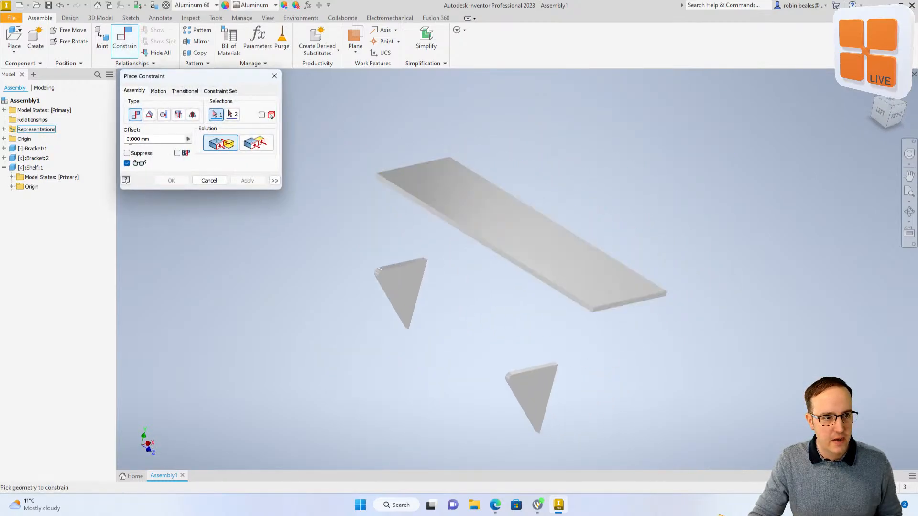
left_click_drag(193, 81, 197, 102)
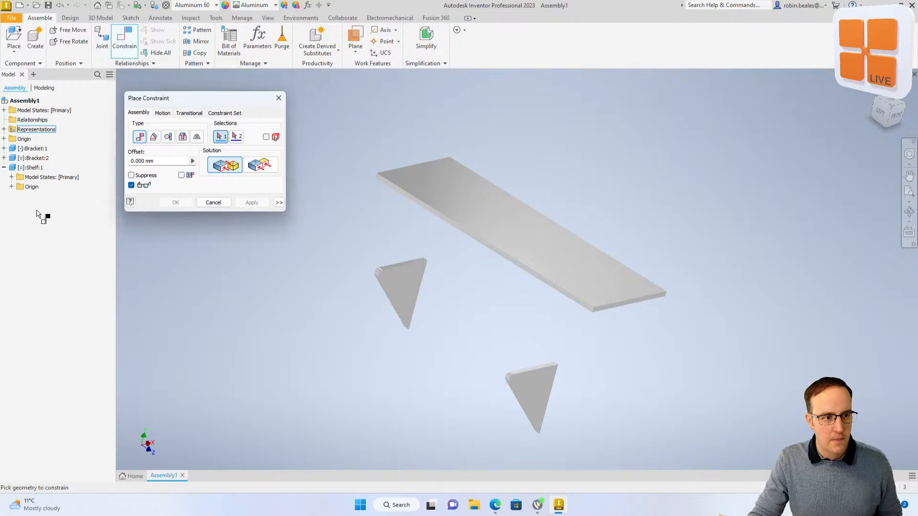
left_click(12, 186)
left_click(4, 138)
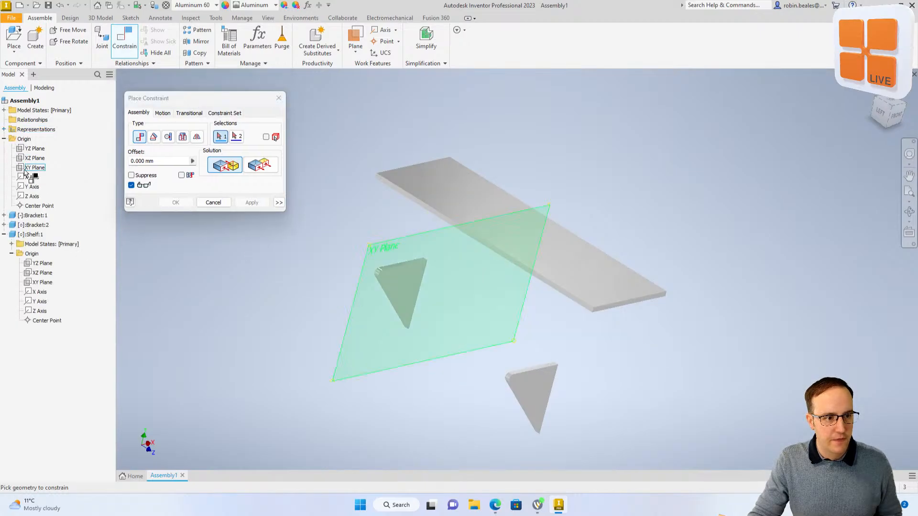
left_click(43, 264)
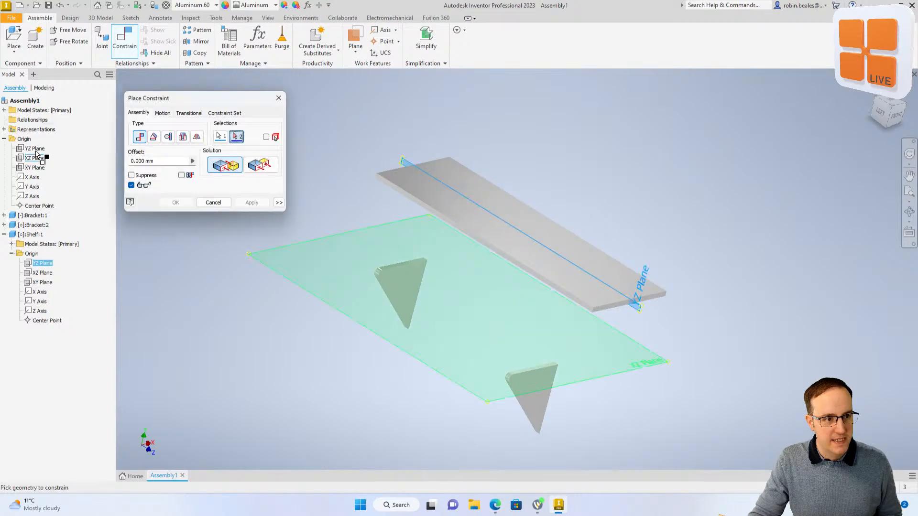
left_click(34, 149)
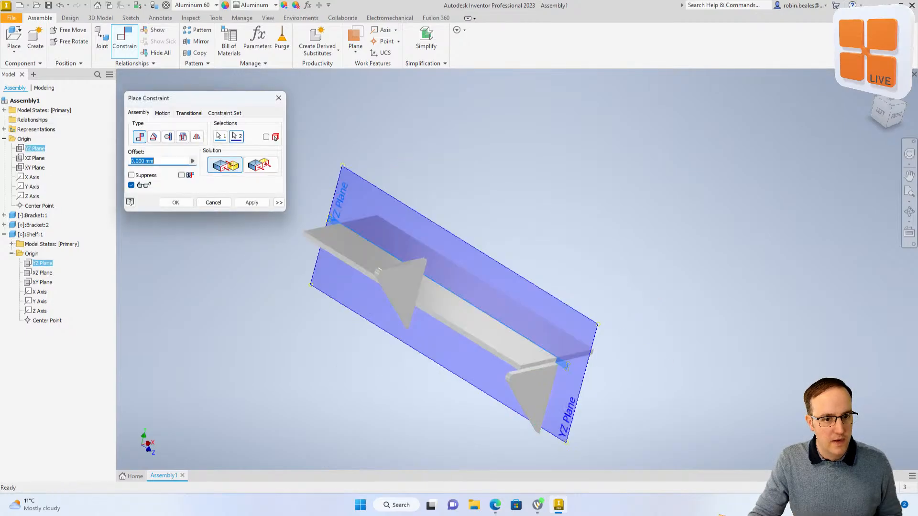
left_click(252, 202)
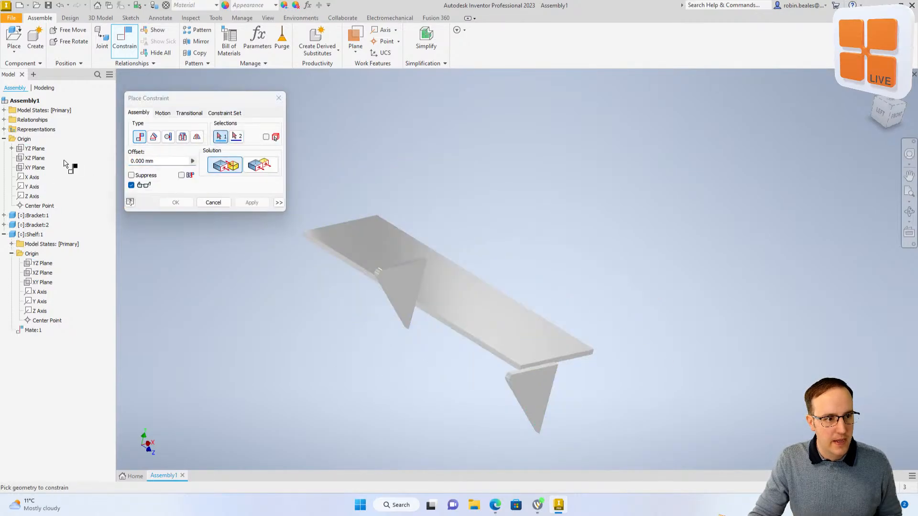
Mate the assembly's XZ plane to the shelf's XZ plane with 0 mm offset
left_click(36, 158)
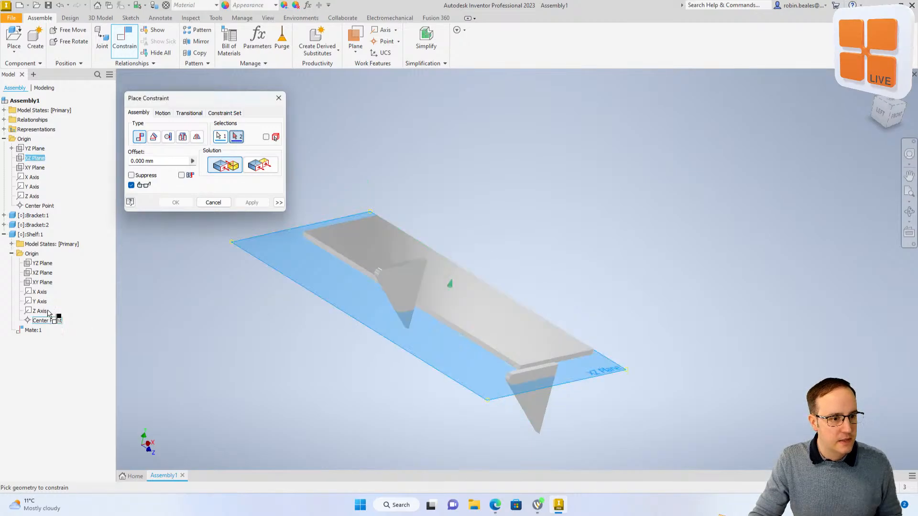
left_click(43, 272)
left_click(251, 203)
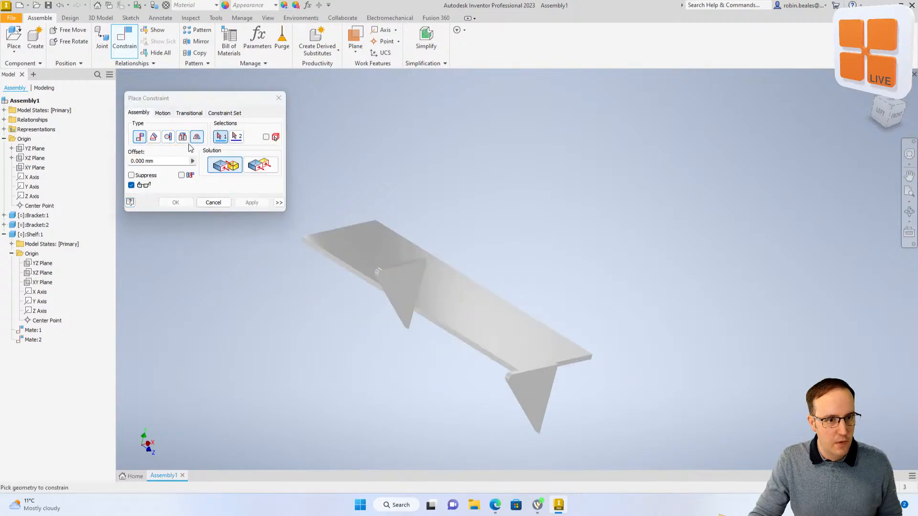
Constrain the shelf's XY plane flush with the assembly's XY plane at 0 mm offset and end constraint placement
left_click(258, 165)
left_click(45, 168)
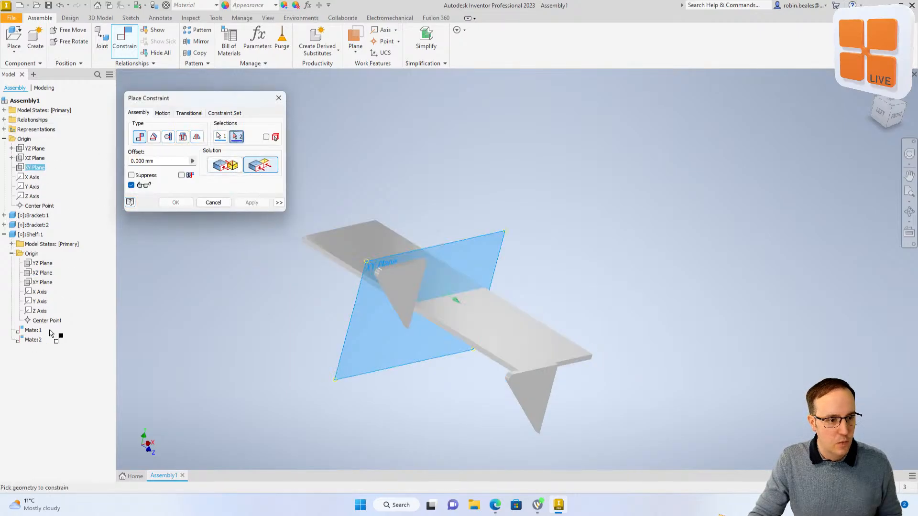
left_click(41, 282)
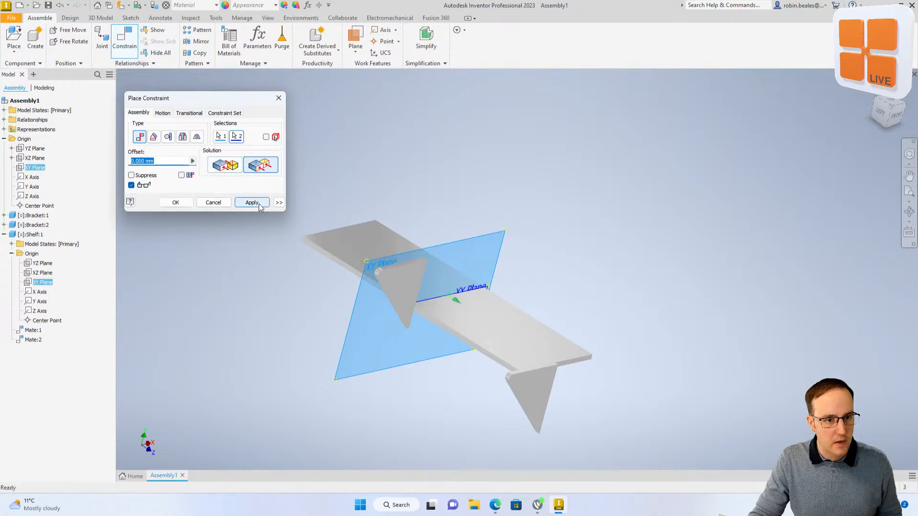
left_click(251, 202)
key("Escape")
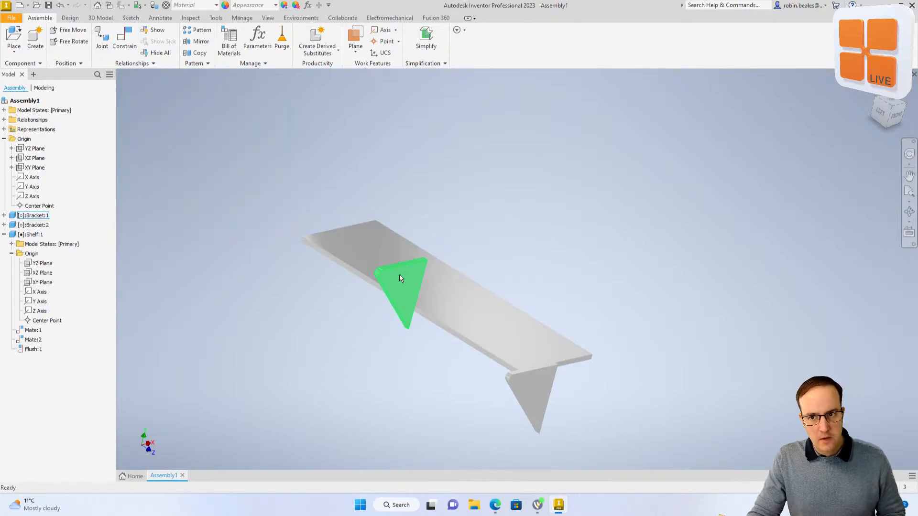
Move Bracket:1 clear of the shelf and mate its top face to the shelf's underside with 0 mm offset
left_click_drag(396, 273, 253, 213)
left_click(132, 39)
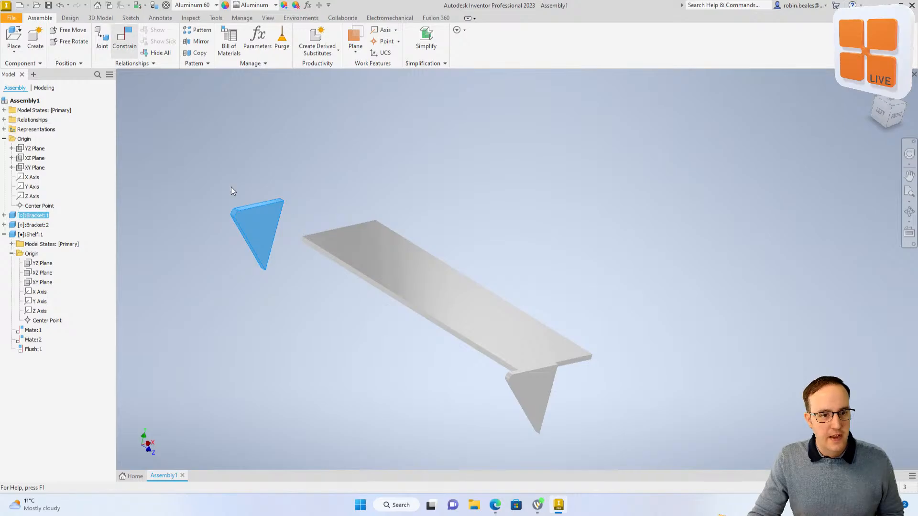
middle_click_drag(282, 187, 310, 214, "shift")
scroll(268, 236, "down", 5)
left_click(285, 254)
scroll(301, 256, "up", 6)
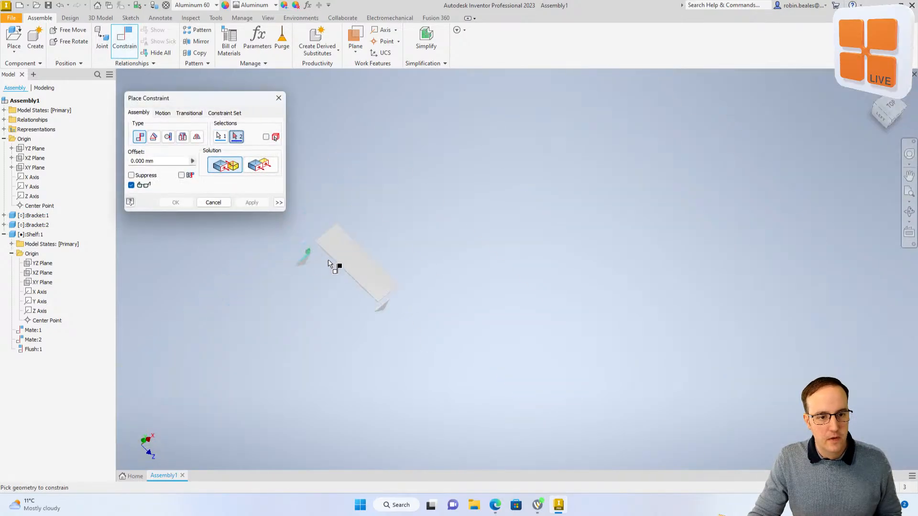
middle_click_drag(332, 264, 383, 209, "shift")
scroll(287, 337, "down", 4)
left_click(406, 191)
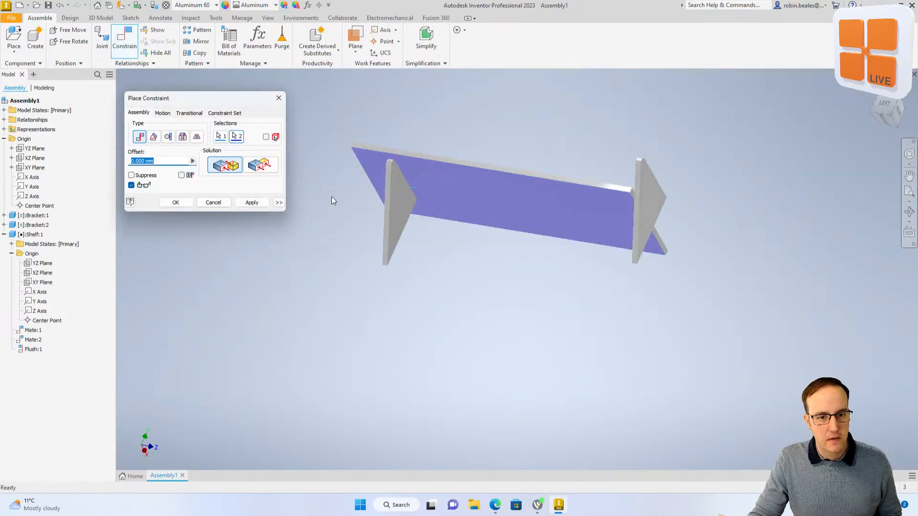
left_click(251, 203)
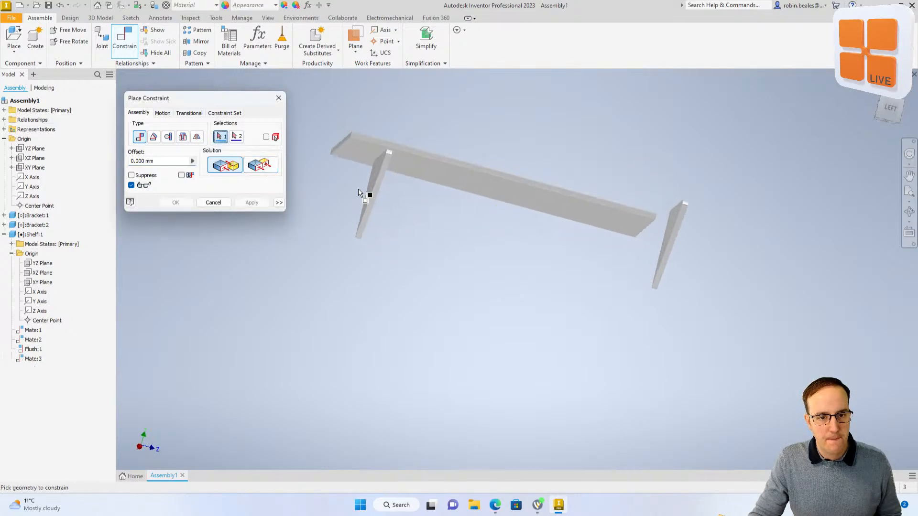
Constrain Bracket:1's outer side face flush with the nearest shelf end face at an offset of 100 mm
scroll(373, 186, "down", 5)
left_click(366, 185)
left_click(260, 165)
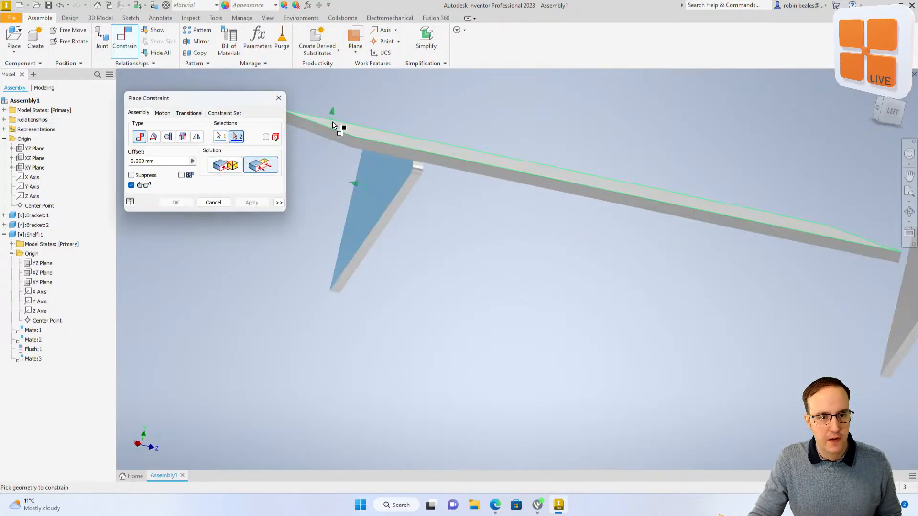
left_click(322, 138)
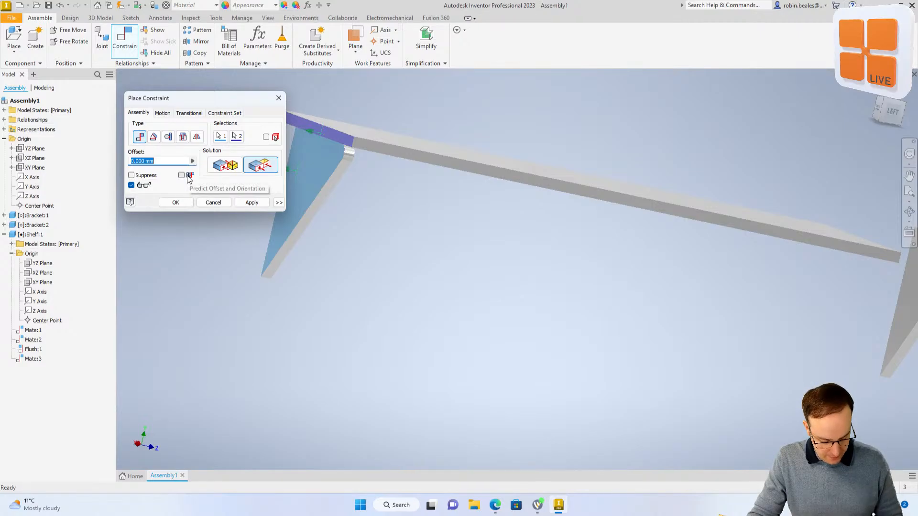
type("100")
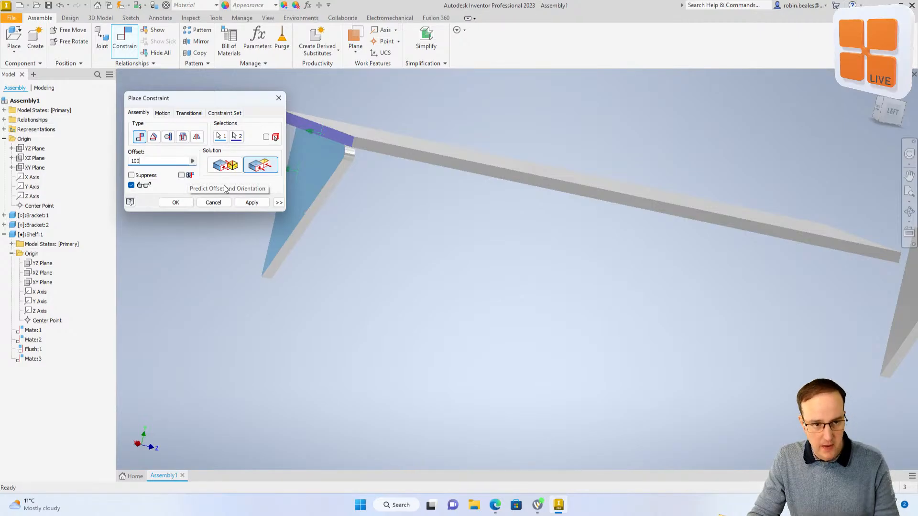
left_click(252, 202)
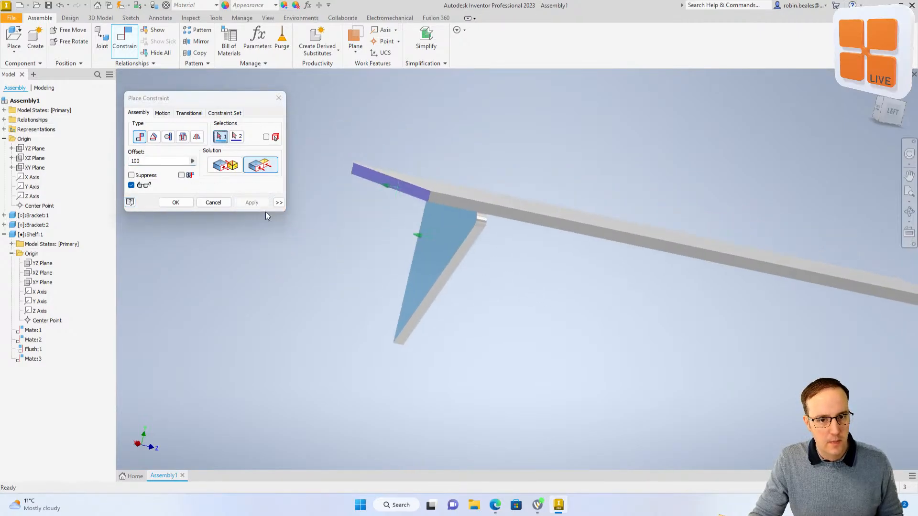
Constrain Bracket:1's narrow back face flush with the shelf's long rear edge face at 0 mm offset
middle_click_drag(389, 268, 618, 291, "shift")
scroll(707, 254, "down", 3)
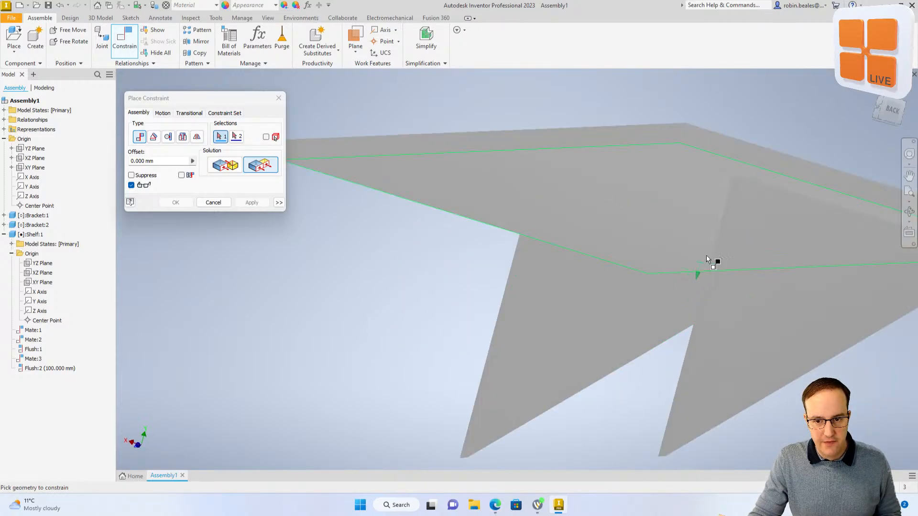
left_click(723, 225)
left_click(653, 127)
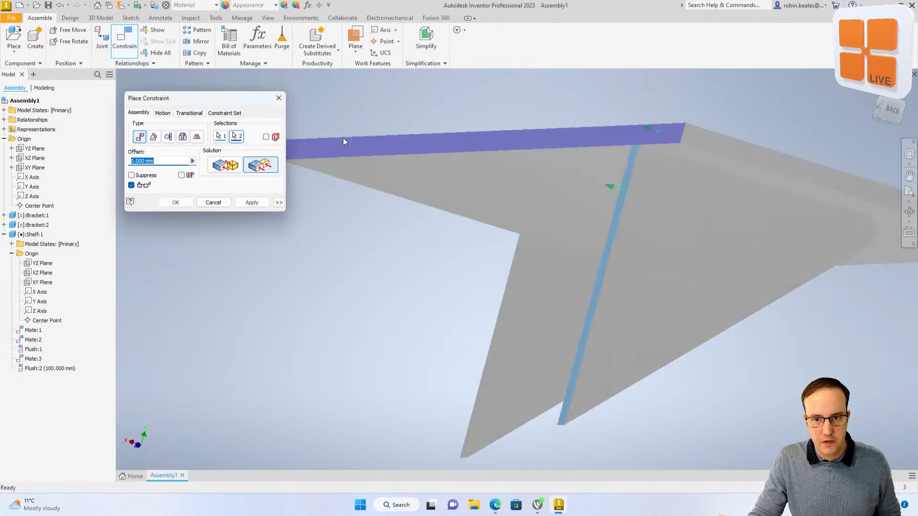
left_click(250, 205)
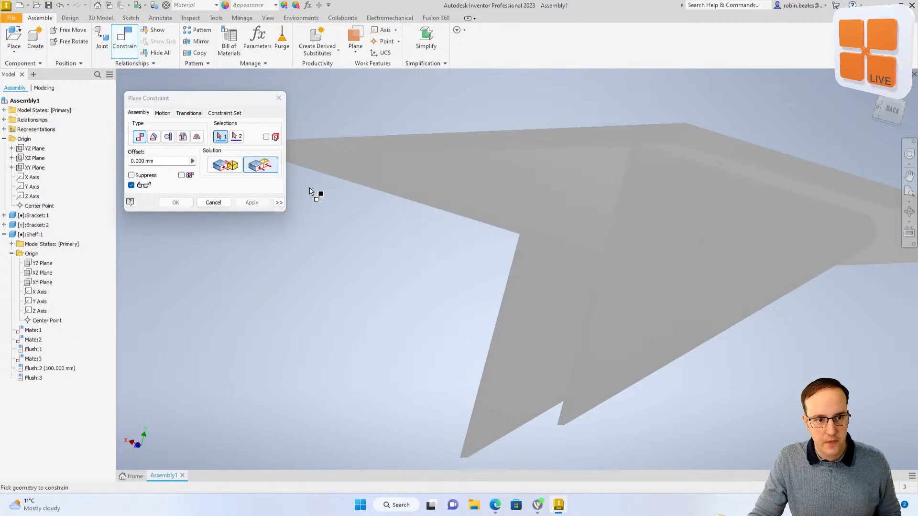
Constrain Bracket:2's narrow back face flush with Bracket:1's back face at 0 mm offset
left_click(505, 297)
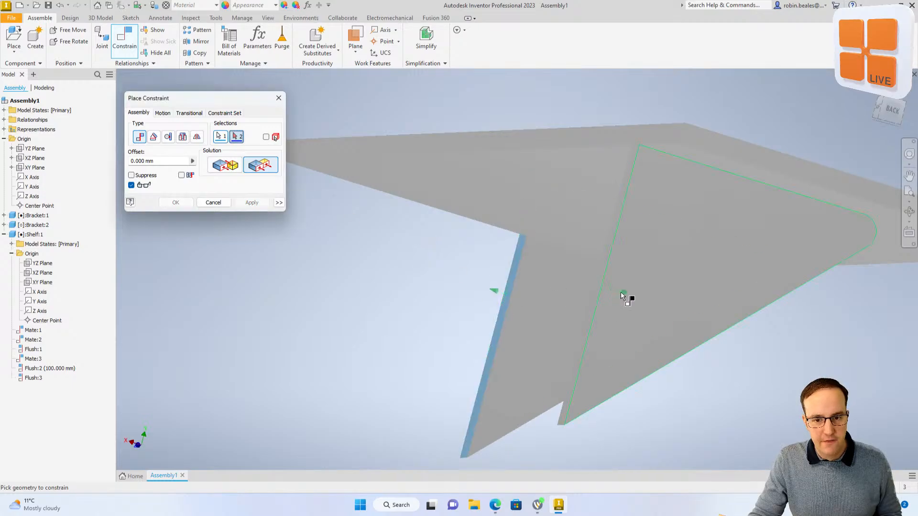
left_click(594, 292)
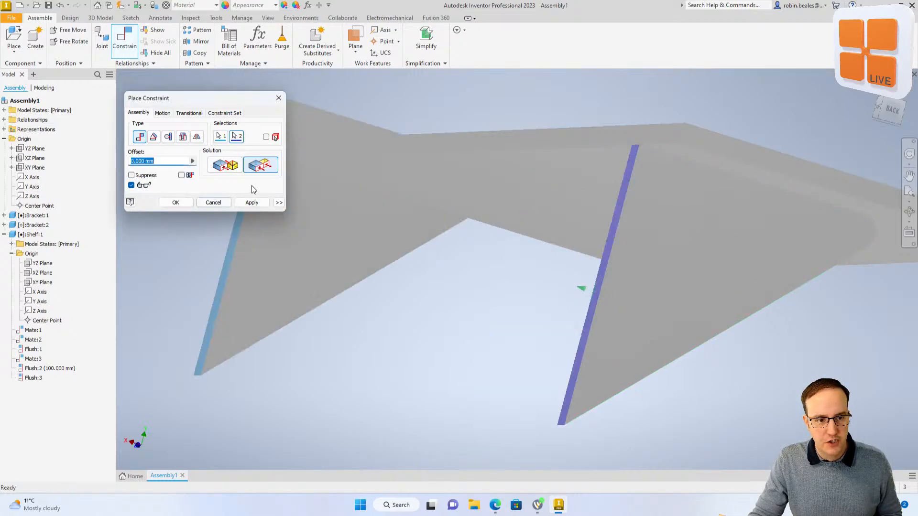
left_click(252, 203)
Constrain Bracket:2's outer side face flush with the shelf's other end face at an offset of 100 mm
key("F6")
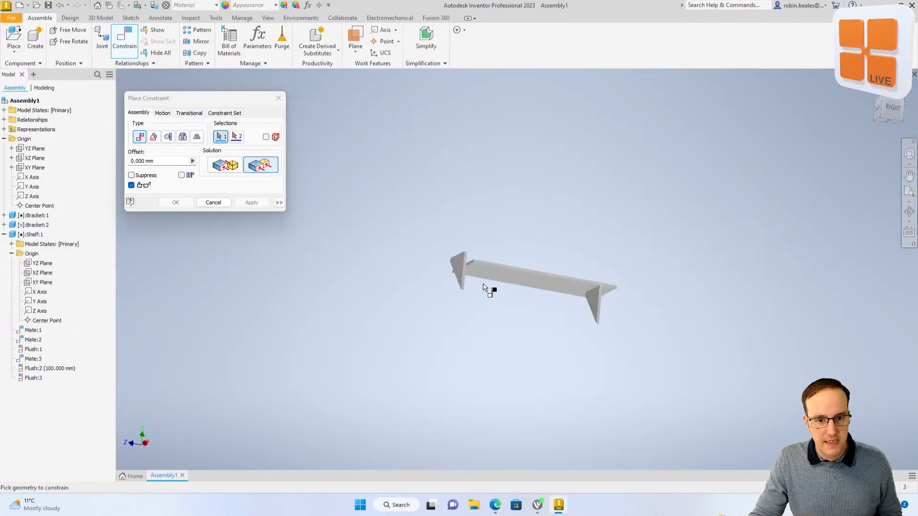
middle_click_drag(466, 250, 477, 276, "shift")
scroll(484, 301, "up", 3)
scroll(481, 283, "down", 7)
middle_click_drag(482, 433, 408, 290)
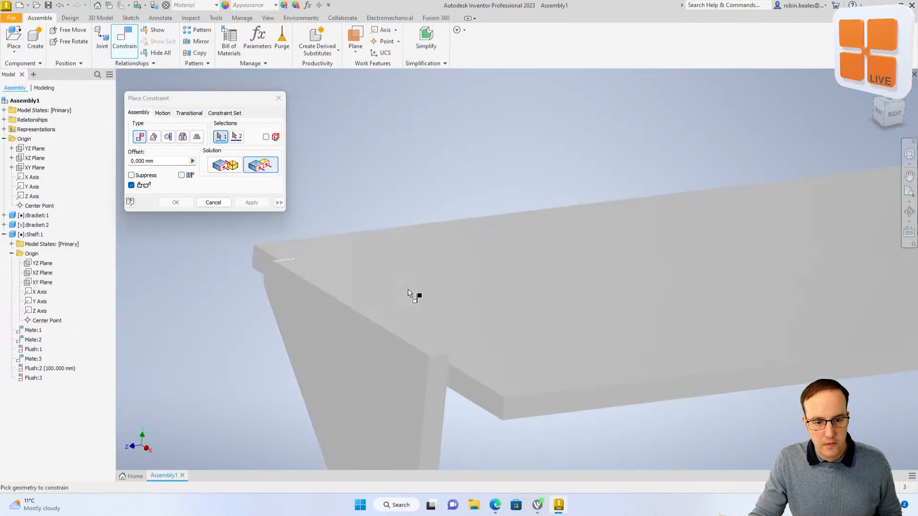
scroll(408, 290, "down", 3)
scroll(336, 392, "up", 4)
left_click(351, 415)
scroll(363, 419, "down", 2)
left_click(364, 418)
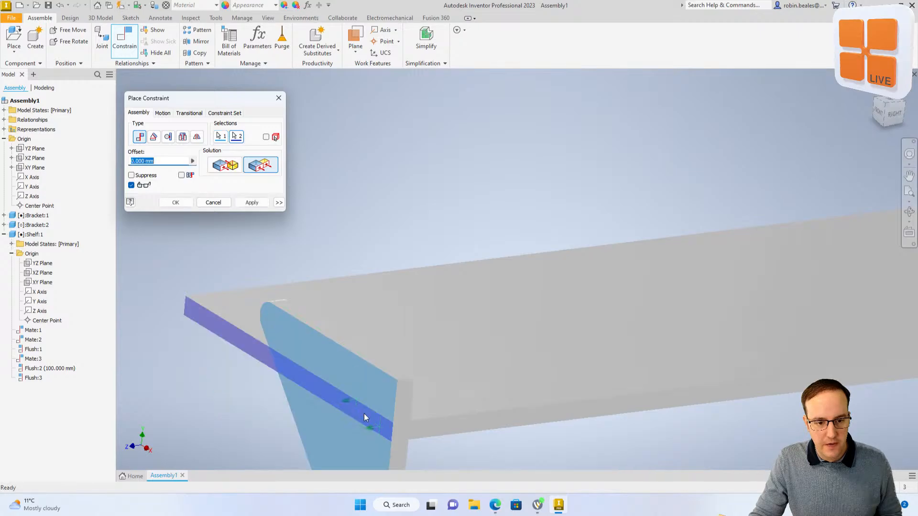
type("100")
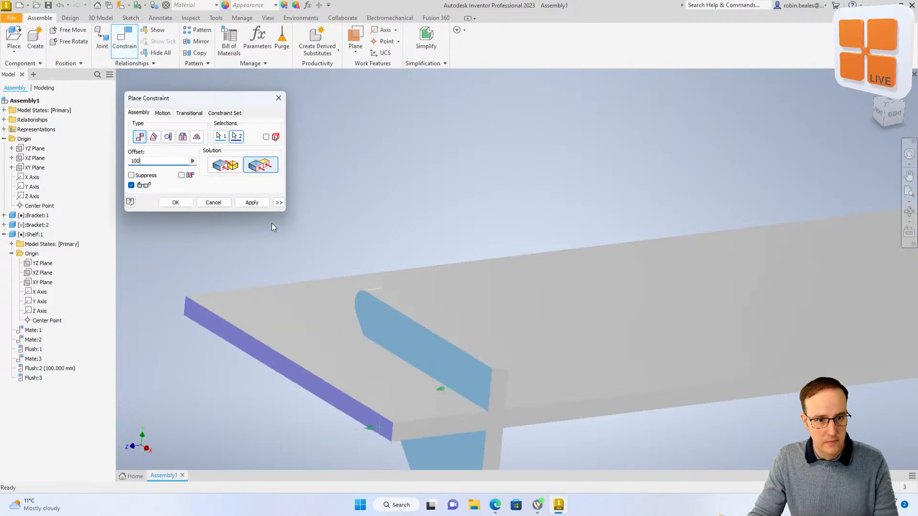
left_click(250, 202)
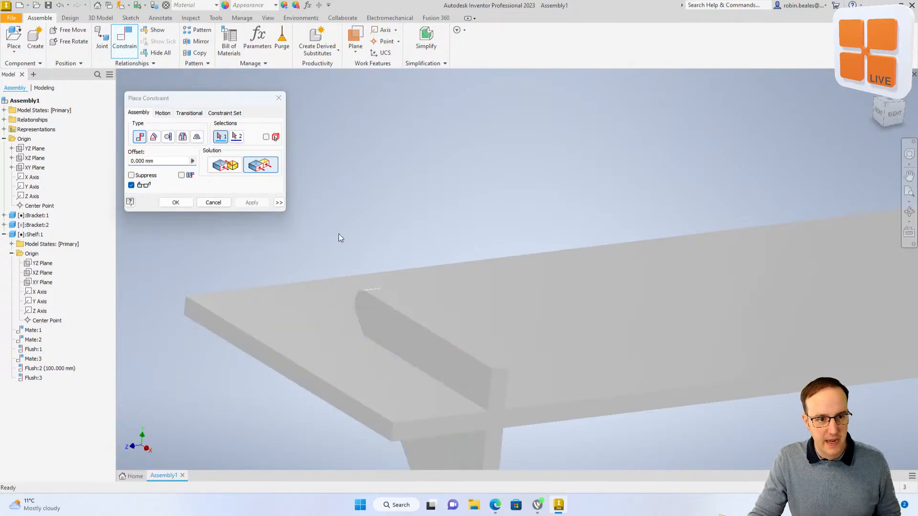
Mate Bracket:2's top face to the shelf's underside with 0 mm offset and end constraint placement
left_click(454, 342)
middle_click_drag(529, 352, 713, 293, "shift")
left_click(493, 324)
left_click(252, 203)
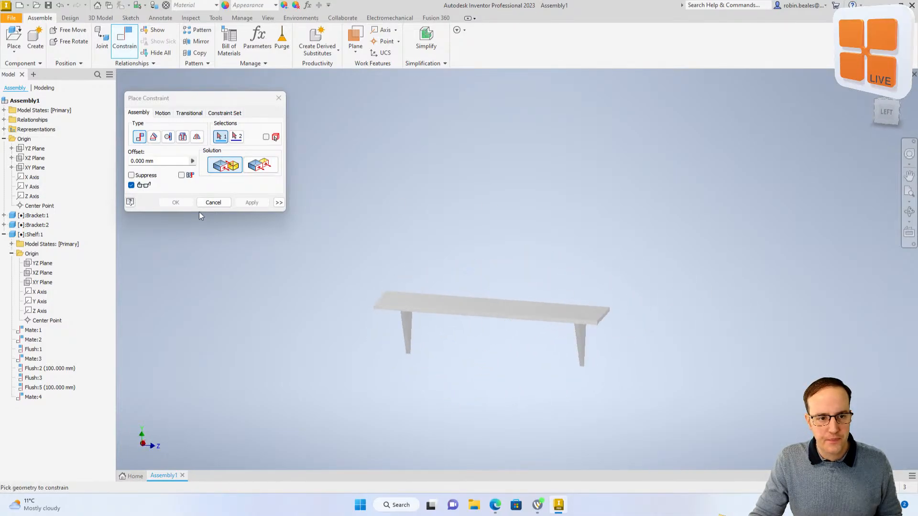
key("Escape")
middle_click_drag(357, 260, 466, 311, "shift")
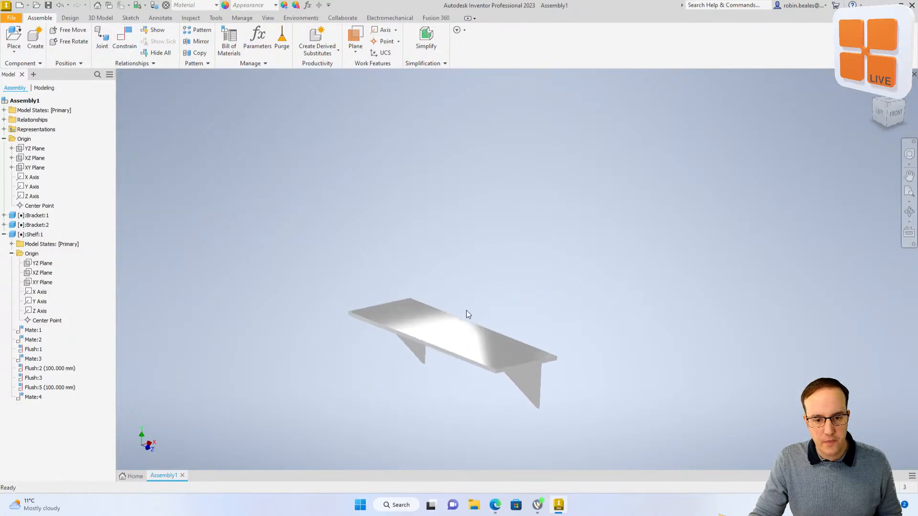
Save the assembly on the Desktop as Assembly1, including its component files
left_click(49, 6)
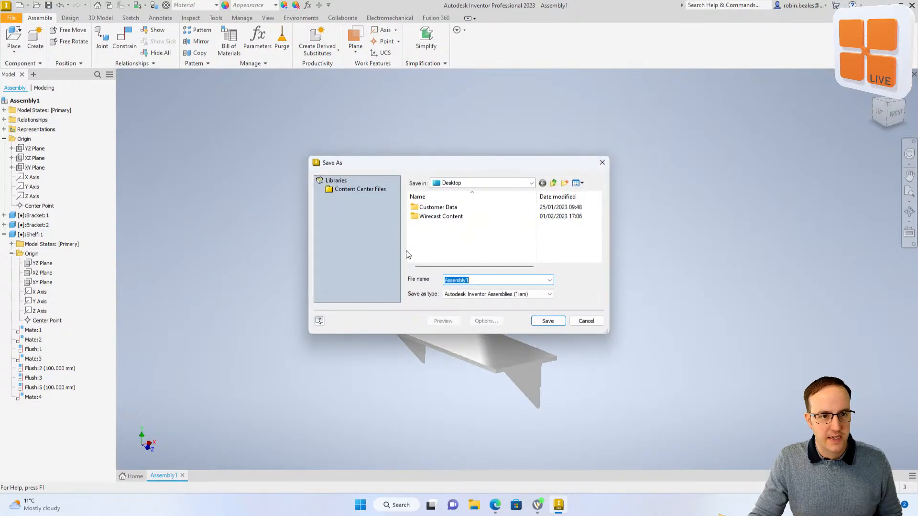
left_click(559, 323)
left_click(563, 176)
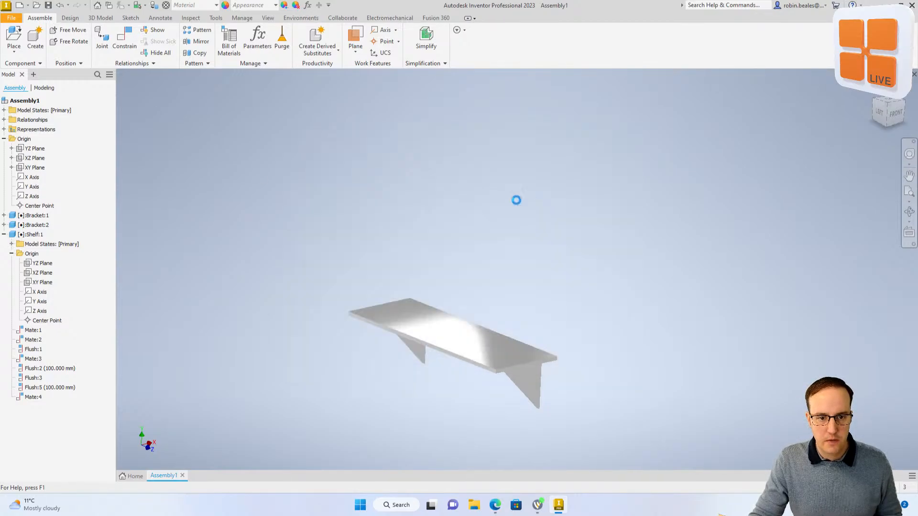
Create a single point static stress analysis study with Bonded contacts and a 0.100 mm contact tolerance
left_click(301, 17)
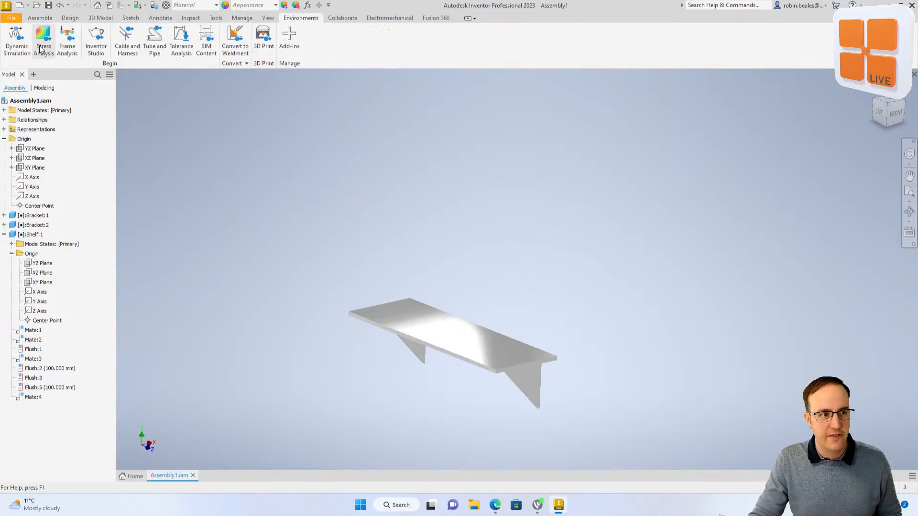
left_click(42, 48)
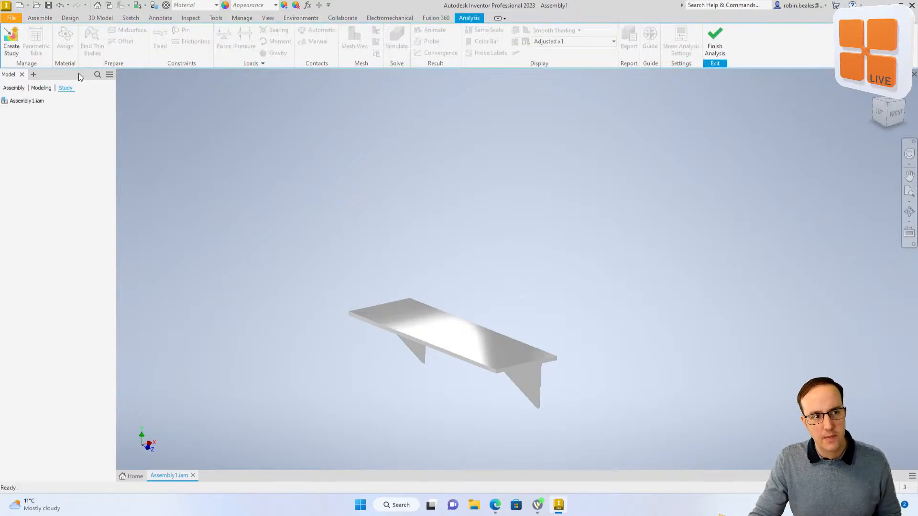
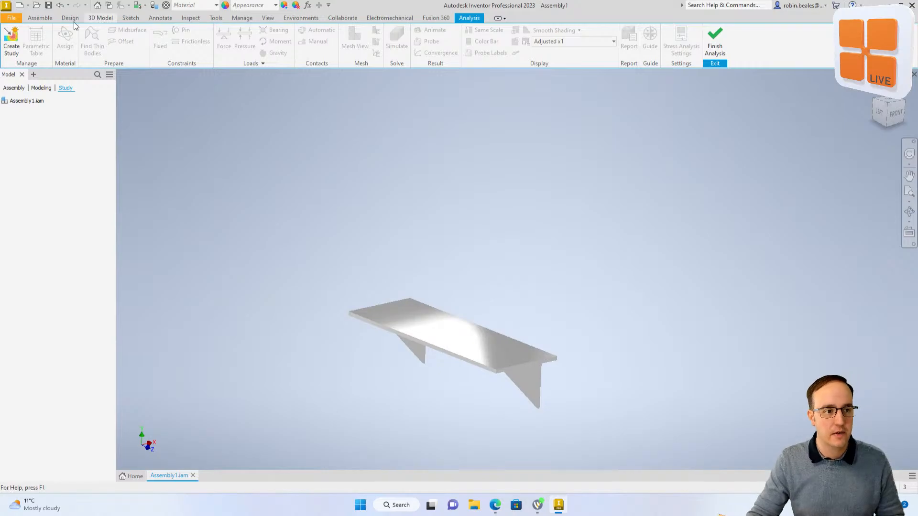
left_click(12, 41)
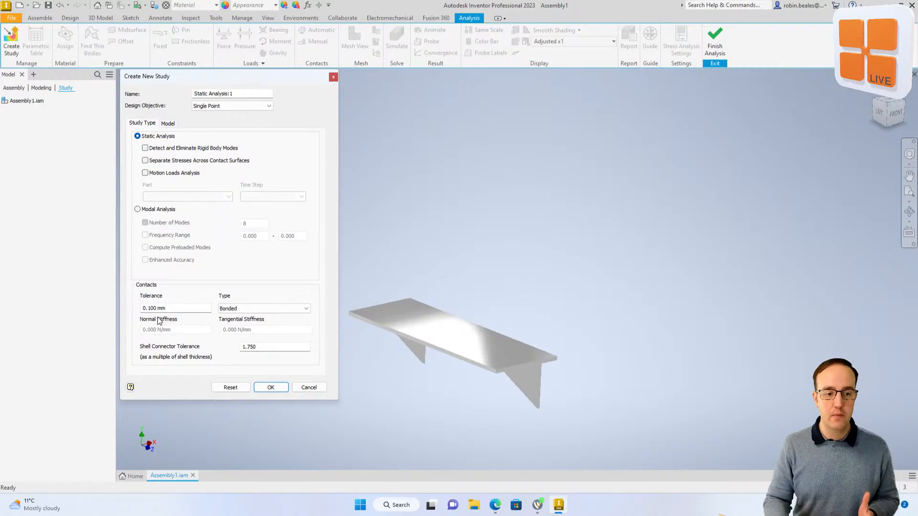
left_click_drag(194, 308, 110, 305)
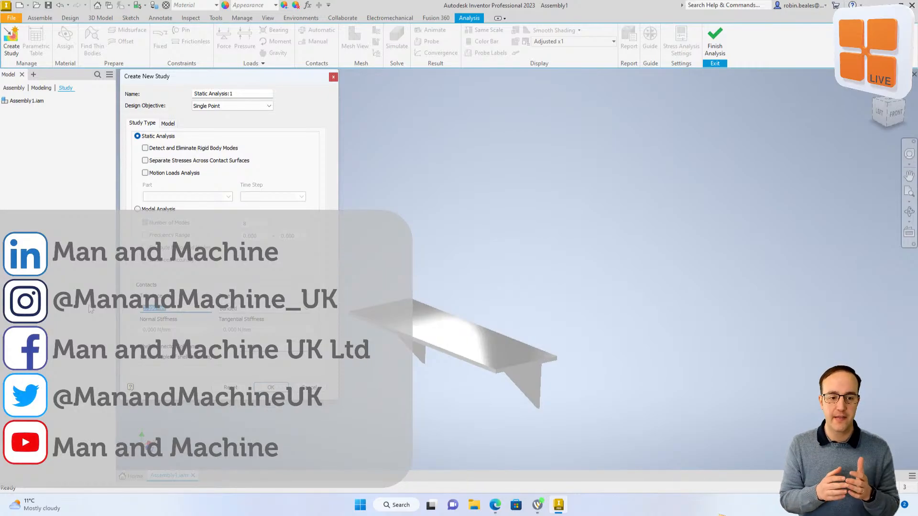
left_click(246, 307)
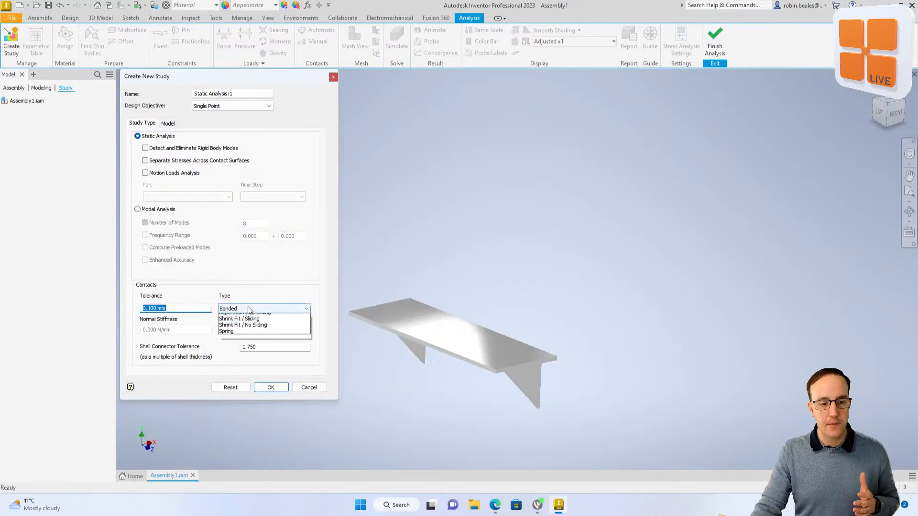
left_click(249, 312)
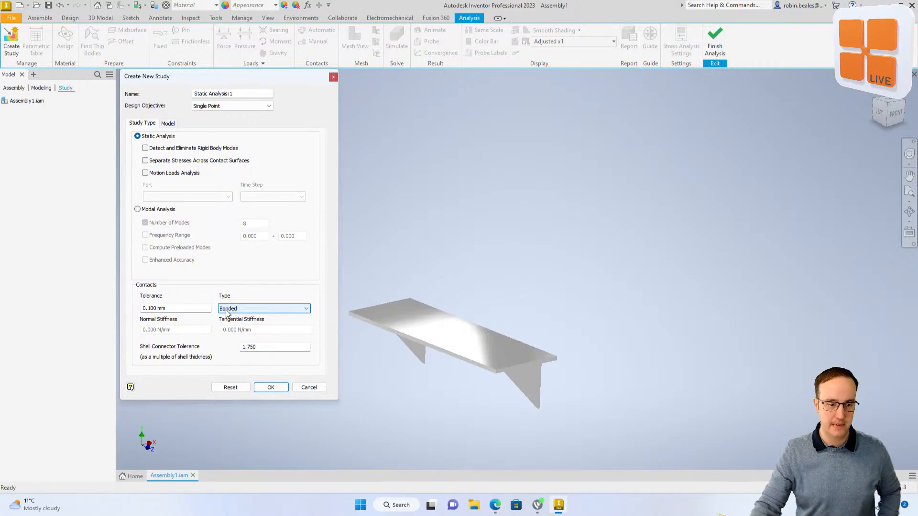
left_click(270, 388)
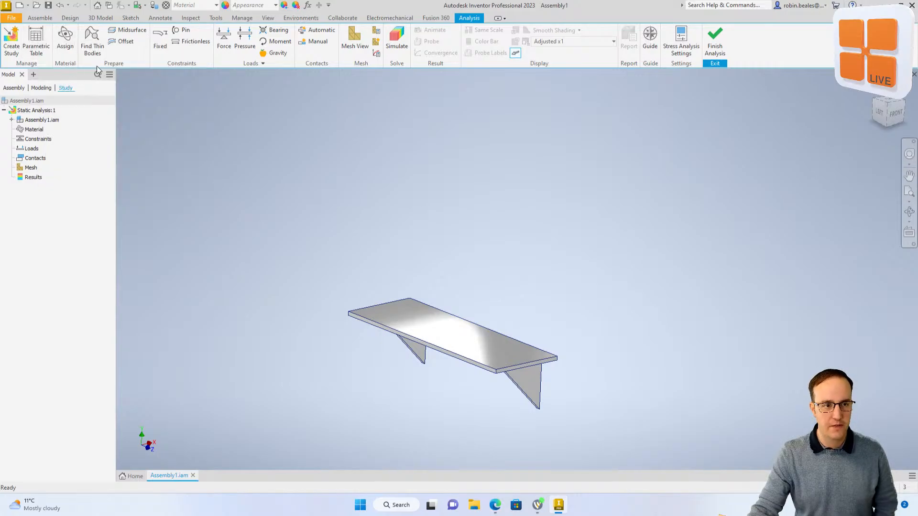
Apply a fixed constraint to the narrow vertical back faces of both brackets
left_click(160, 38)
middle_click_drag(528, 271, 426, 254, "shift")
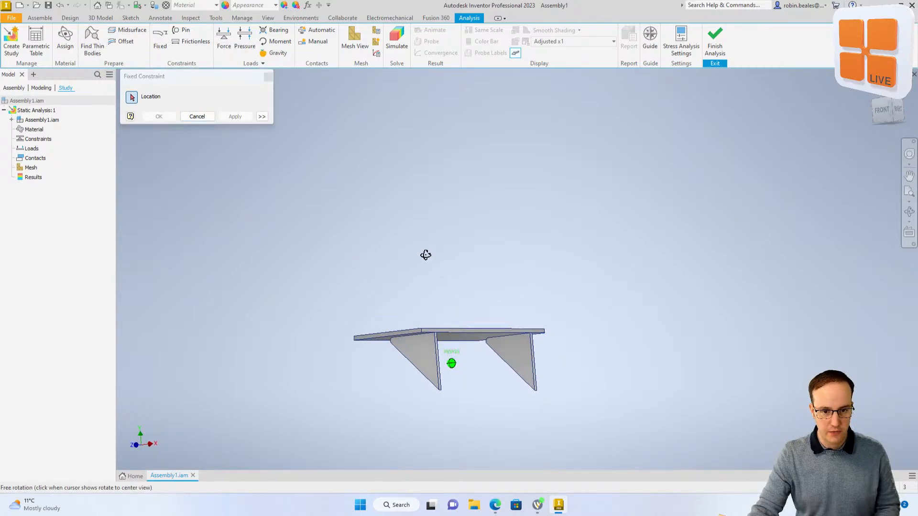
scroll(440, 356, "up", 5)
scroll(433, 333, "up", 3)
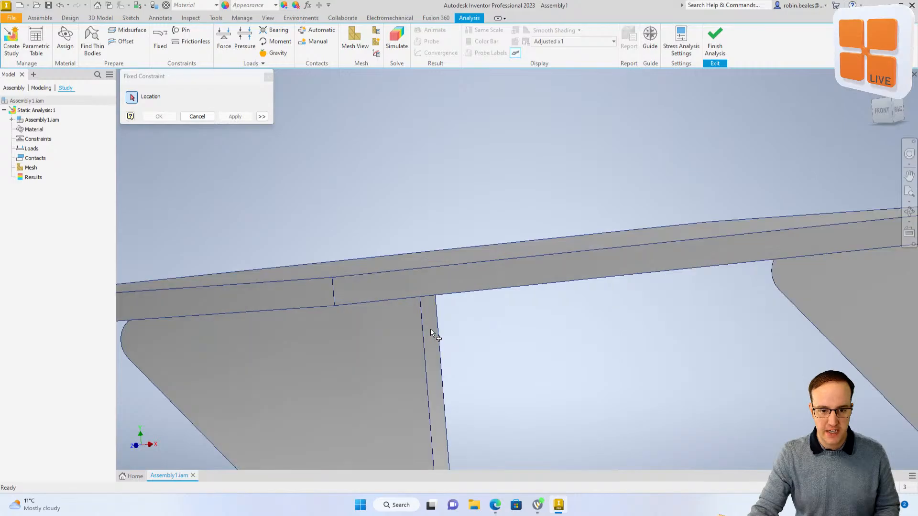
left_click(437, 334)
scroll(550, 349, "down", 10)
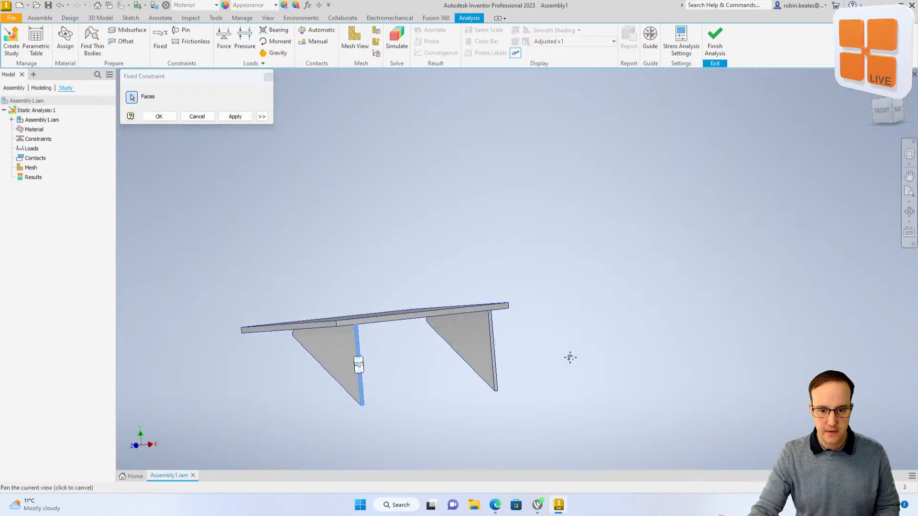
scroll(153, 236, "up", 10)
left_click(167, 227)
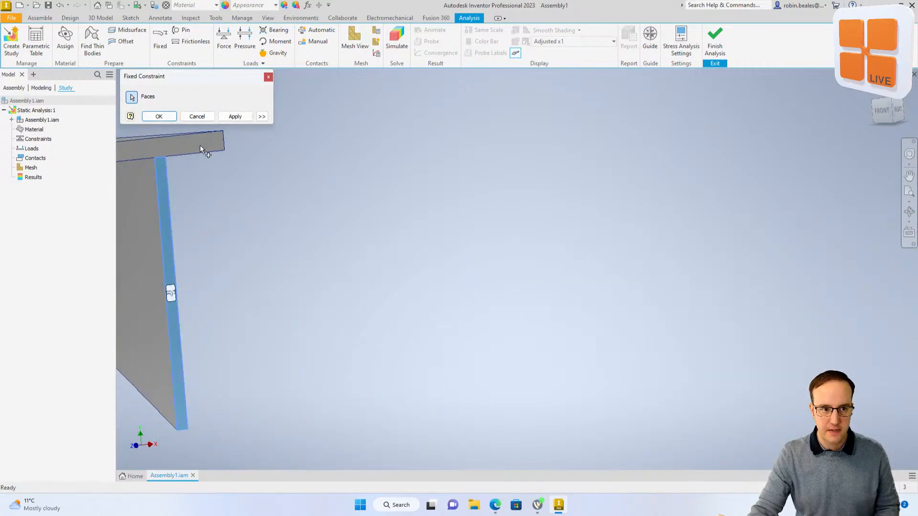
left_click(159, 116)
scroll(274, 251, "down", 5)
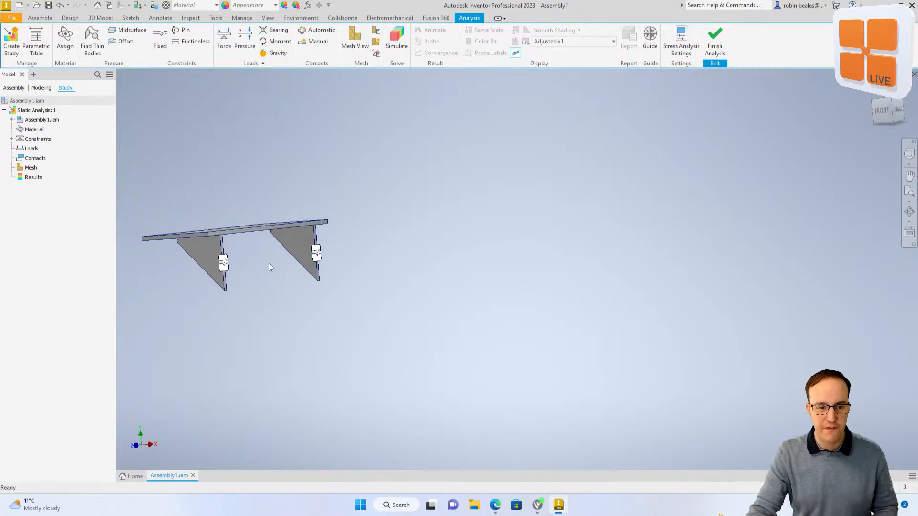
Apply a 1000 N force perpendicular to the shelf's top face
middle_click_drag(268, 263, 354, 267)
middle_click_drag(355, 267, 372, 291, "shift")
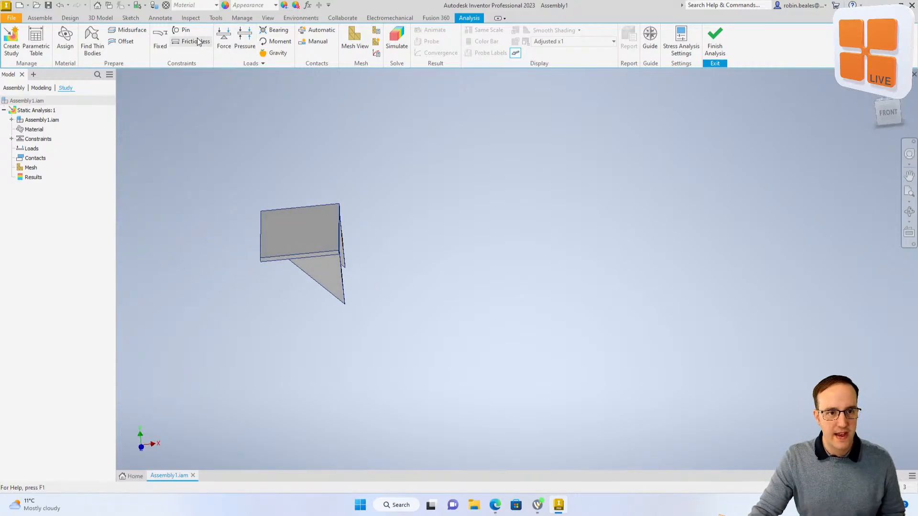
left_click(224, 41)
middle_click_drag(281, 293, 405, 282, "shift")
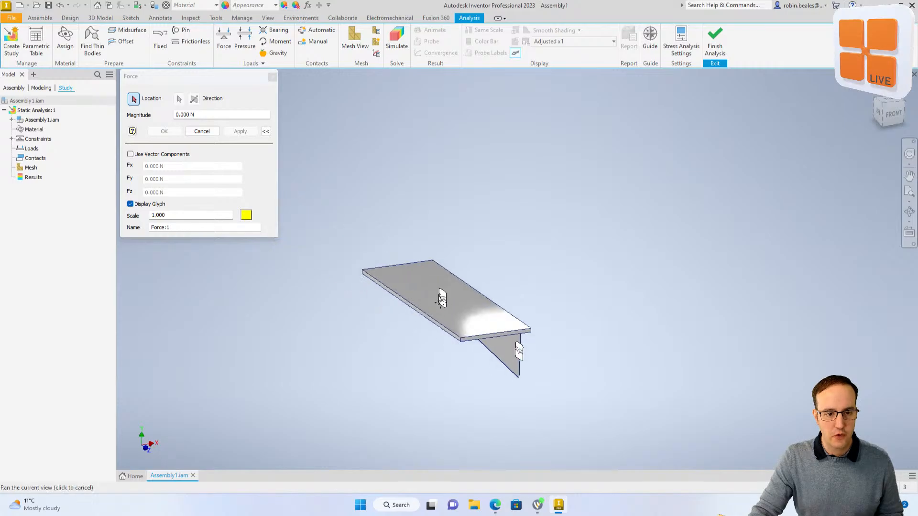
left_click(406, 285)
type("100")
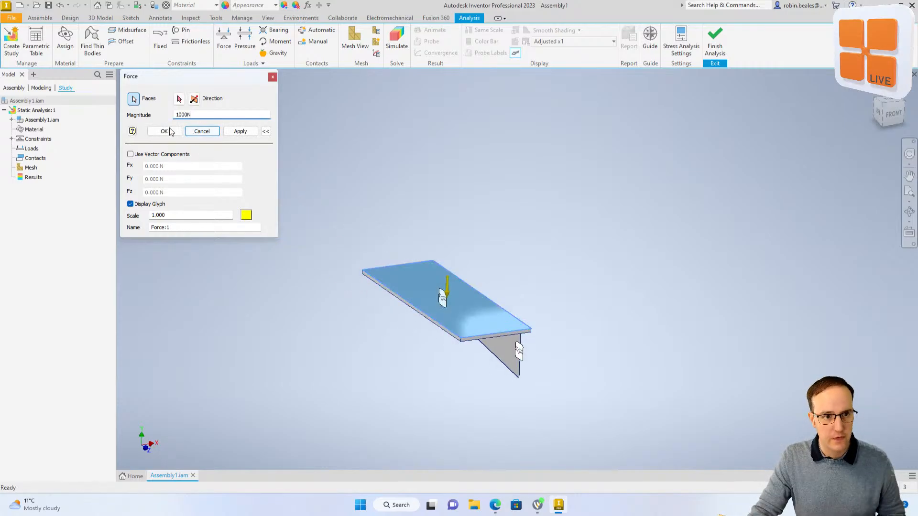
left_click(164, 131)
Define a downward gravity load of 9810 mm/s^2 using the vertical edge at the shelf's corner as direction
mouse_move(543, 269)
middle_mouse_down("shift")
mouse_move(510, 265)
mouse_move(550, 272)
middle_mouse_up("shift")
left_click(268, 54)
scroll(506, 363, "down", 5)
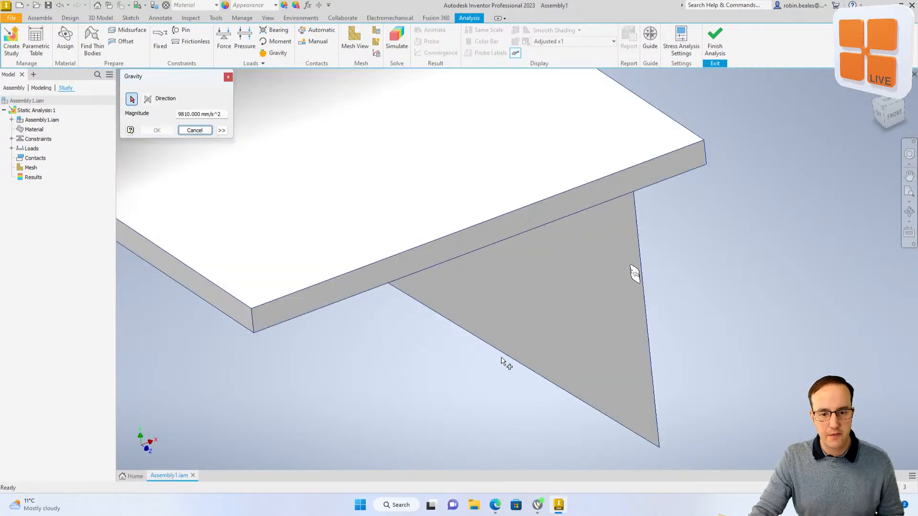
left_click(253, 322)
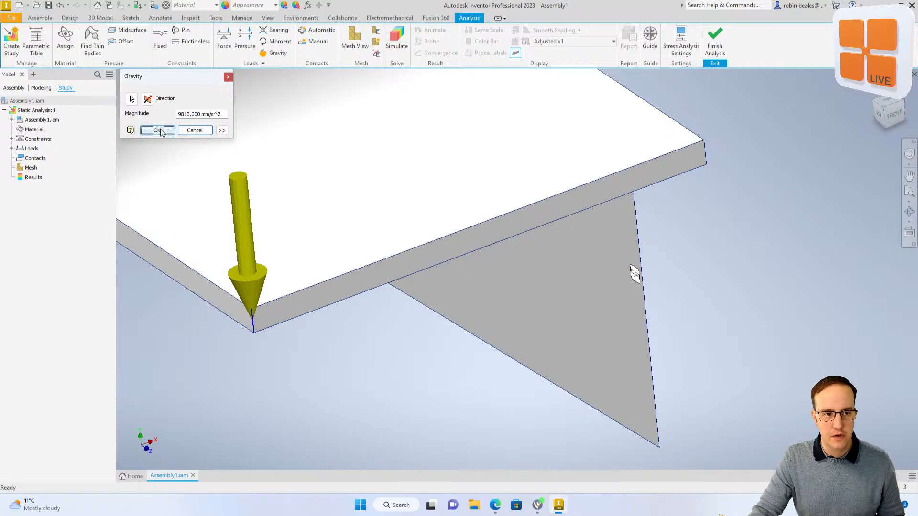
Colour the gravity glyph blue, set its scale to 0.25, and accept the gravity load
left_click(221, 130)
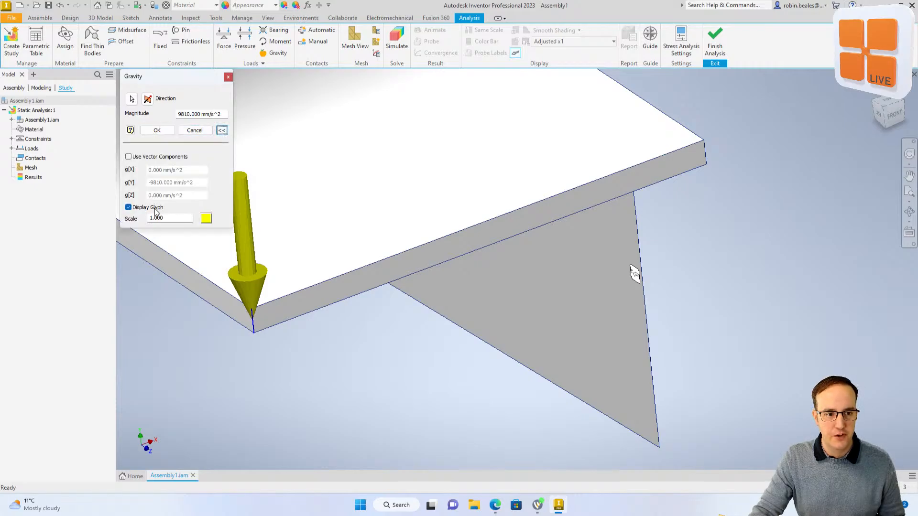
left_click(206, 218)
left_click(234, 94)
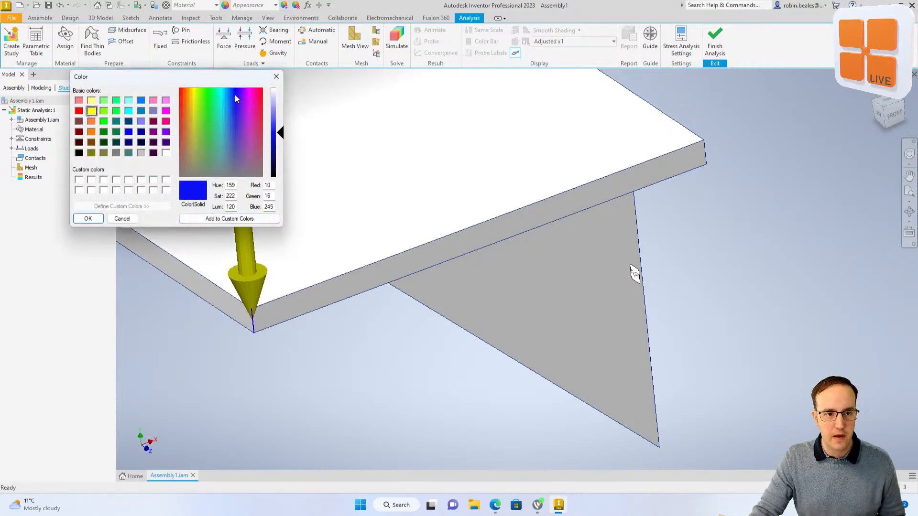
left_click(186, 106)
left_click_drag(186, 106, 234, 101)
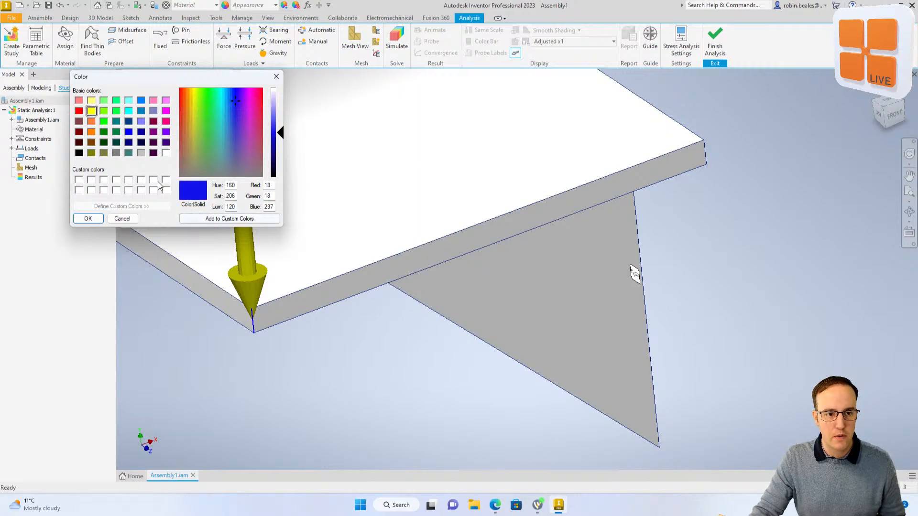
left_click(88, 218)
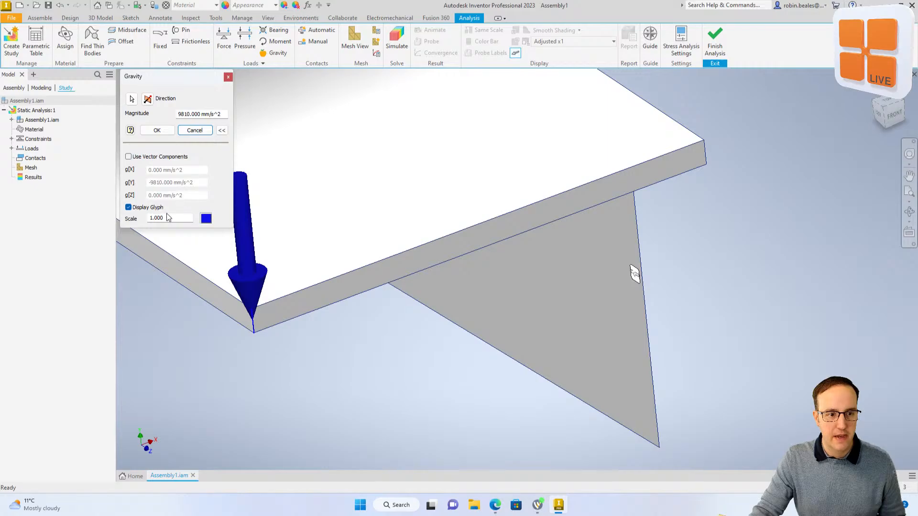
left_click_drag(165, 218, 133, 222)
type(".25")
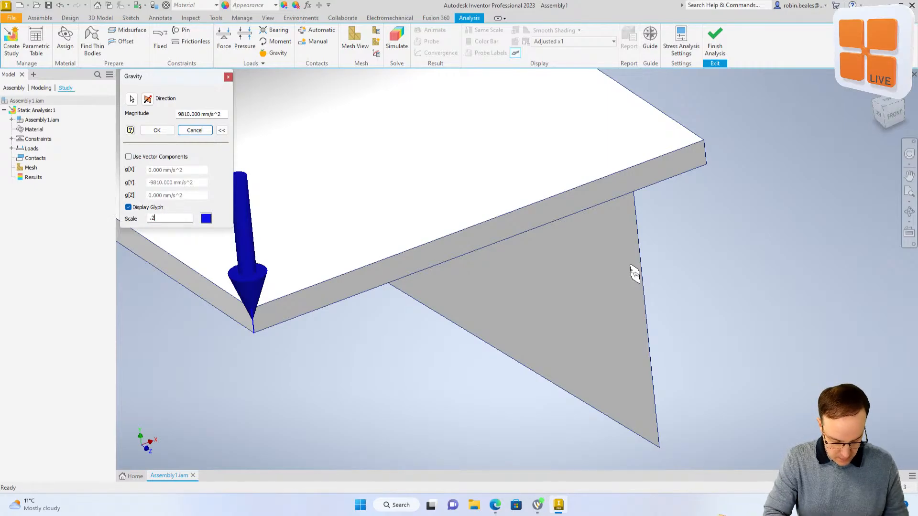
key("Return")
Examine the gravity arrow at the shelf's corner and the adjoining bracket from several angles
middle_click_drag(352, 88, 408, 103)
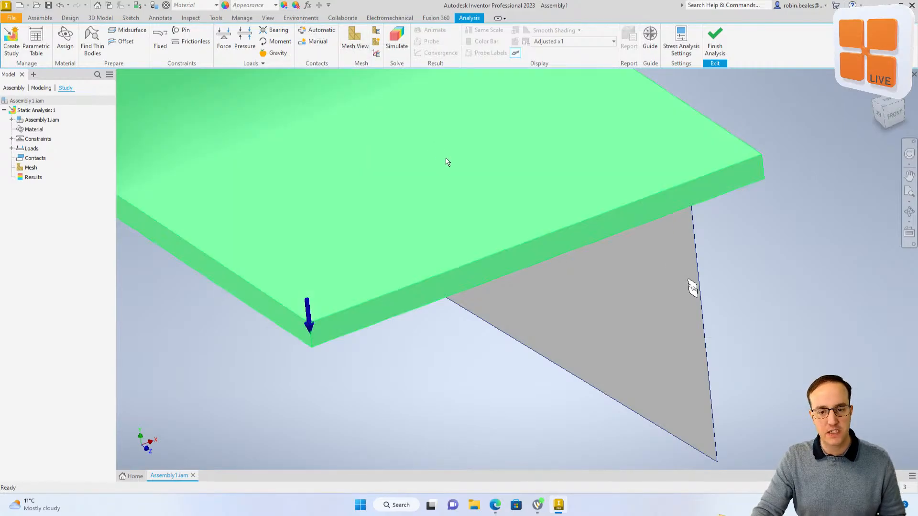
scroll(447, 162, "up", 2)
scroll(409, 150, "down", 3)
middle_click_drag(444, 197, 452, 212)
middle_click_drag(346, 142, 376, 130, "shift")
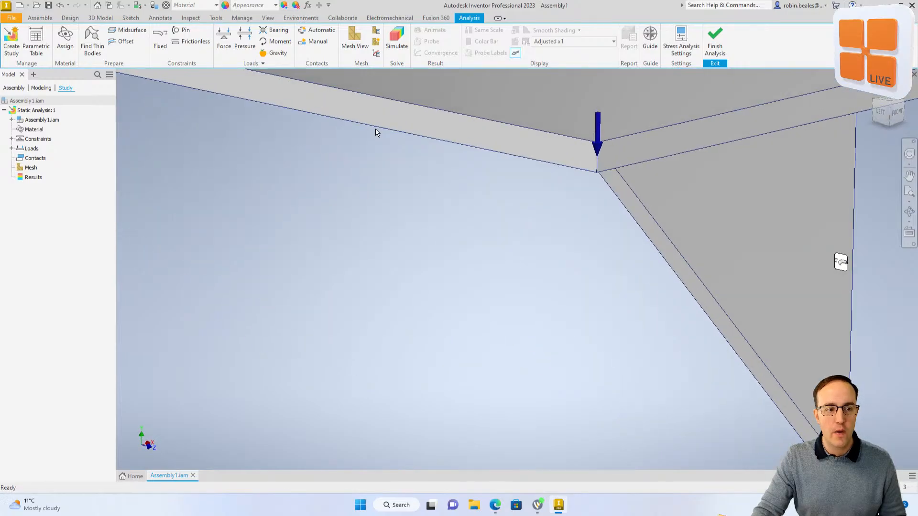
scroll(516, 134, "down", 3)
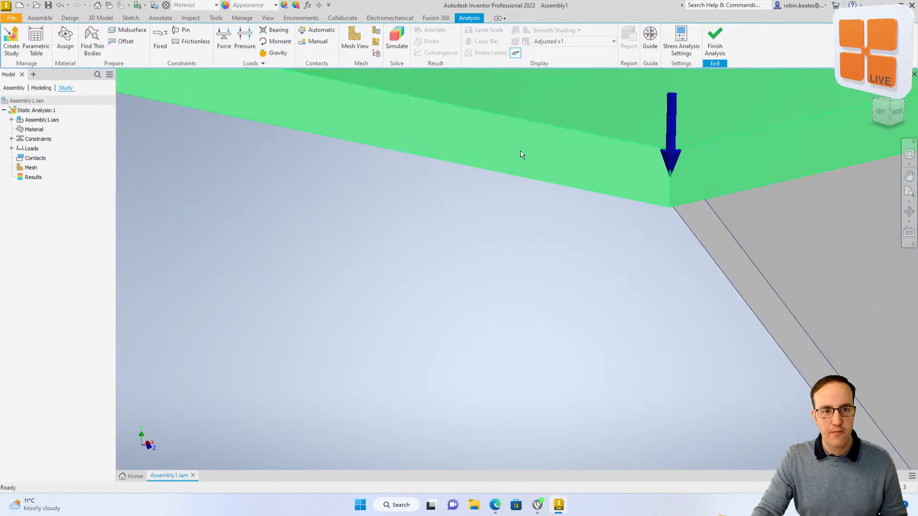
scroll(520, 152, "up", 2)
middle_click_drag(520, 151, 459, 199)
scroll(439, 181, "up", 5)
Generate automatic contacts between the shelf and brackets and list the individual bonded contacts
left_click(317, 30)
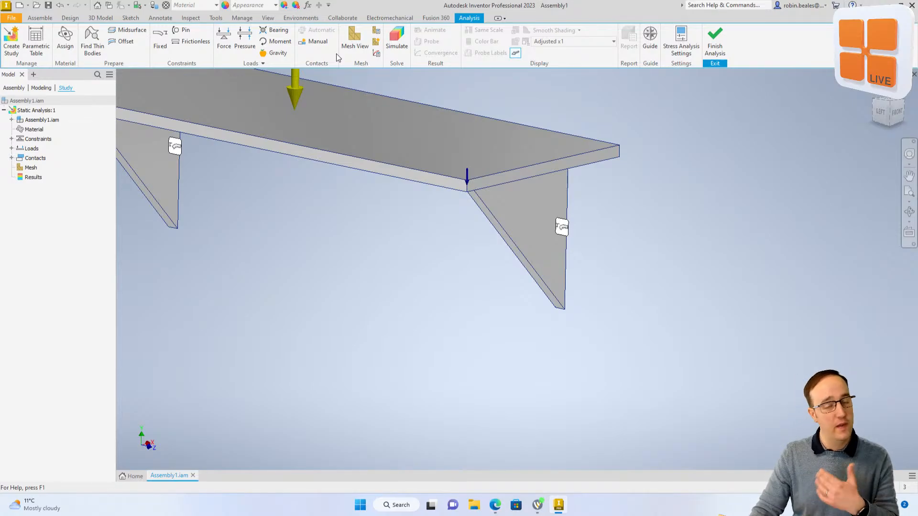
left_click(11, 158)
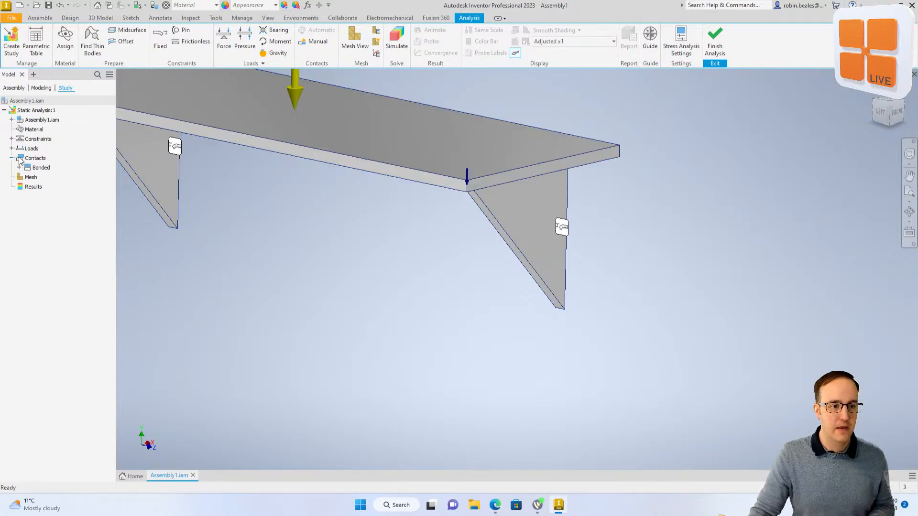
left_click(19, 167)
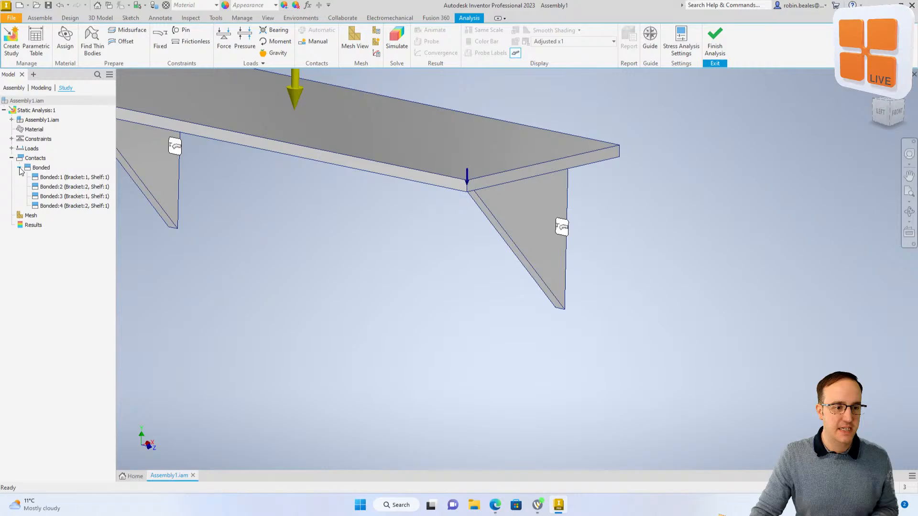
Review the available contact types for the first bonded contact between Bracket:1 and Shelf:1 without changing it
right_click(61, 184)
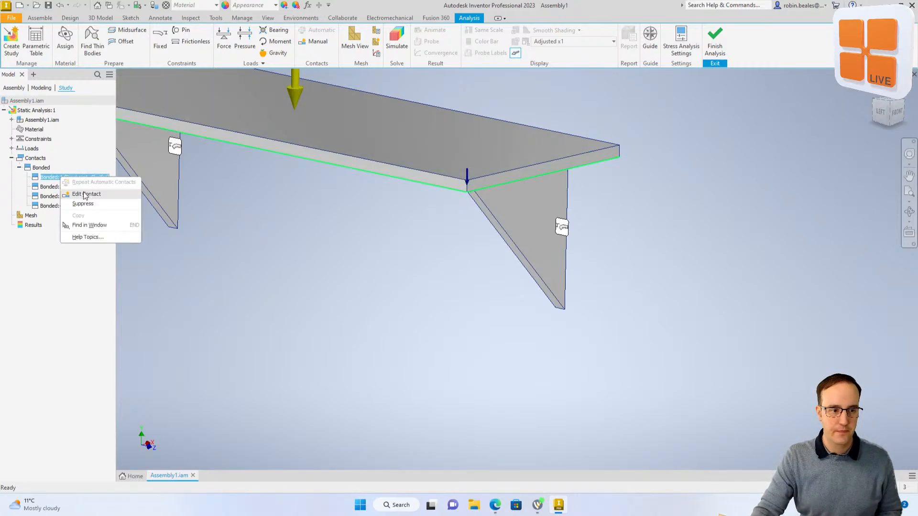
left_click(87, 196)
left_click(188, 104)
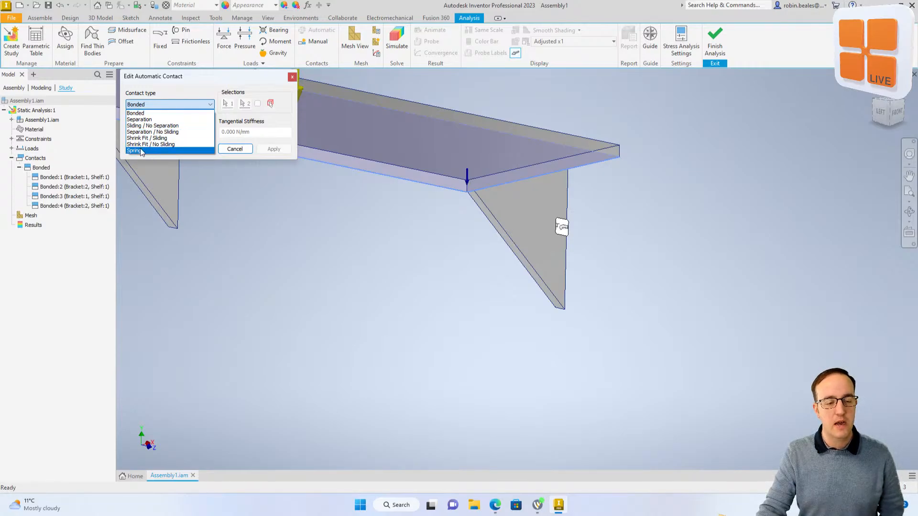
left_click(191, 105)
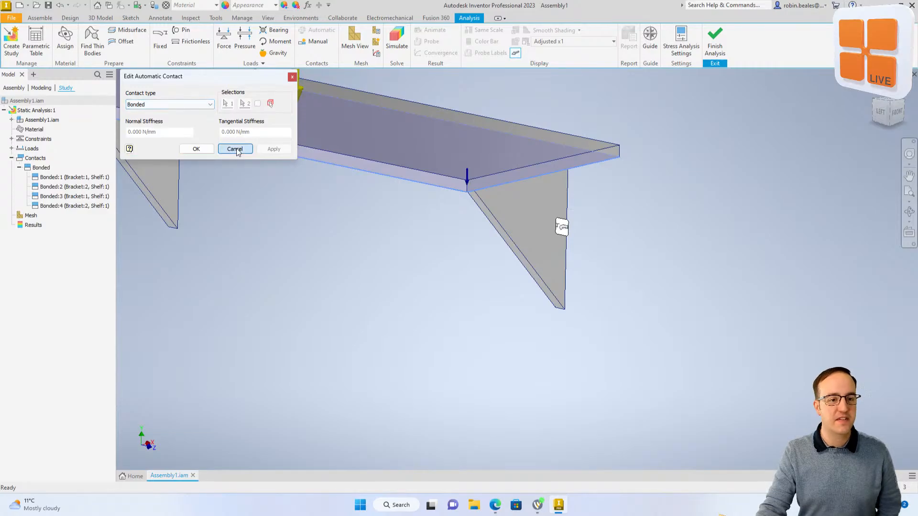
left_click(235, 148)
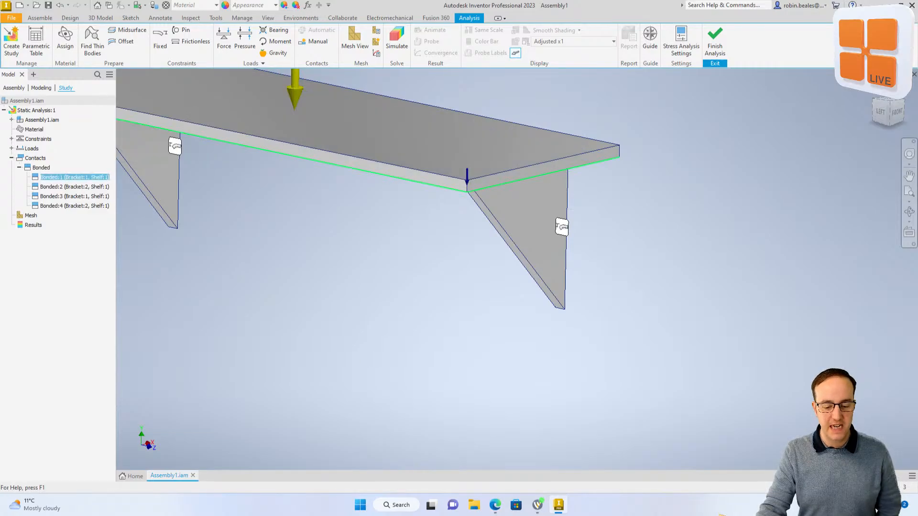
key("super+d")
key("super+d")
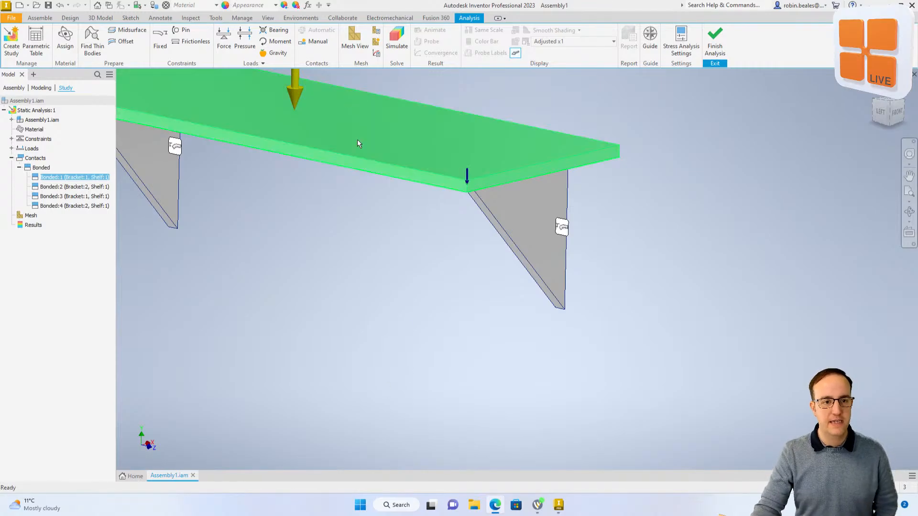
Generate the mesh view of the shelf assembly and run the static analysis simulation
middle_click_drag(357, 141, 566, 209)
left_click(369, 44)
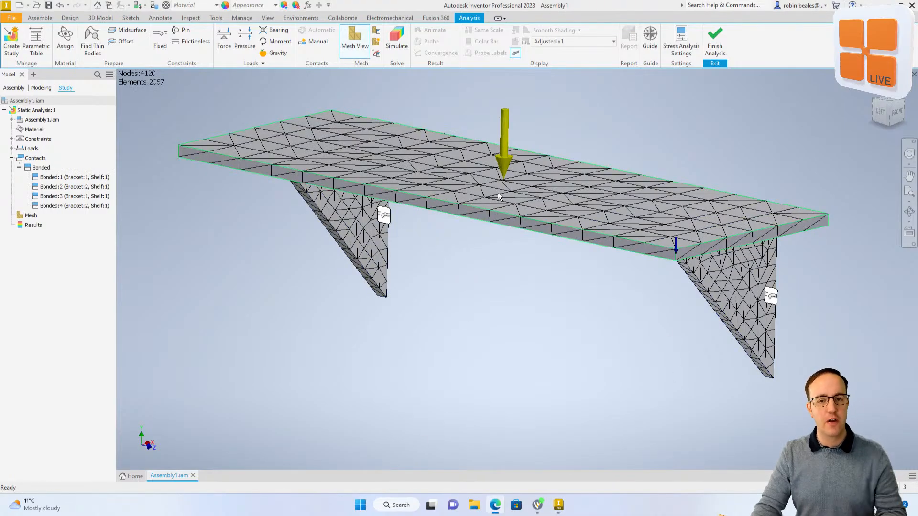
middle_click_drag(517, 216, 559, 218, "shift")
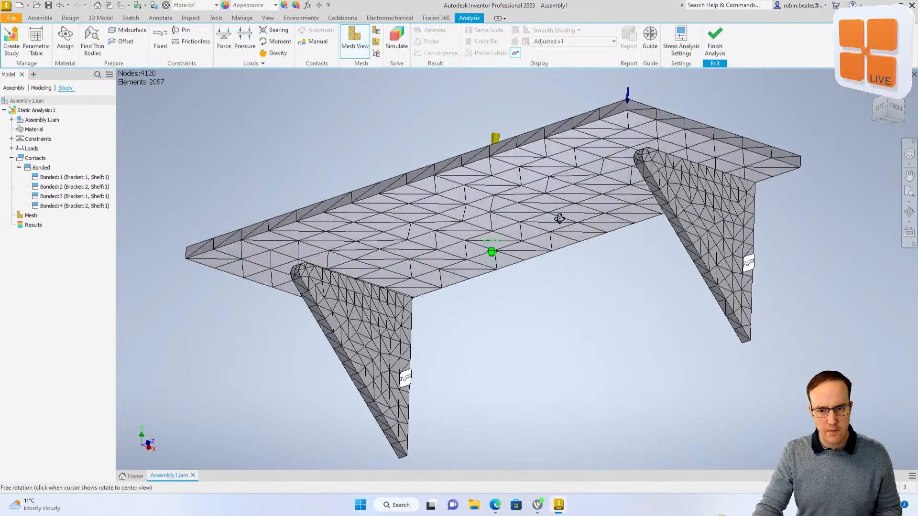
middle_click_drag(618, 160, 623, 179, "shift")
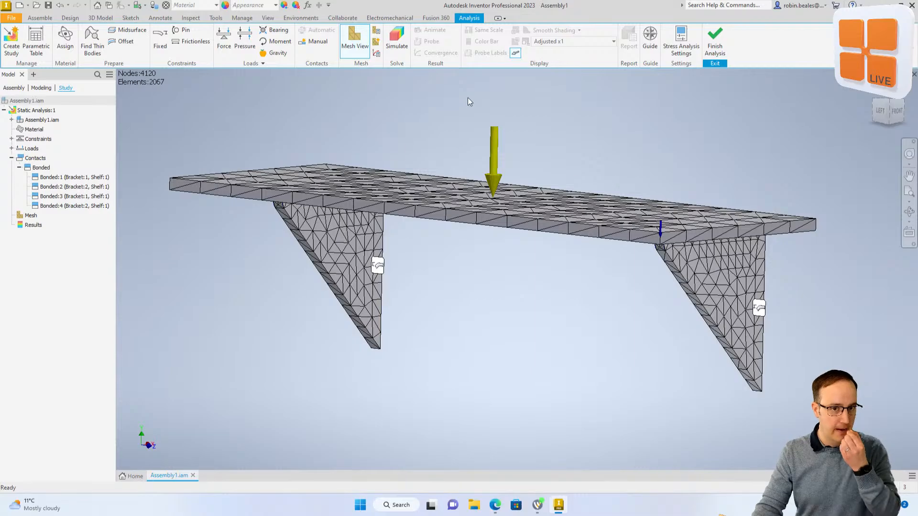
left_click(397, 38)
left_click(245, 168)
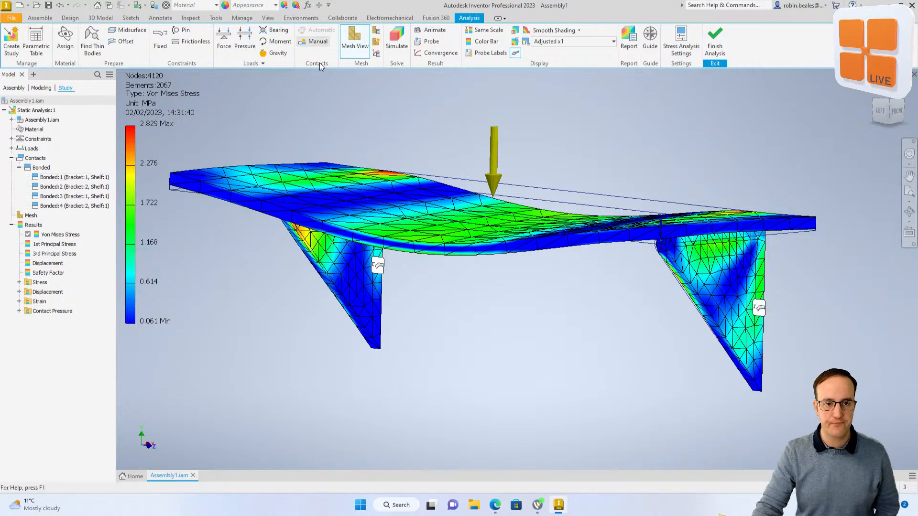
Compare the result's displacement display at Undeformed, Adjusted x0.5 and Adjusted x5, then restore Adjusted x1
left_click(562, 41)
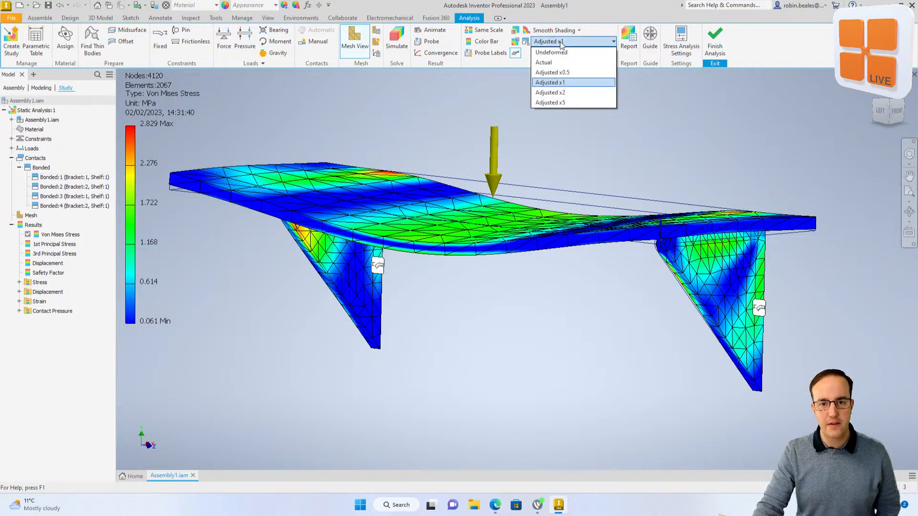
left_click(558, 52)
left_click(566, 42)
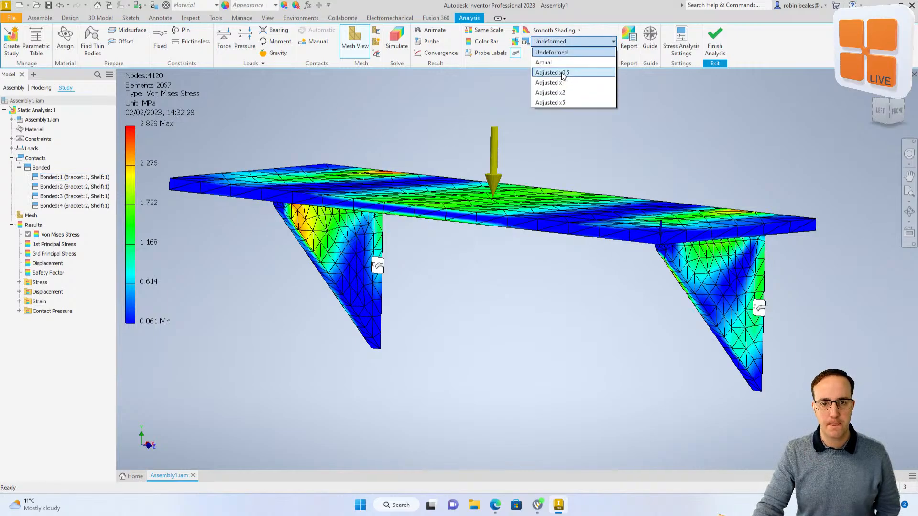
left_click(564, 76)
left_click(570, 44)
left_click(554, 104)
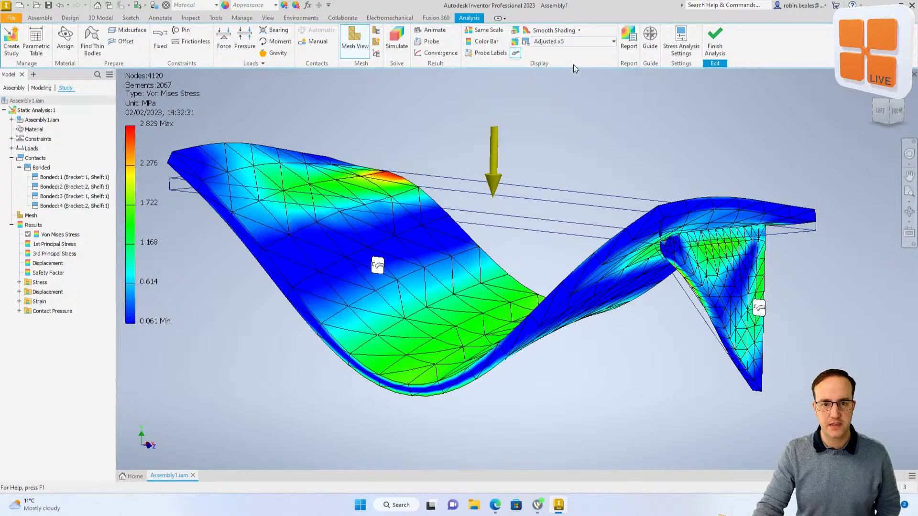
left_click(572, 44)
left_click(549, 84)
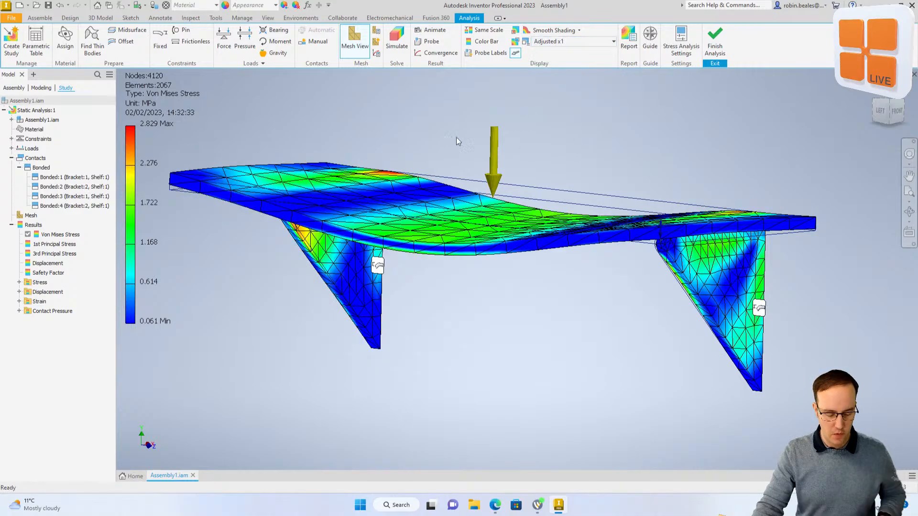
Hide the shelf so the stress results on the two supporting brackets can be inspected
middle_click_drag(456, 137, 517, 124, "shift")
middle_click_drag(522, 122, 500, 134, "shift")
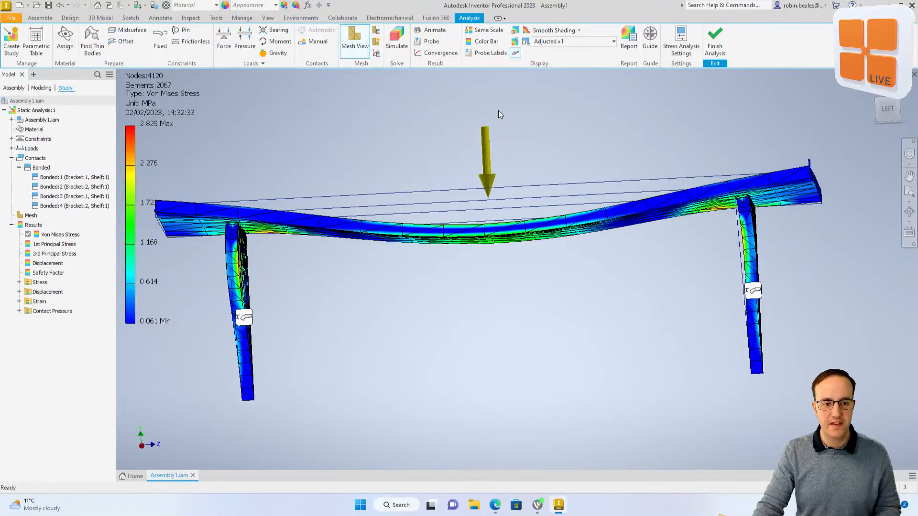
middle_click_drag(483, 81, 300, 197, "shift")
scroll(277, 207, "up", 6)
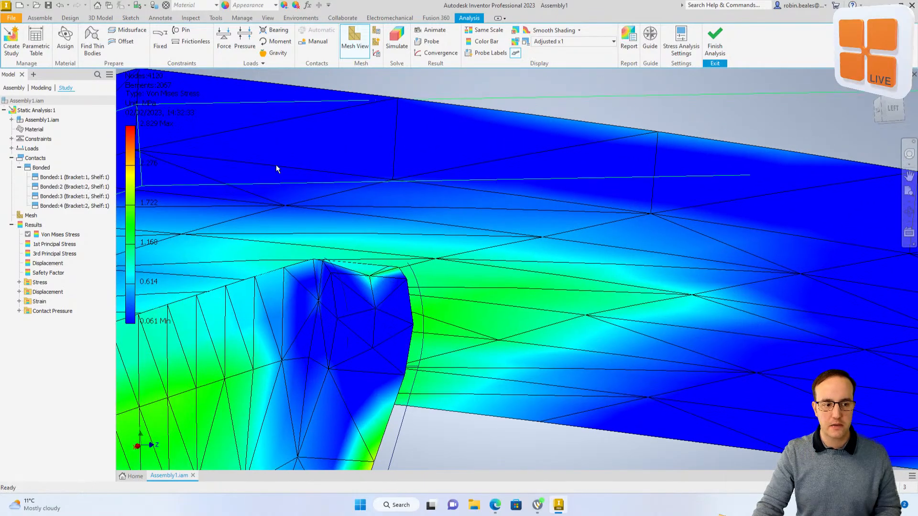
left_click(276, 165)
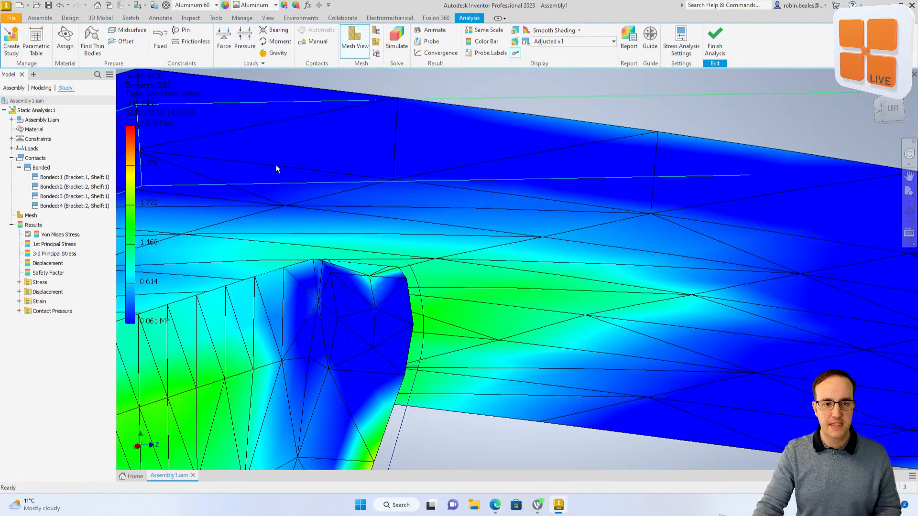
right_click(277, 164)
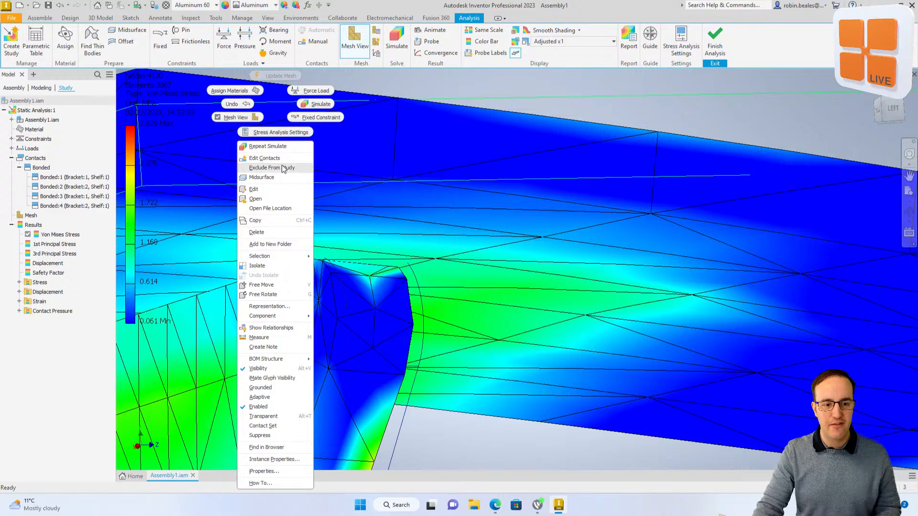
left_click(264, 367)
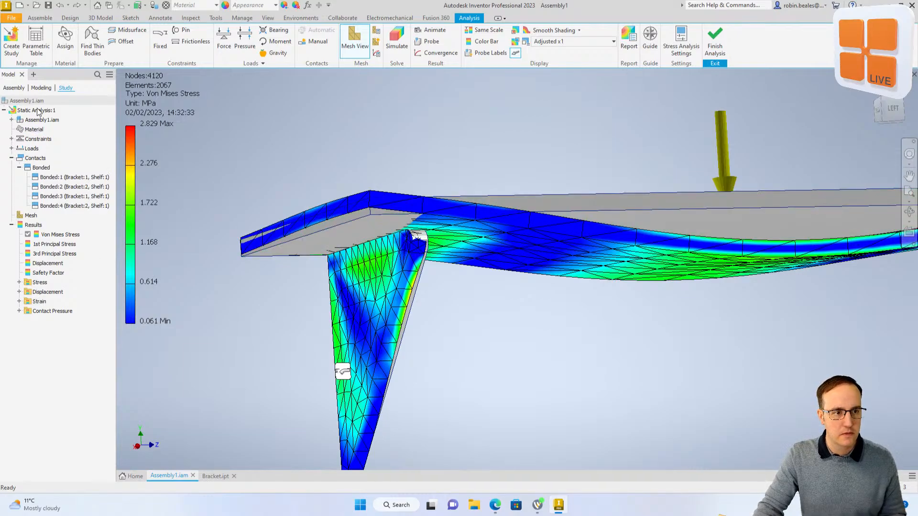
right_click(613, 204)
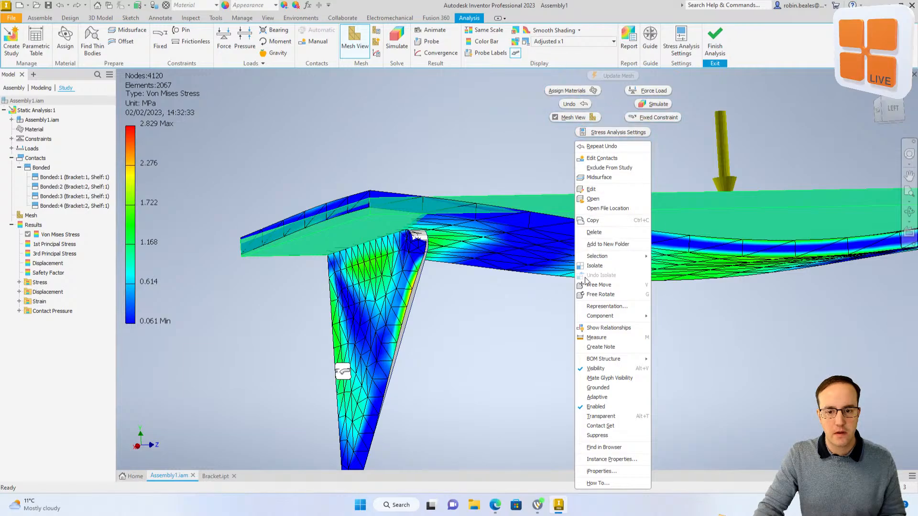
left_click(595, 368)
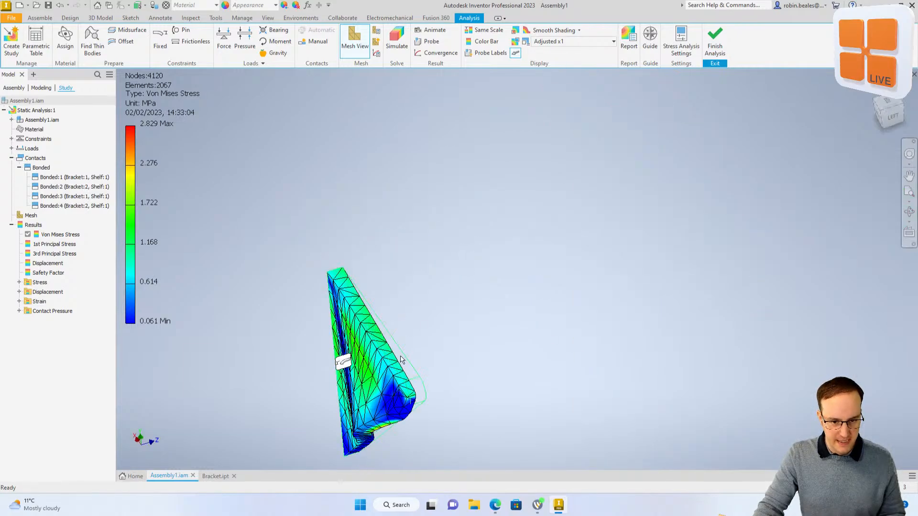
Examine the Von Mises stress distribution and mesh on the brackets, especially along their top contact faces and rounded front corners
scroll(393, 363, "down", 3)
scroll(415, 349, "up", 10)
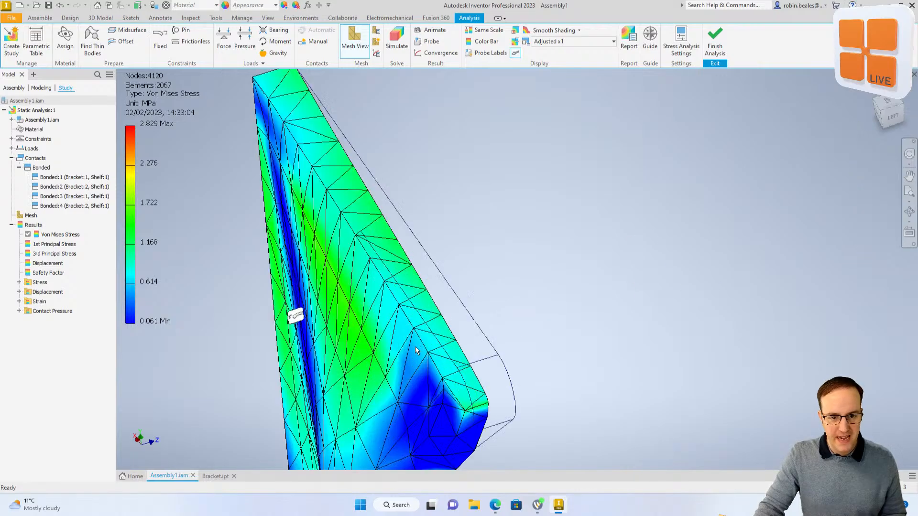
middle_click_drag(471, 365, 427, 272, "shift")
scroll(431, 322, "up", 6)
scroll(431, 322, "down", 9)
middle_click_drag(641, 384, 536, 320)
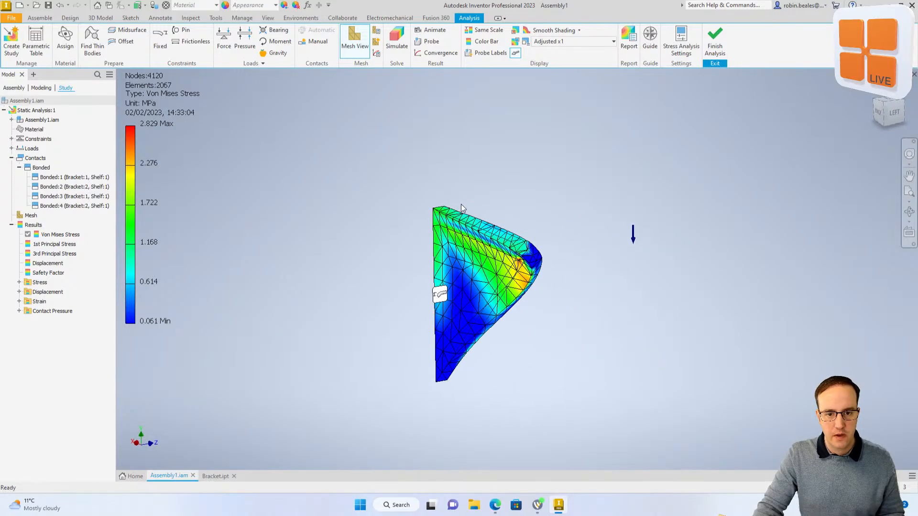
scroll(458, 230, "up", 5)
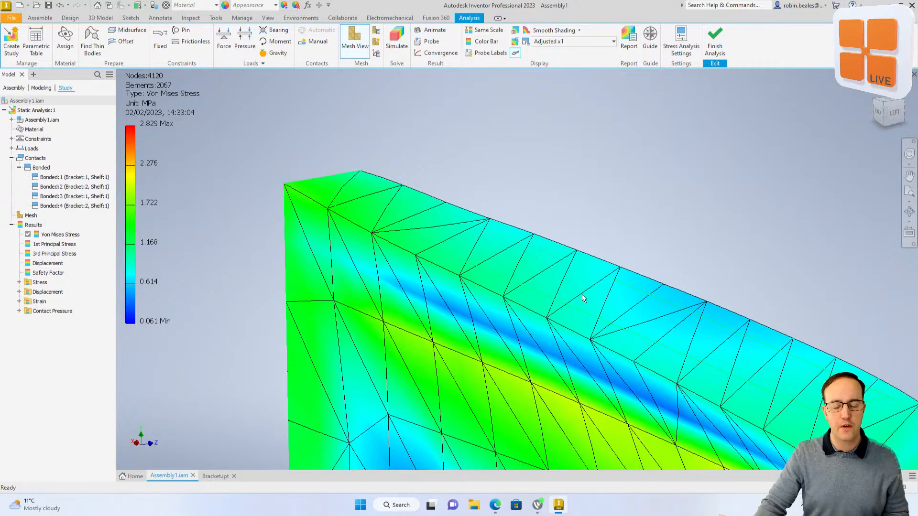
scroll(521, 366, "down", 5)
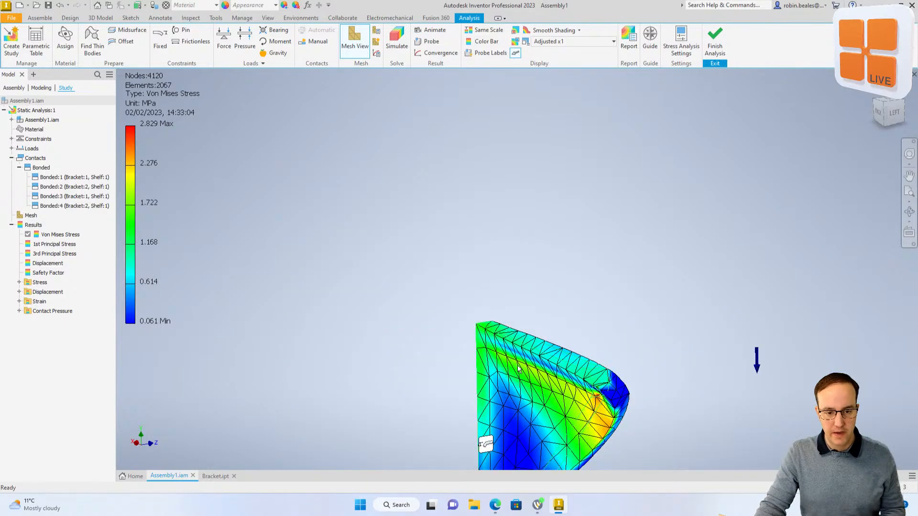
middle_click_drag(557, 385, 500, 382, "shift")
scroll(372, 339, "down", 2)
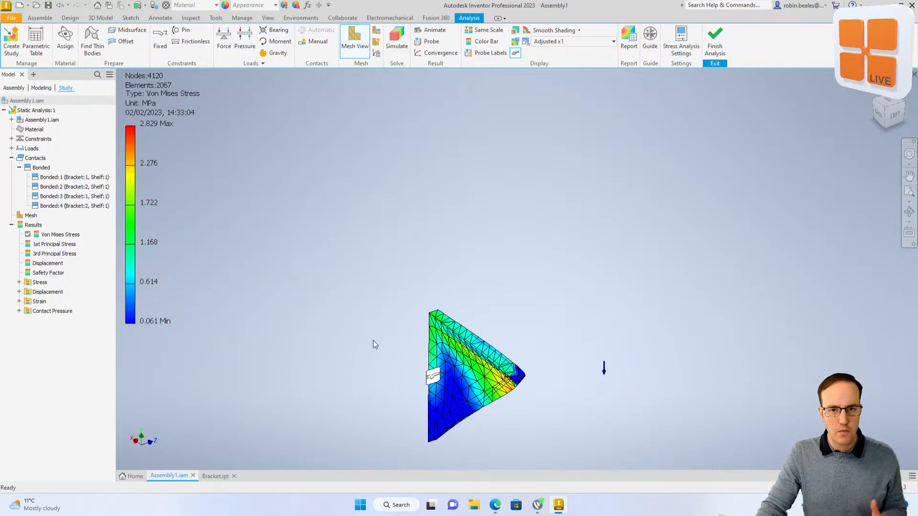
Switch the stress result display to Contour Shading
middle_click_drag(371, 358, 456, 344)
left_click(570, 30)
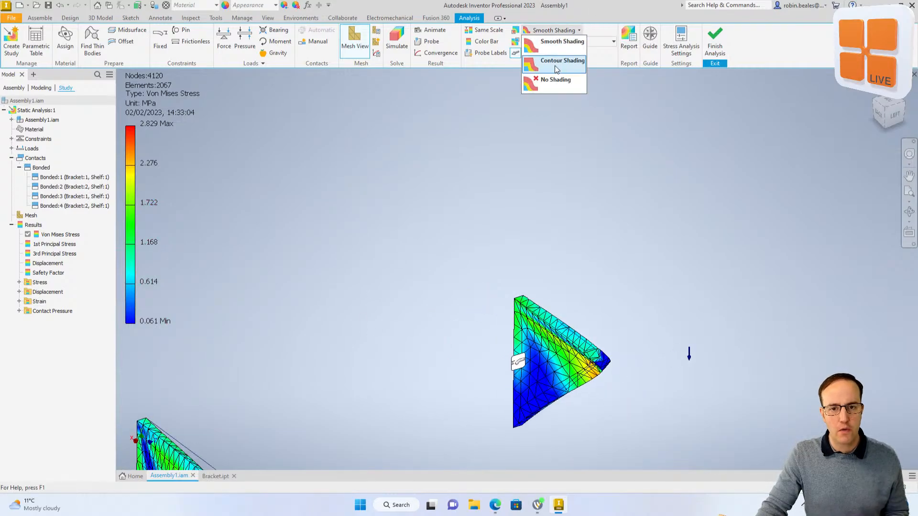
left_click(554, 65)
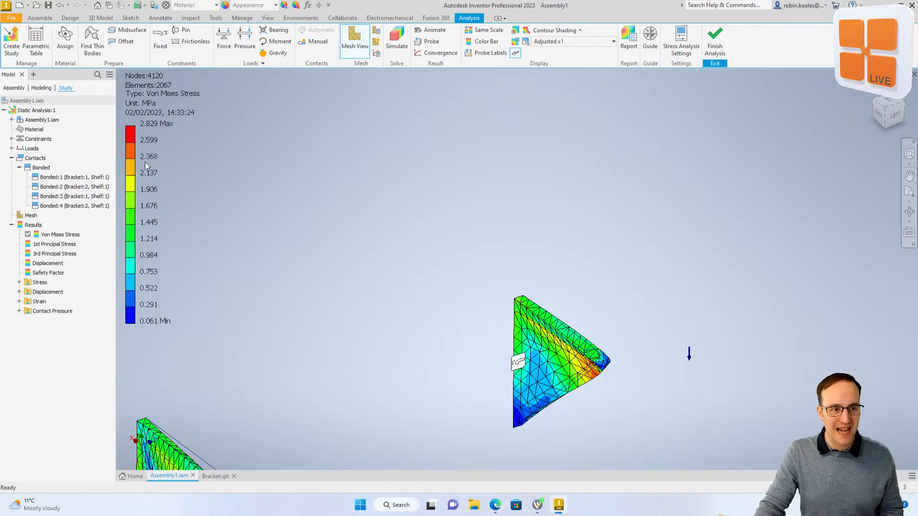
Turn the visibility of Shelf:1 back on and show the whole assembly
left_click(21, 120)
left_click(12, 120)
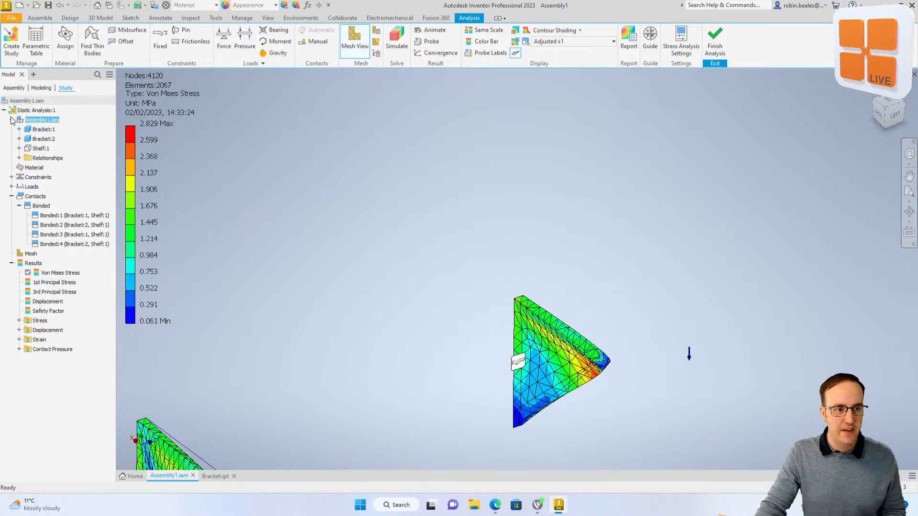
right_click(35, 149)
left_click(73, 237)
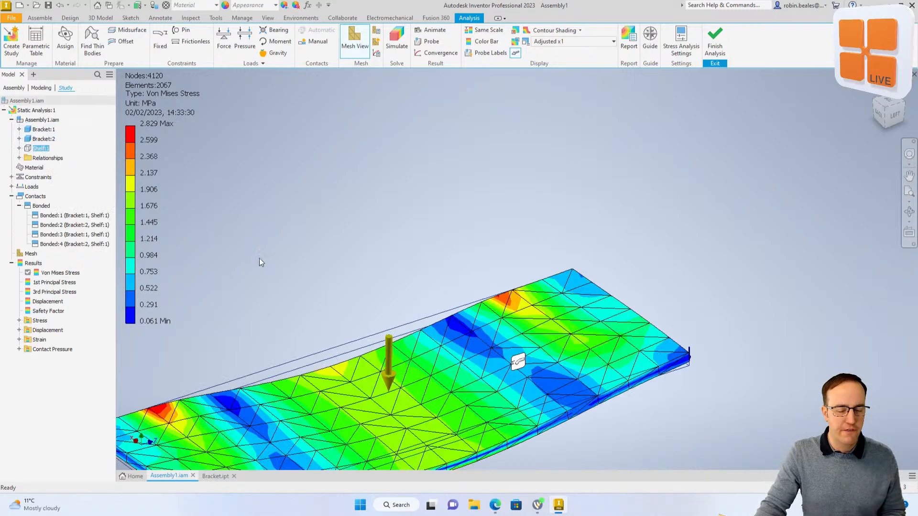
key("F5")
mouse_move(466, 256)
middle_mouse_down("shift")
mouse_move(479, 229)
mouse_move(452, 230)
mouse_move(494, 221)
mouse_move(470, 243)
middle_mouse_up("shift")
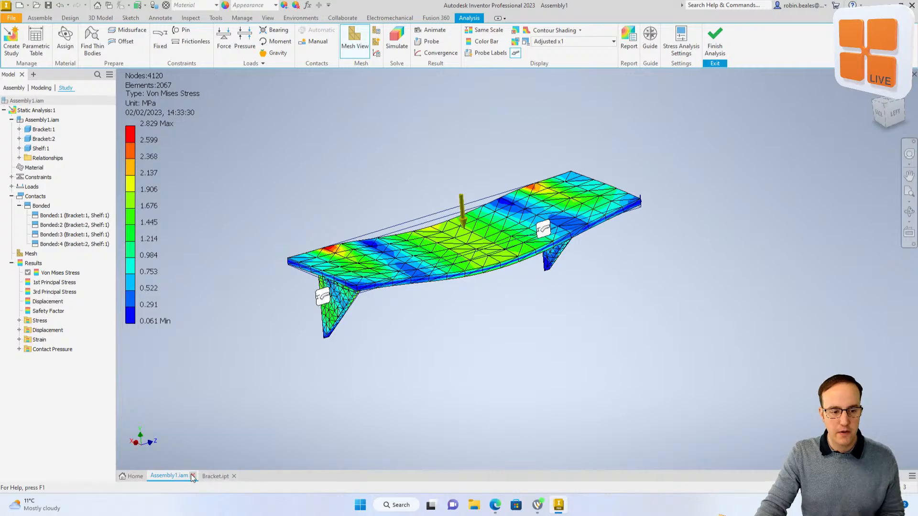
Finish the analysis and edit the shelf's extrusion in place to reduce it to a thin sheet
left_click(710, 53)
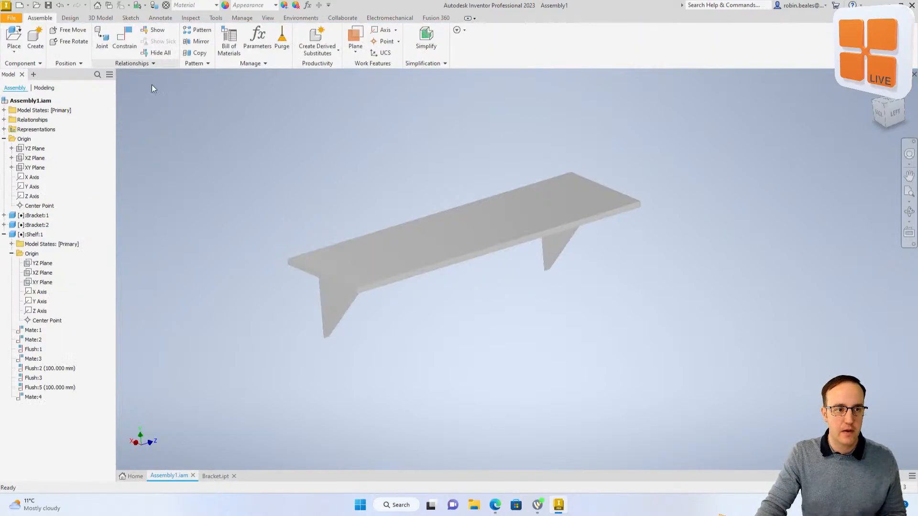
left_click(415, 241)
double_click(409, 235)
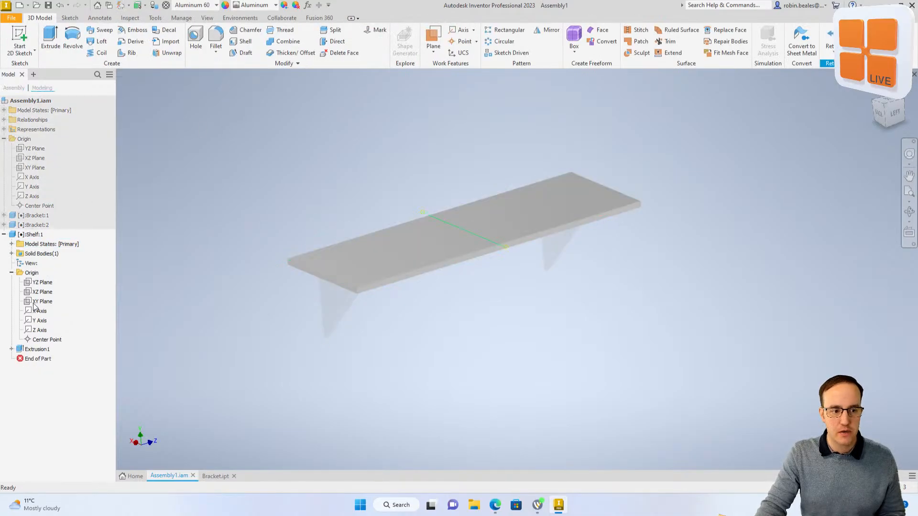
left_click(29, 349)
double_click(29, 349)
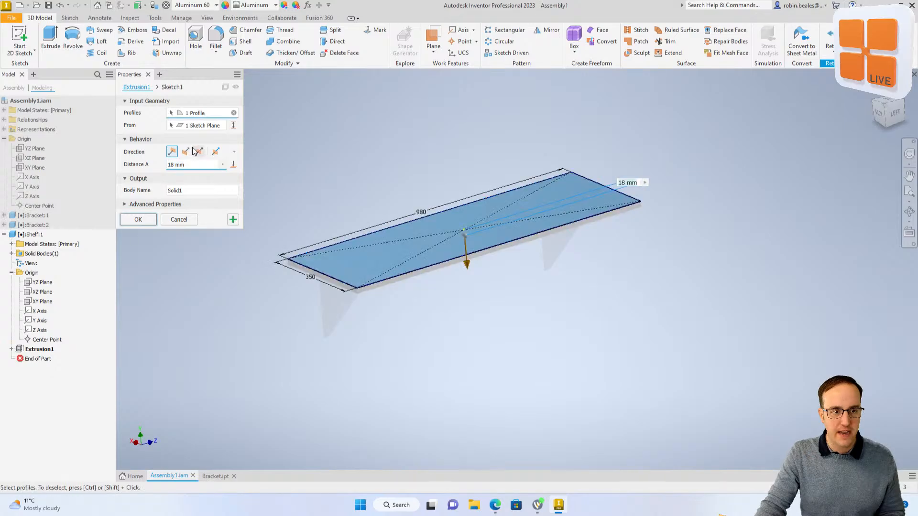
key("Return")
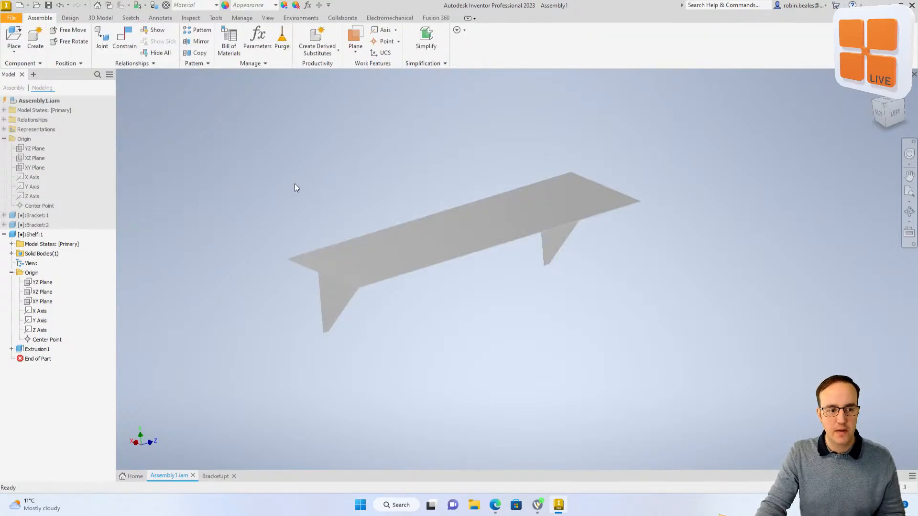
Return to the Stress Analysis environment and convert the thin shelf body to a midsurface shell
left_click(300, 18)
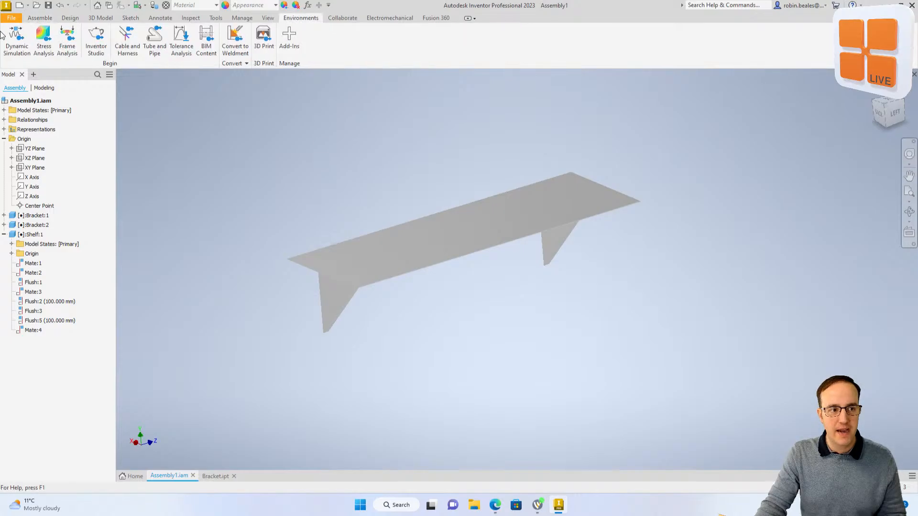
left_click(41, 38)
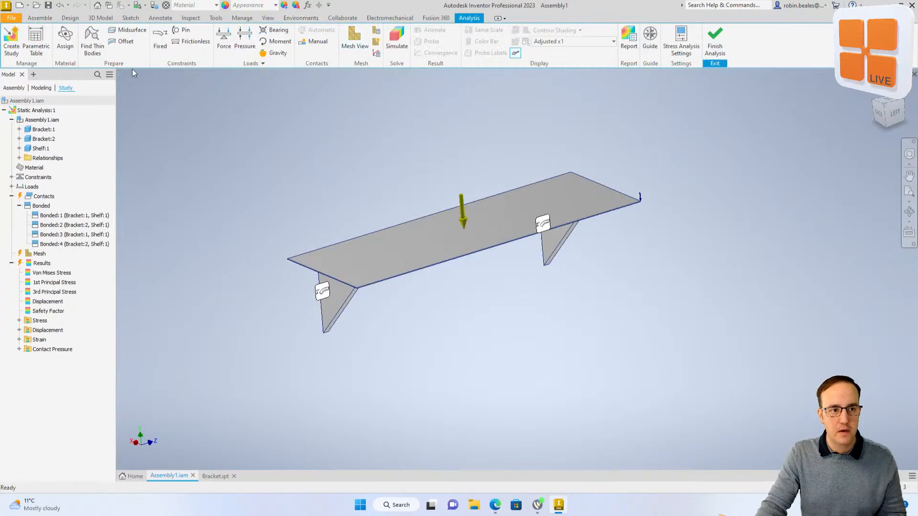
left_click(93, 40)
left_click(409, 262)
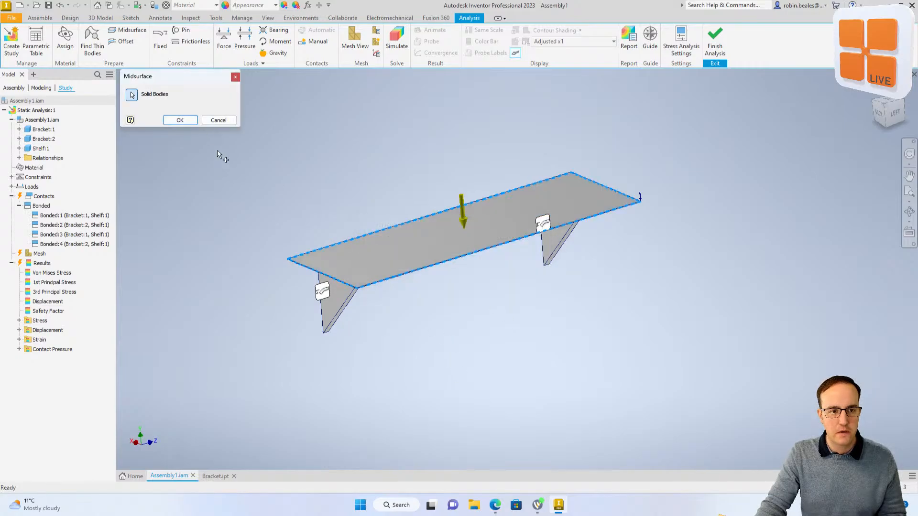
left_click(187, 121)
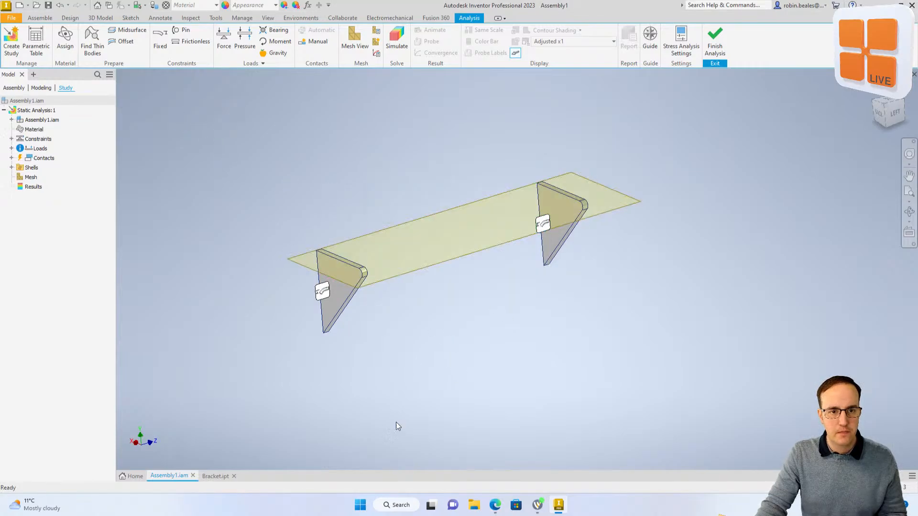
Generate the mesh for the shell-and-bracket assembly and try to run the simulation
left_click(354, 39)
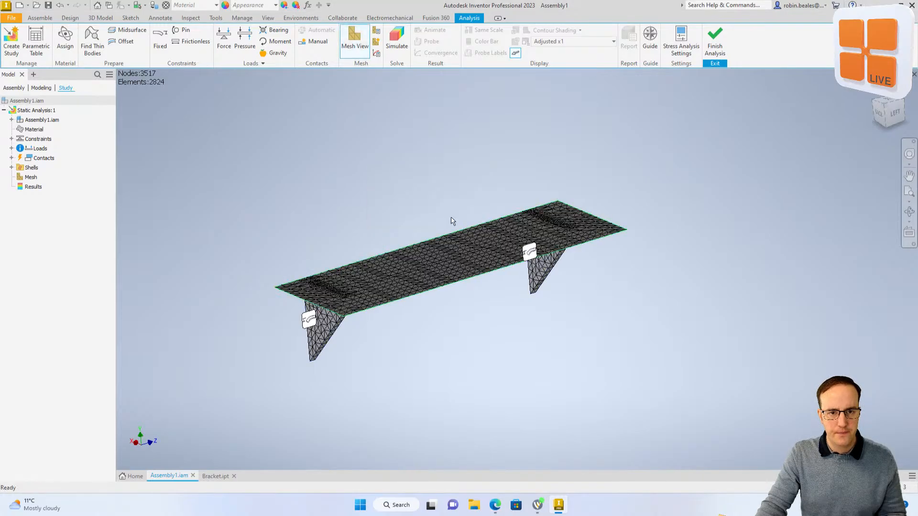
left_click(396, 38)
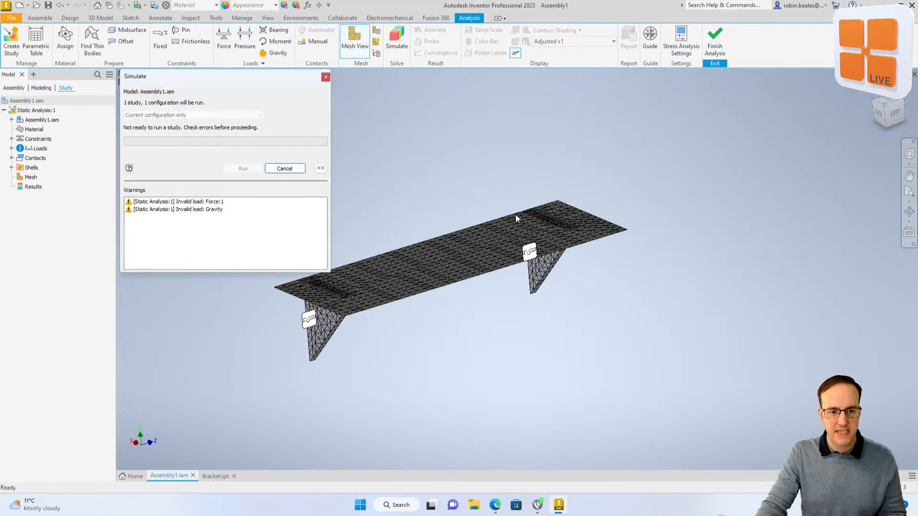
left_click(290, 170)
Apply a 1000 N force to the shelf's midsurface face
middle_click_drag(364, 164, 267, 164, "shift")
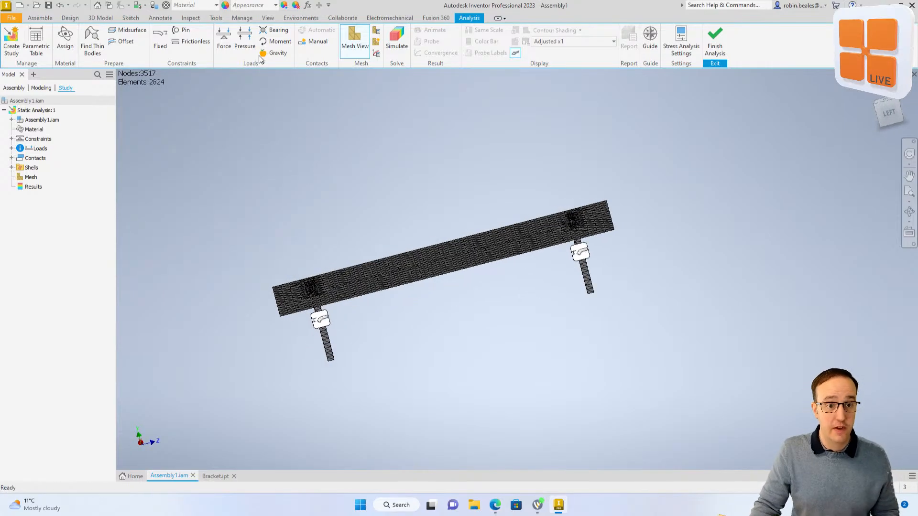
left_click(231, 33)
left_click(440, 253)
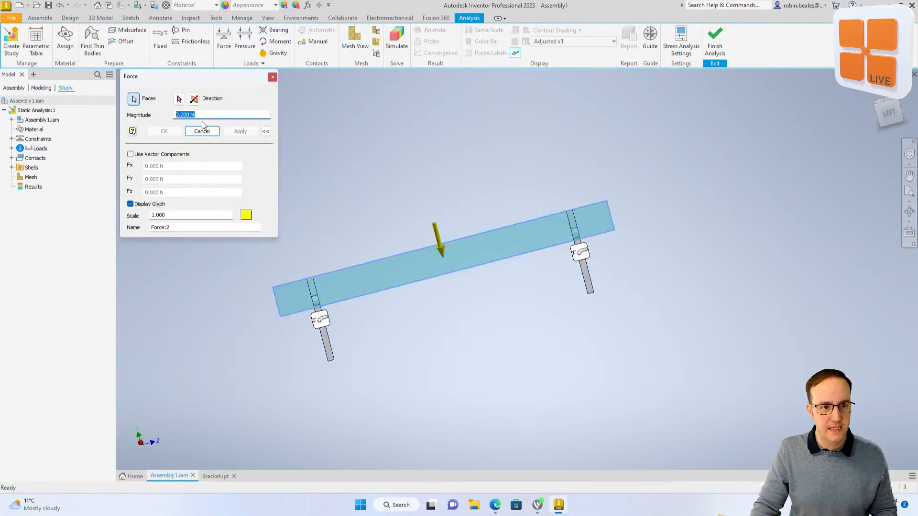
type("1000")
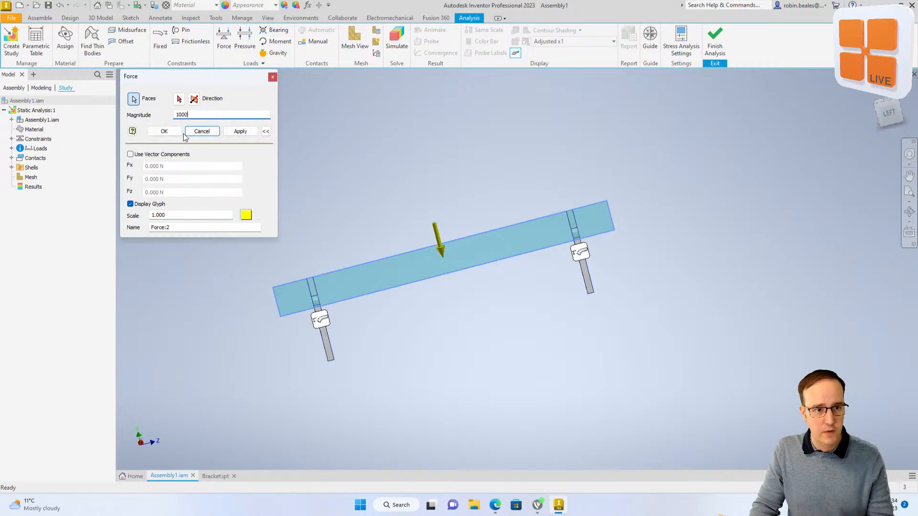
type("0")
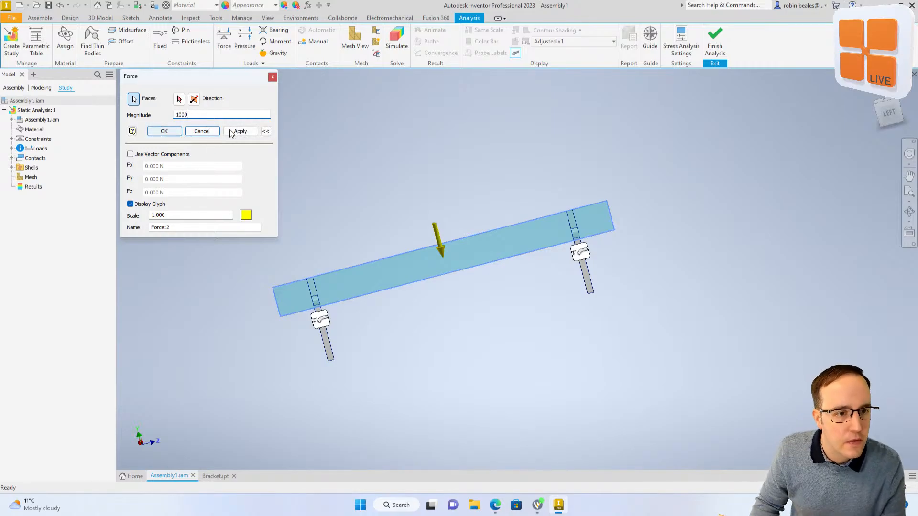
left_click(239, 131)
left_click(202, 131)
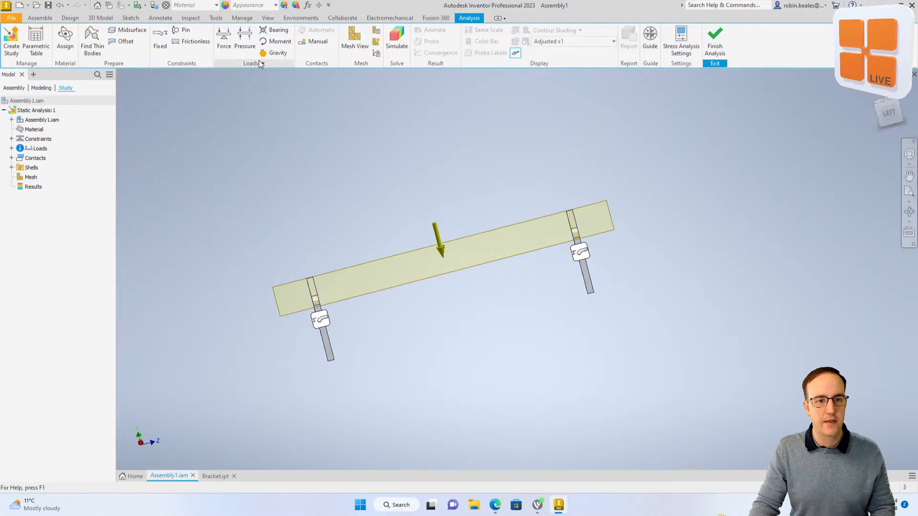
Redefine the gravity load with its direction along the vertical back edge of a bracket
left_click(267, 52)
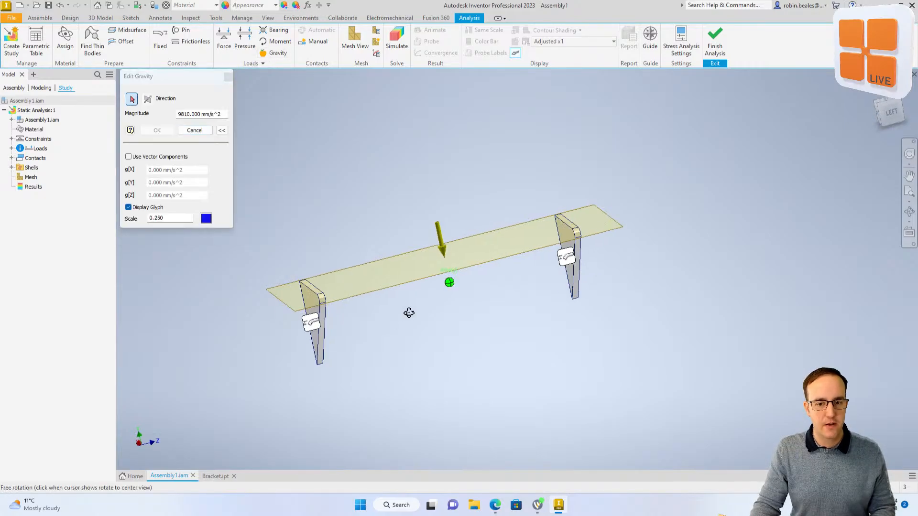
left_click(307, 299)
left_click(157, 131)
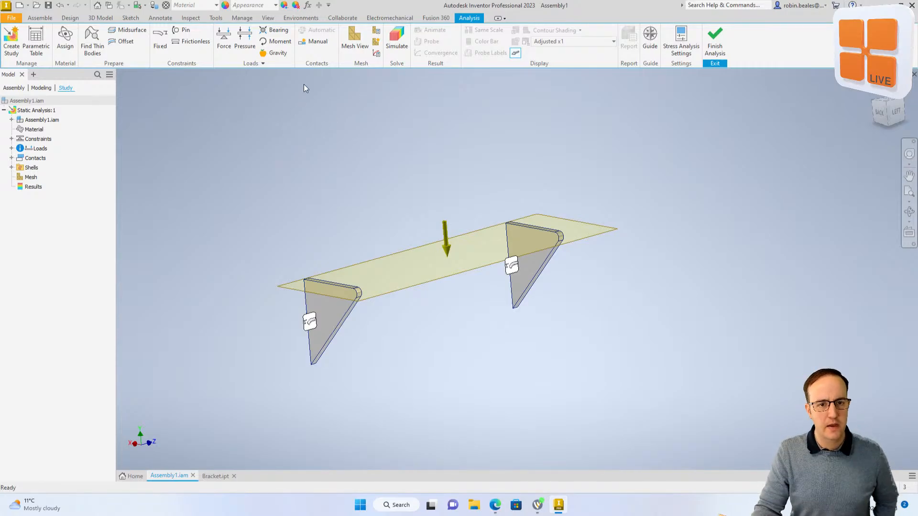
Display the mesh of the shelf-and-bracket assembly and check whether the simulation can be run
left_click(355, 38)
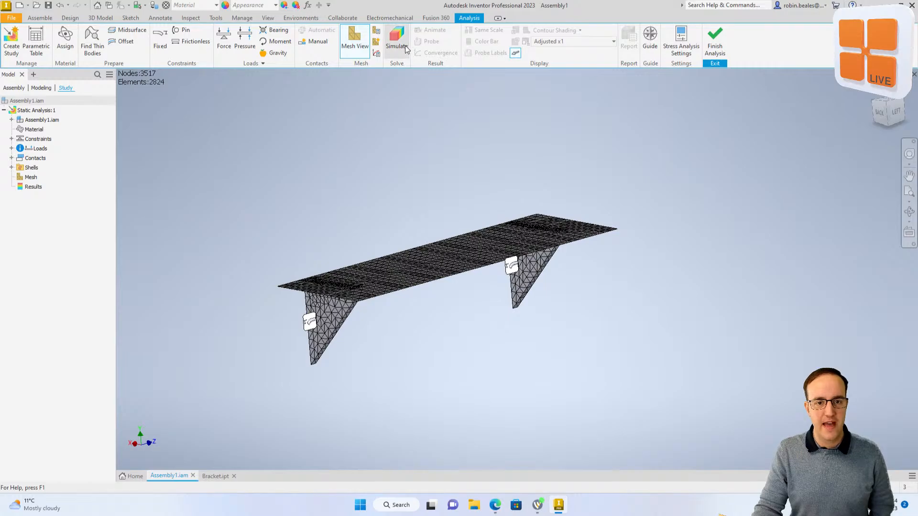
left_click(398, 42)
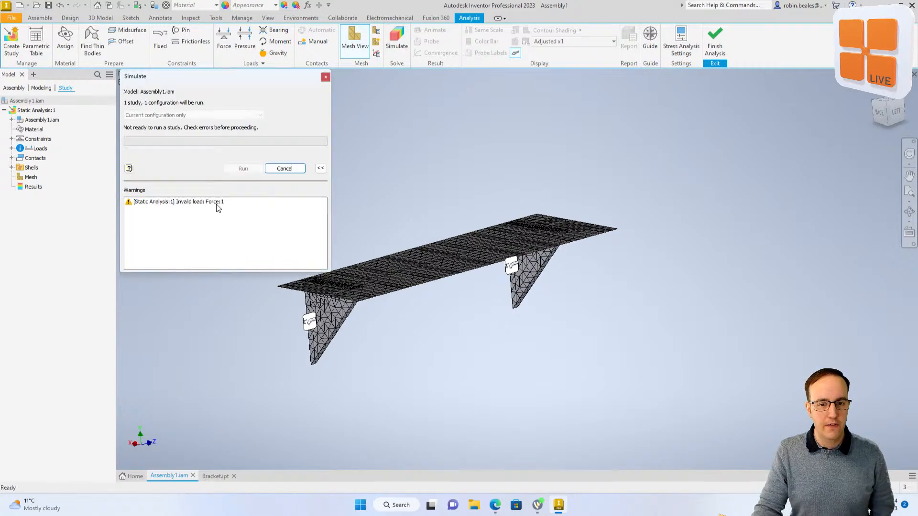
left_click(287, 167)
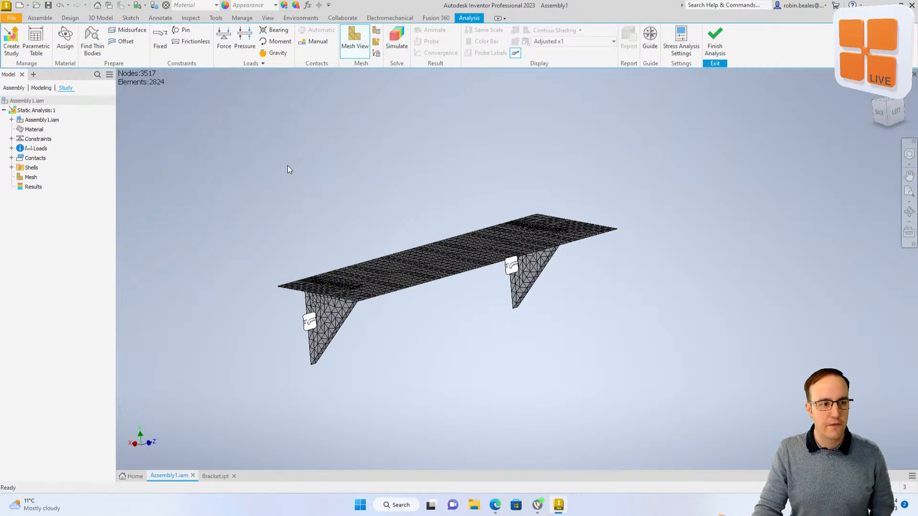
Delete the invalid Force:1 load from the static study and run the simulation
left_click(12, 148)
right_click(42, 161)
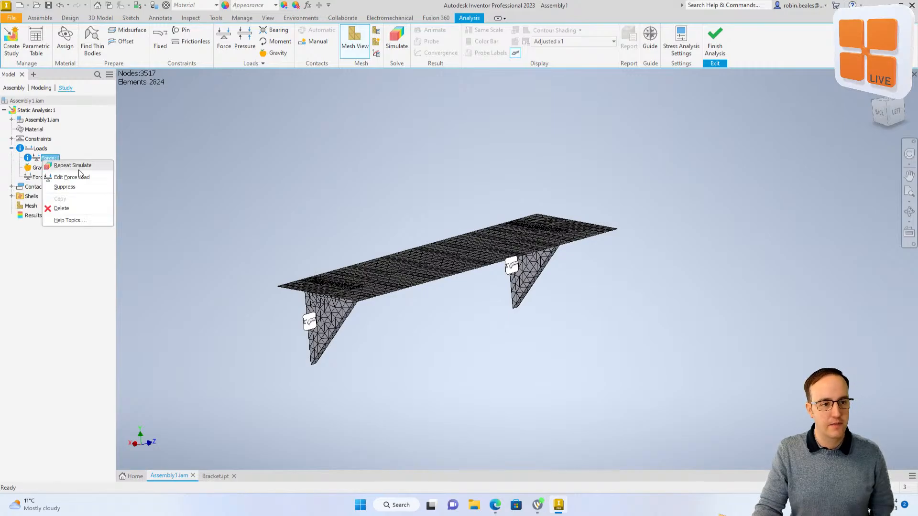
left_click(68, 208)
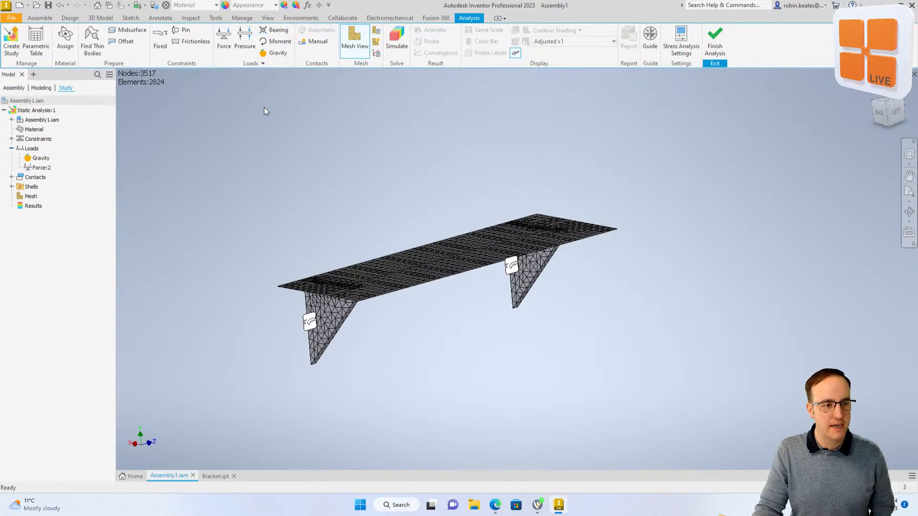
left_click(400, 37)
left_click(231, 169)
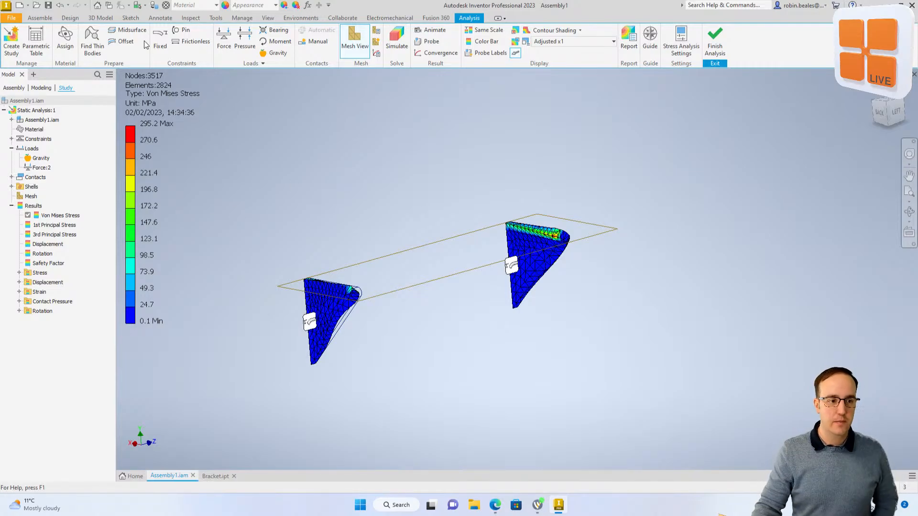
Inspect the study's assembly components and the shelf's midsurface, and display the Rotation result on the model
left_click(31, 120)
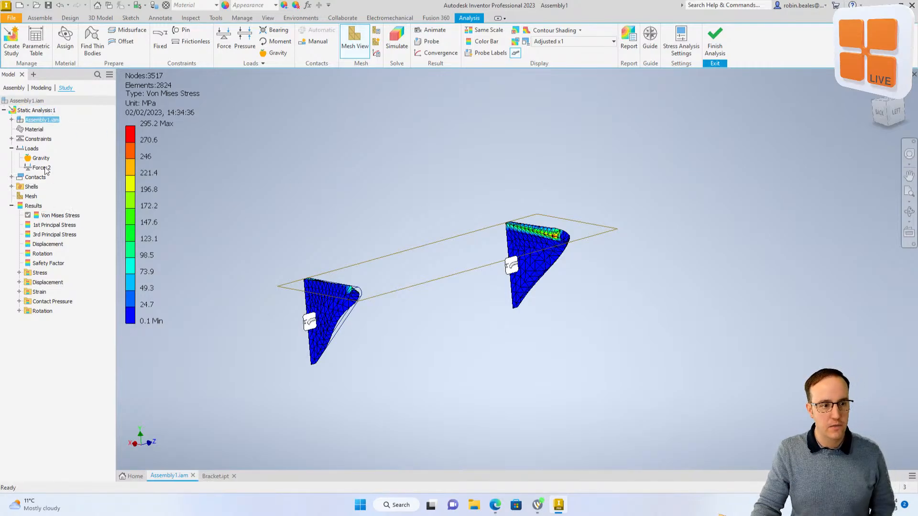
left_click(11, 119)
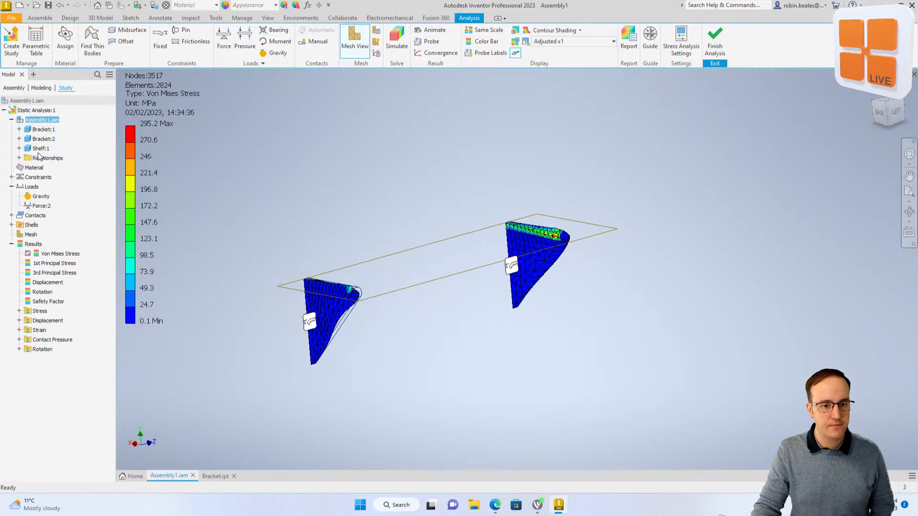
left_click(456, 230)
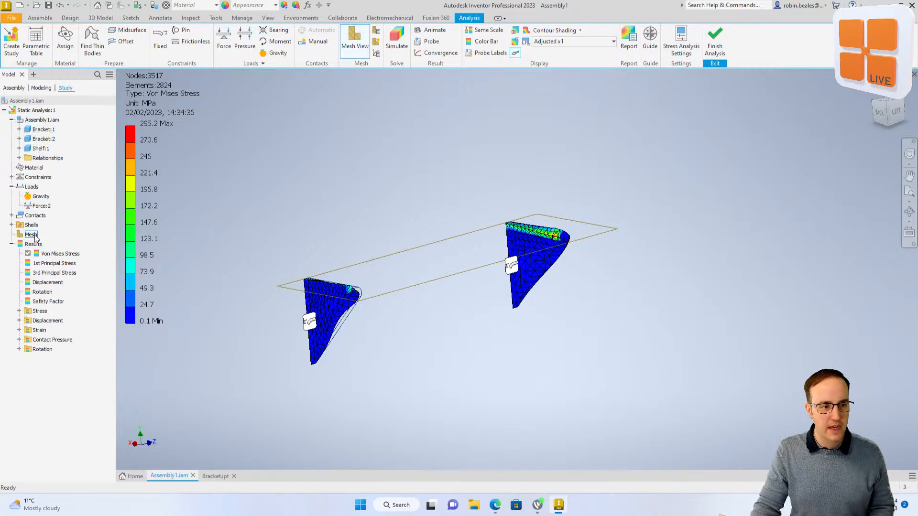
left_click(12, 225)
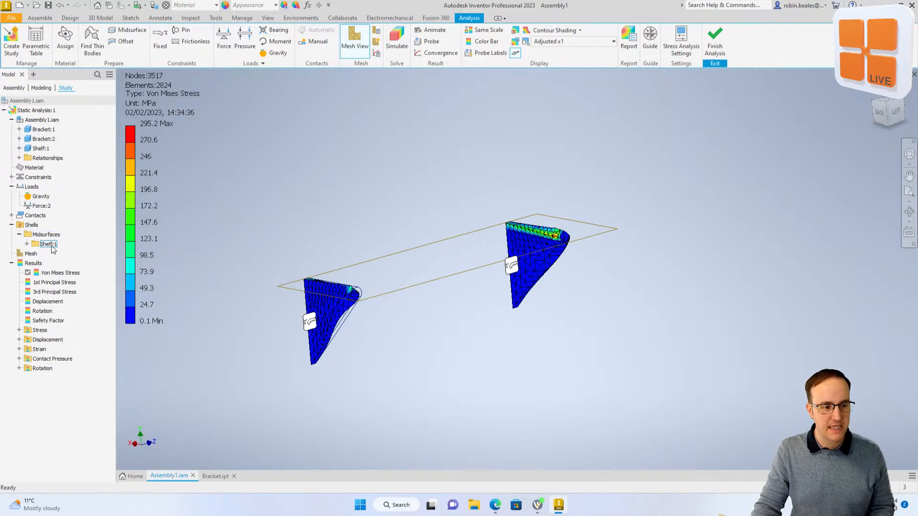
double_click(46, 311)
middle_click_drag(509, 300, 419, 244, "shift")
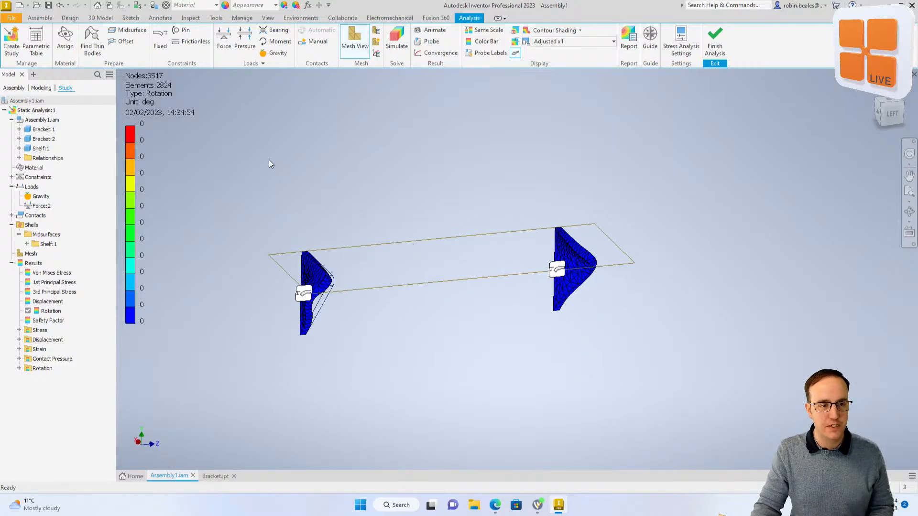